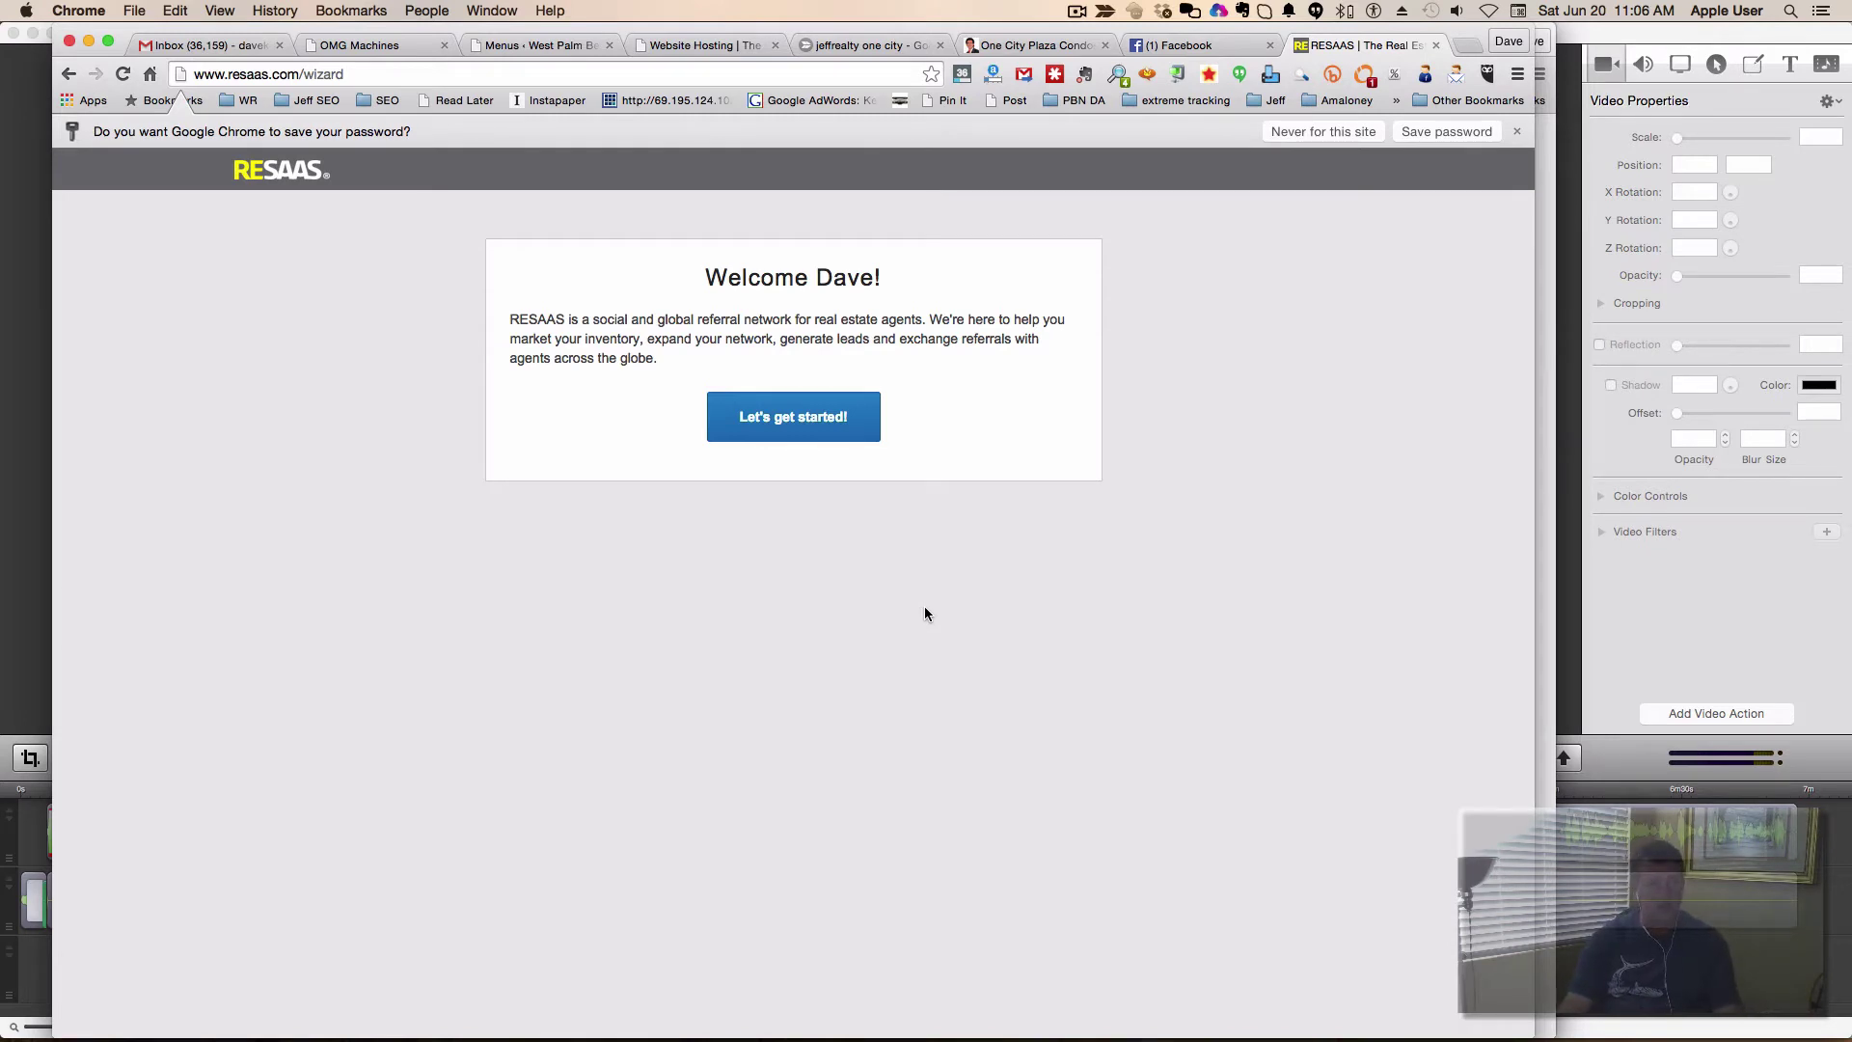
Start the RESAAS setup wizard, upload a profile picture and continue to the location step.
click(792, 426)
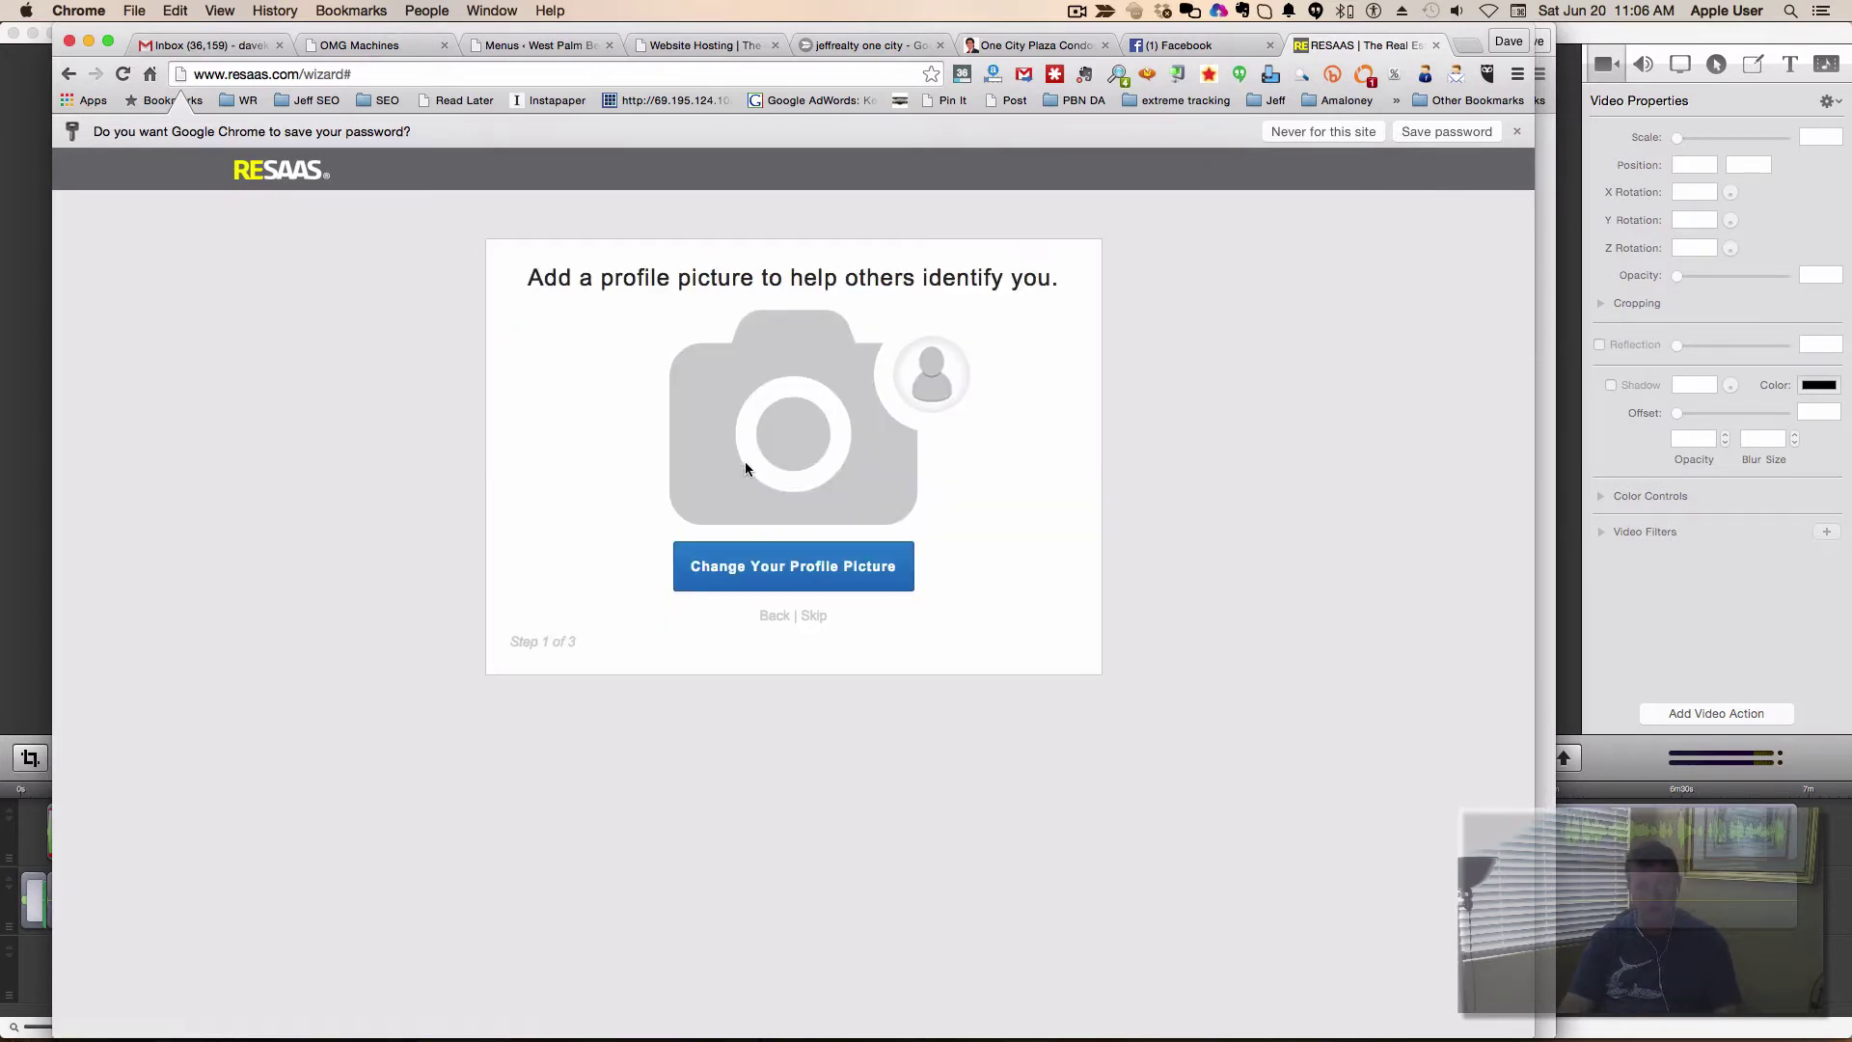
click(761, 577)
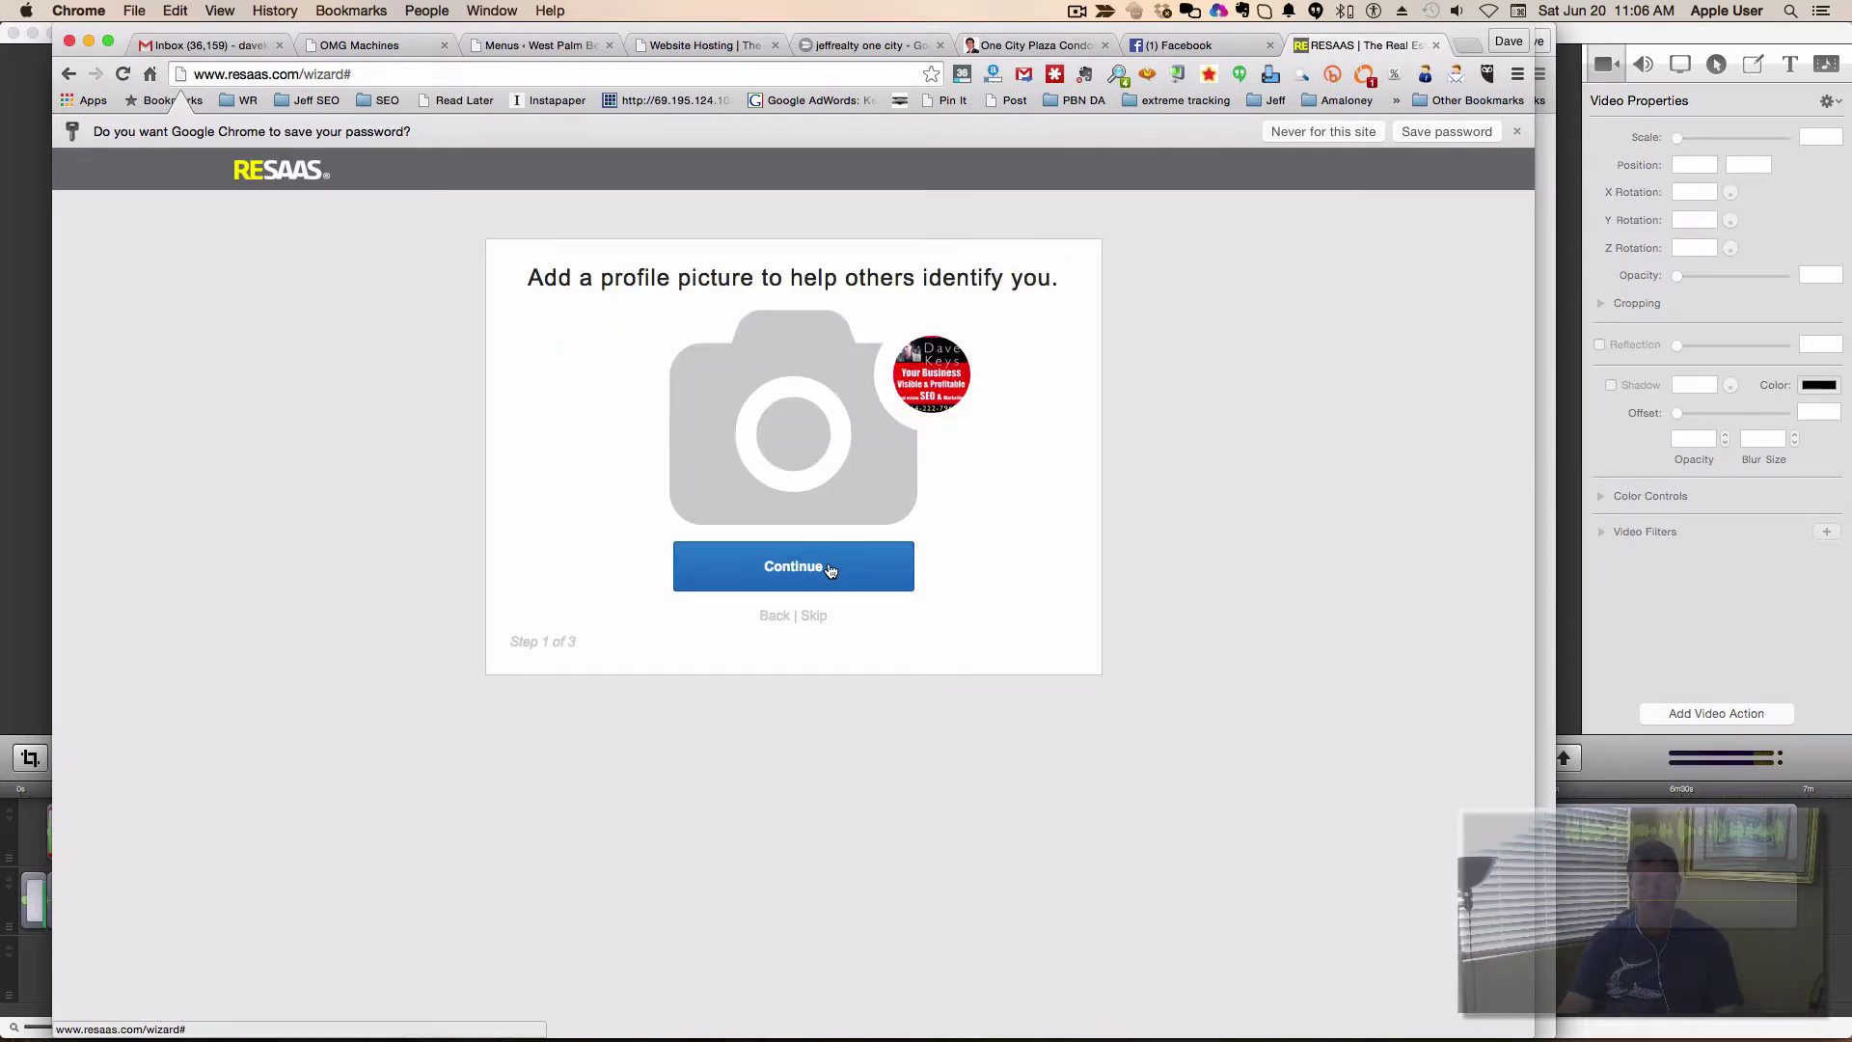
click(828, 570)
Fill in the location form with the company name Solutions By Dave, the business address, city and state, and choose the country.
click(666, 367)
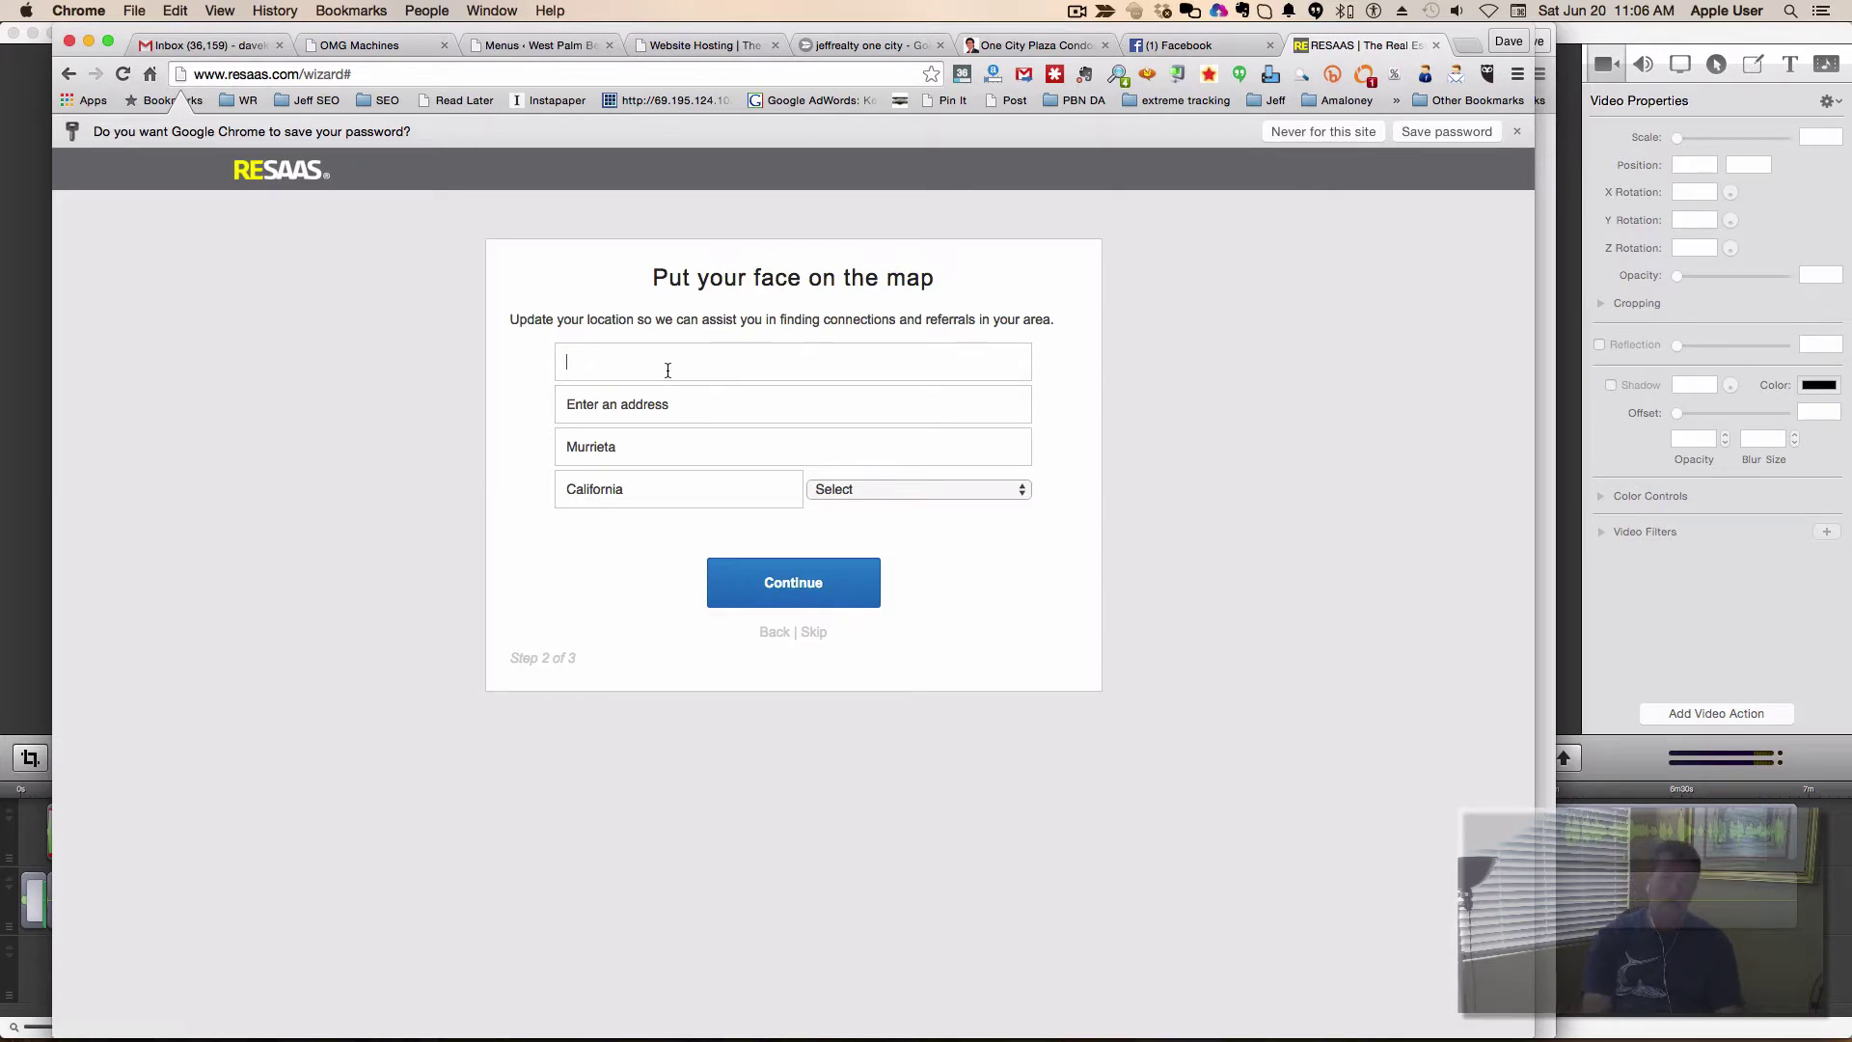
text(Solutions)
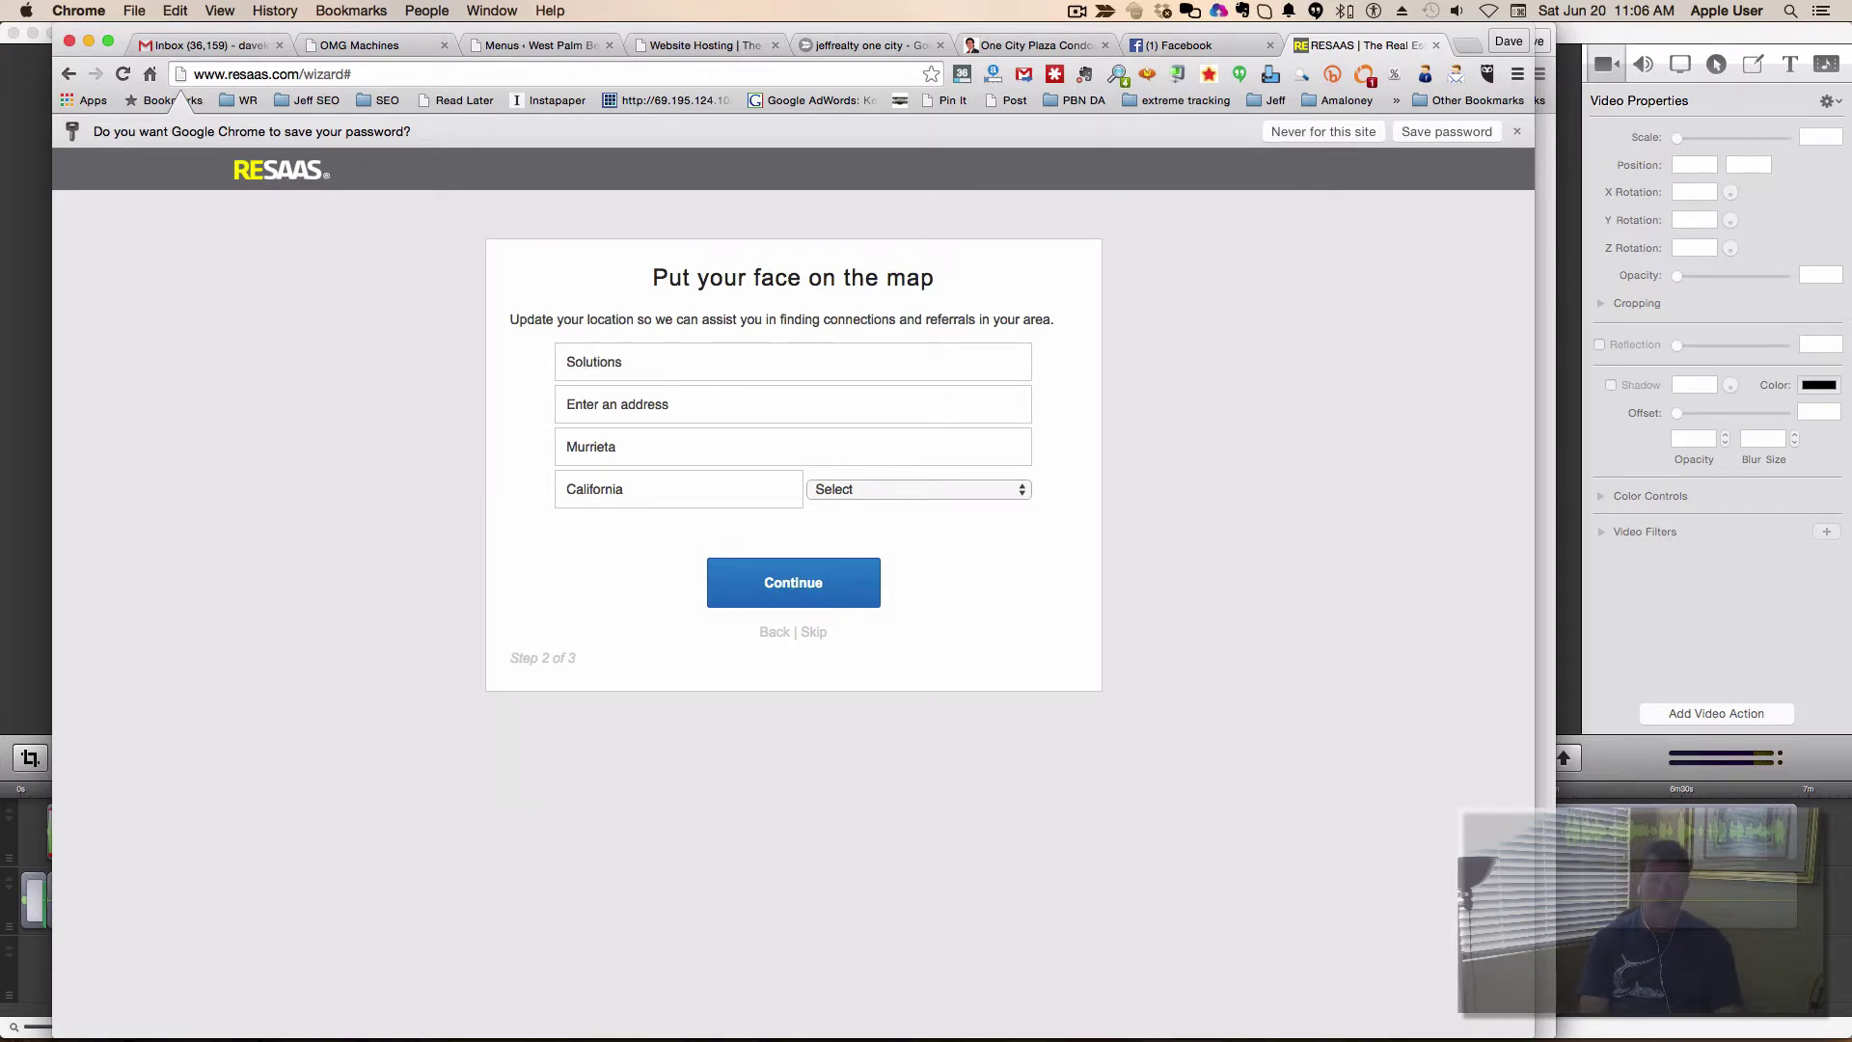
text( By Dave)
key(Tab)
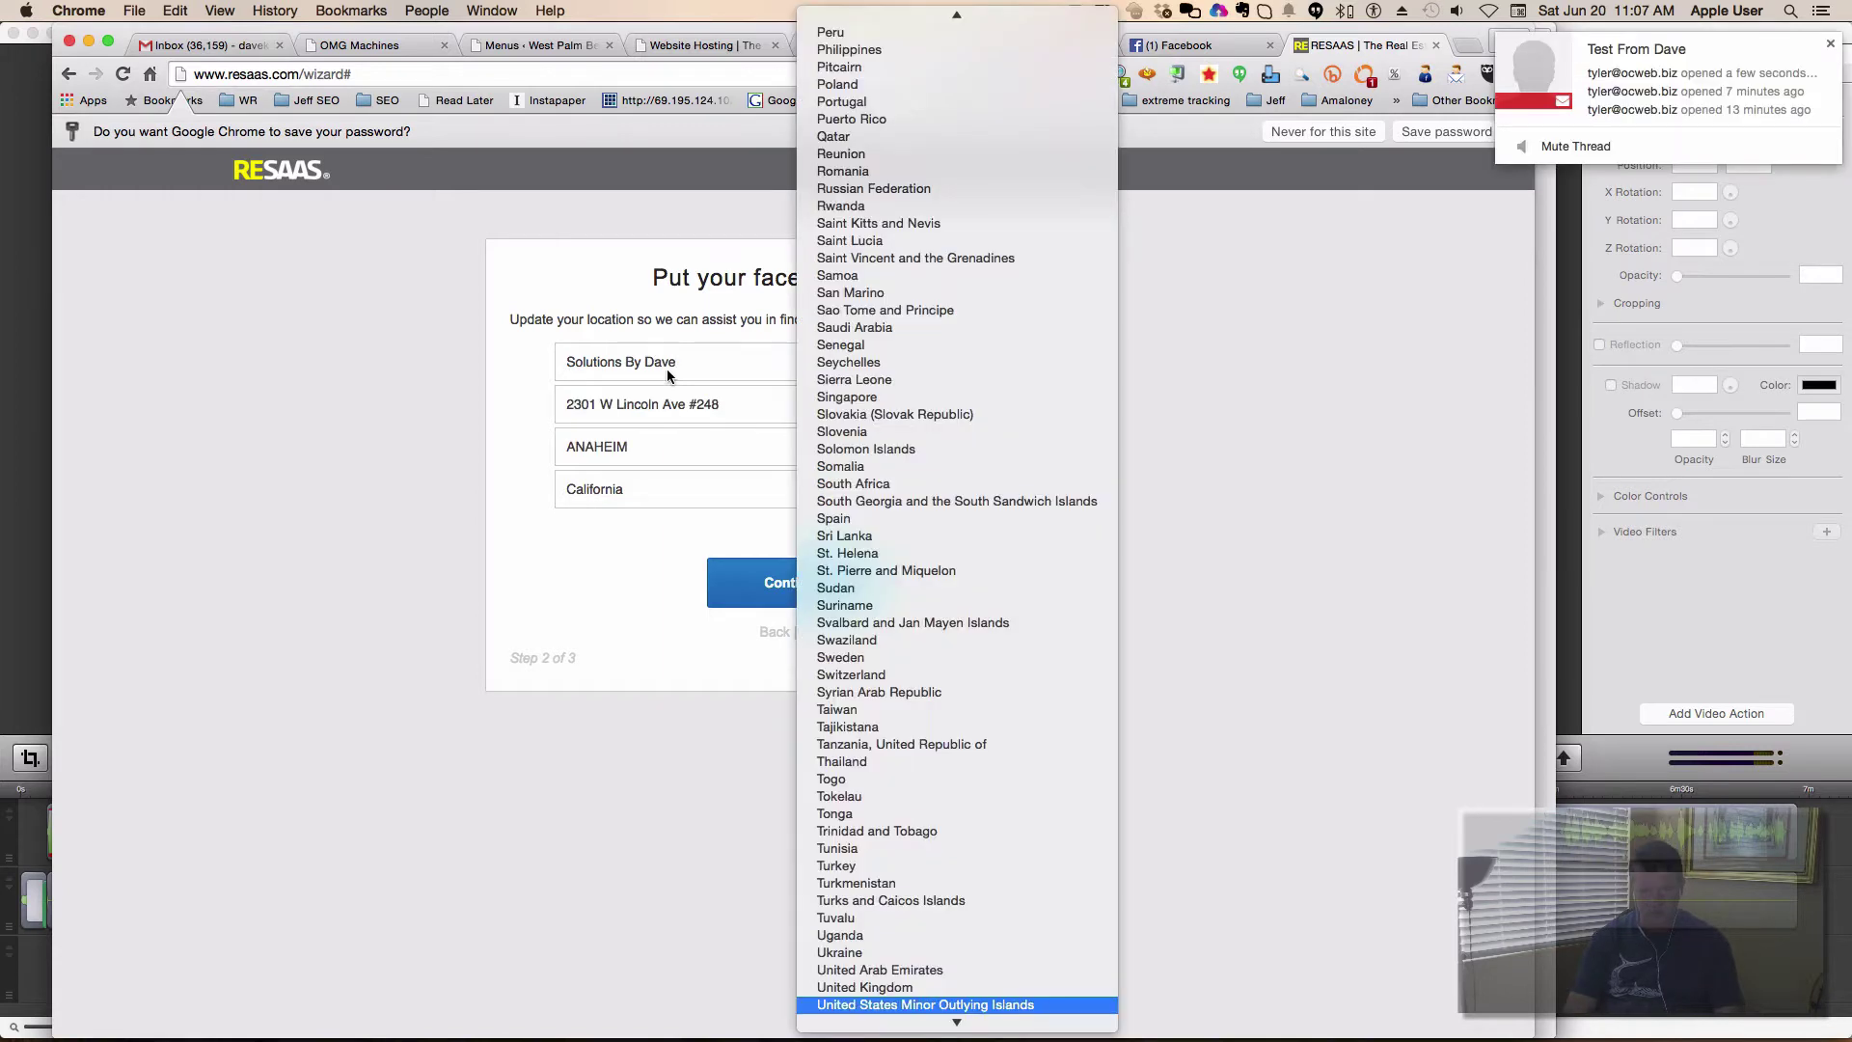
key(Down)
key(Up)
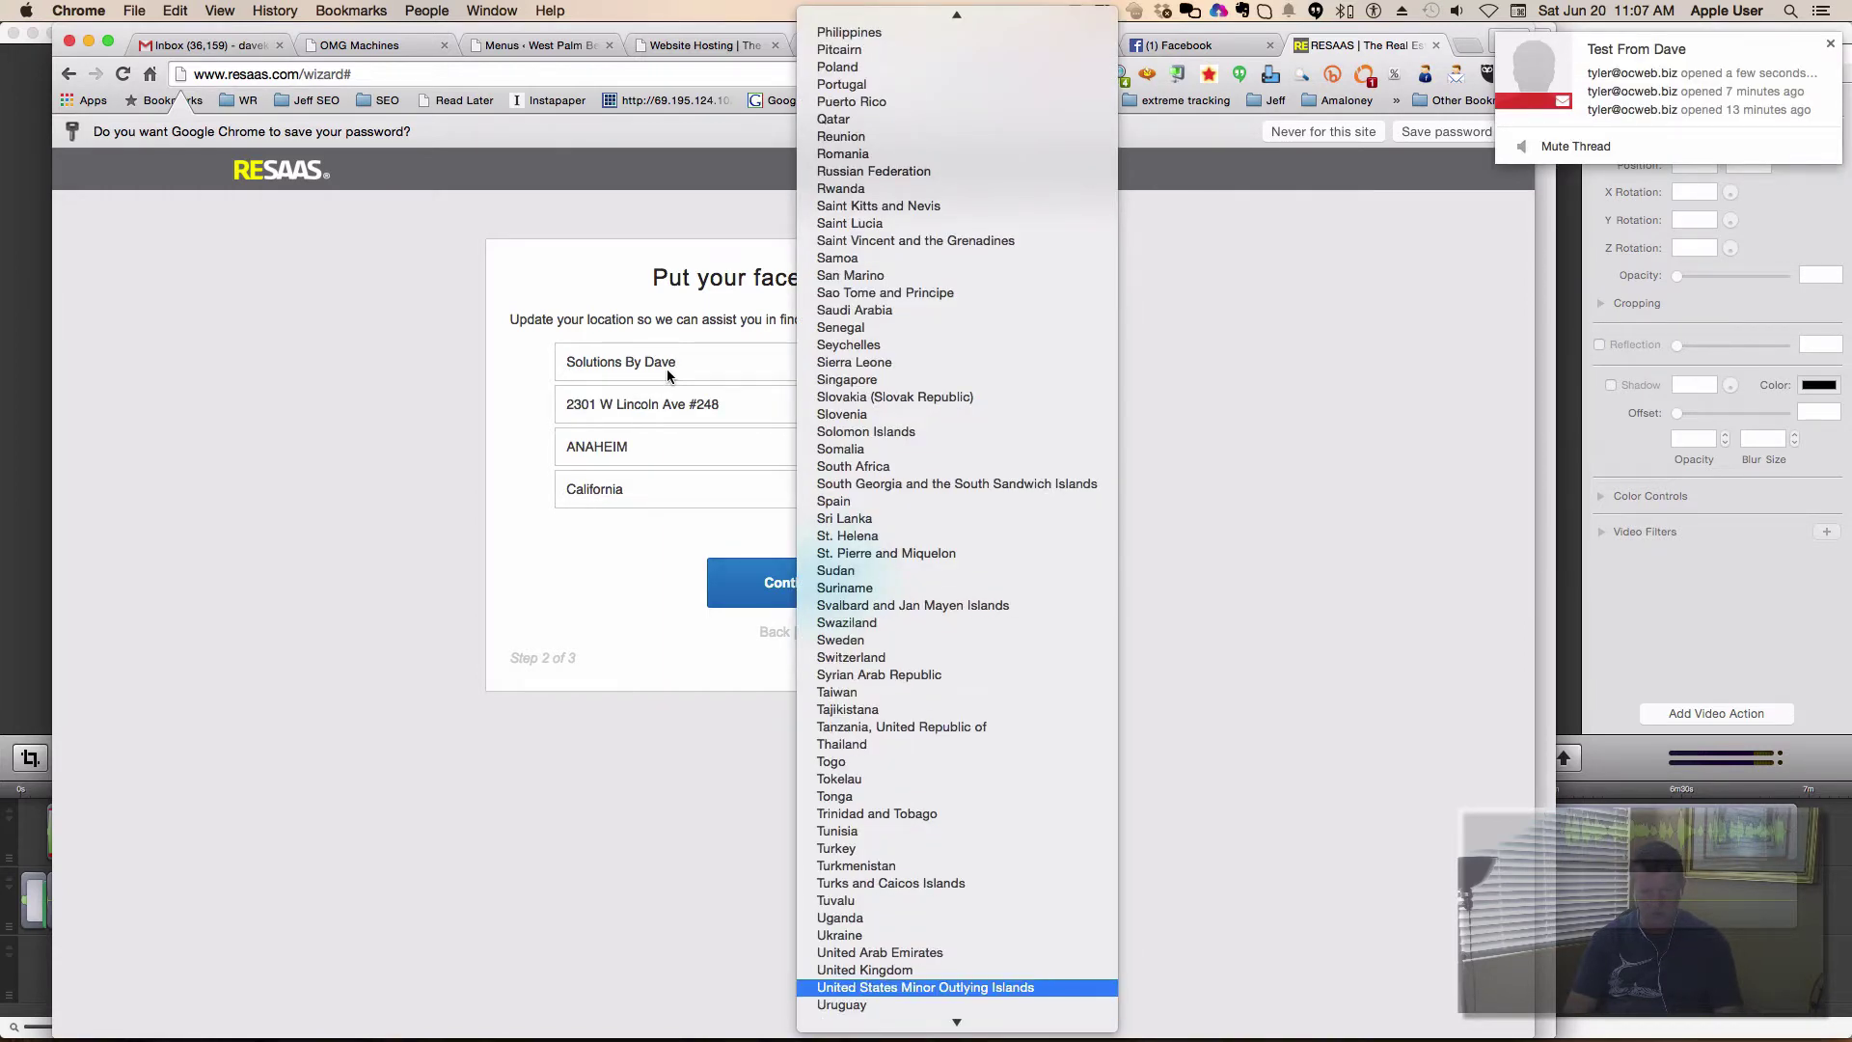
key(Down)
key(Down)
key(Down)
key(Down)
key(Down)
key(Up)
key(Up)
key(Up)
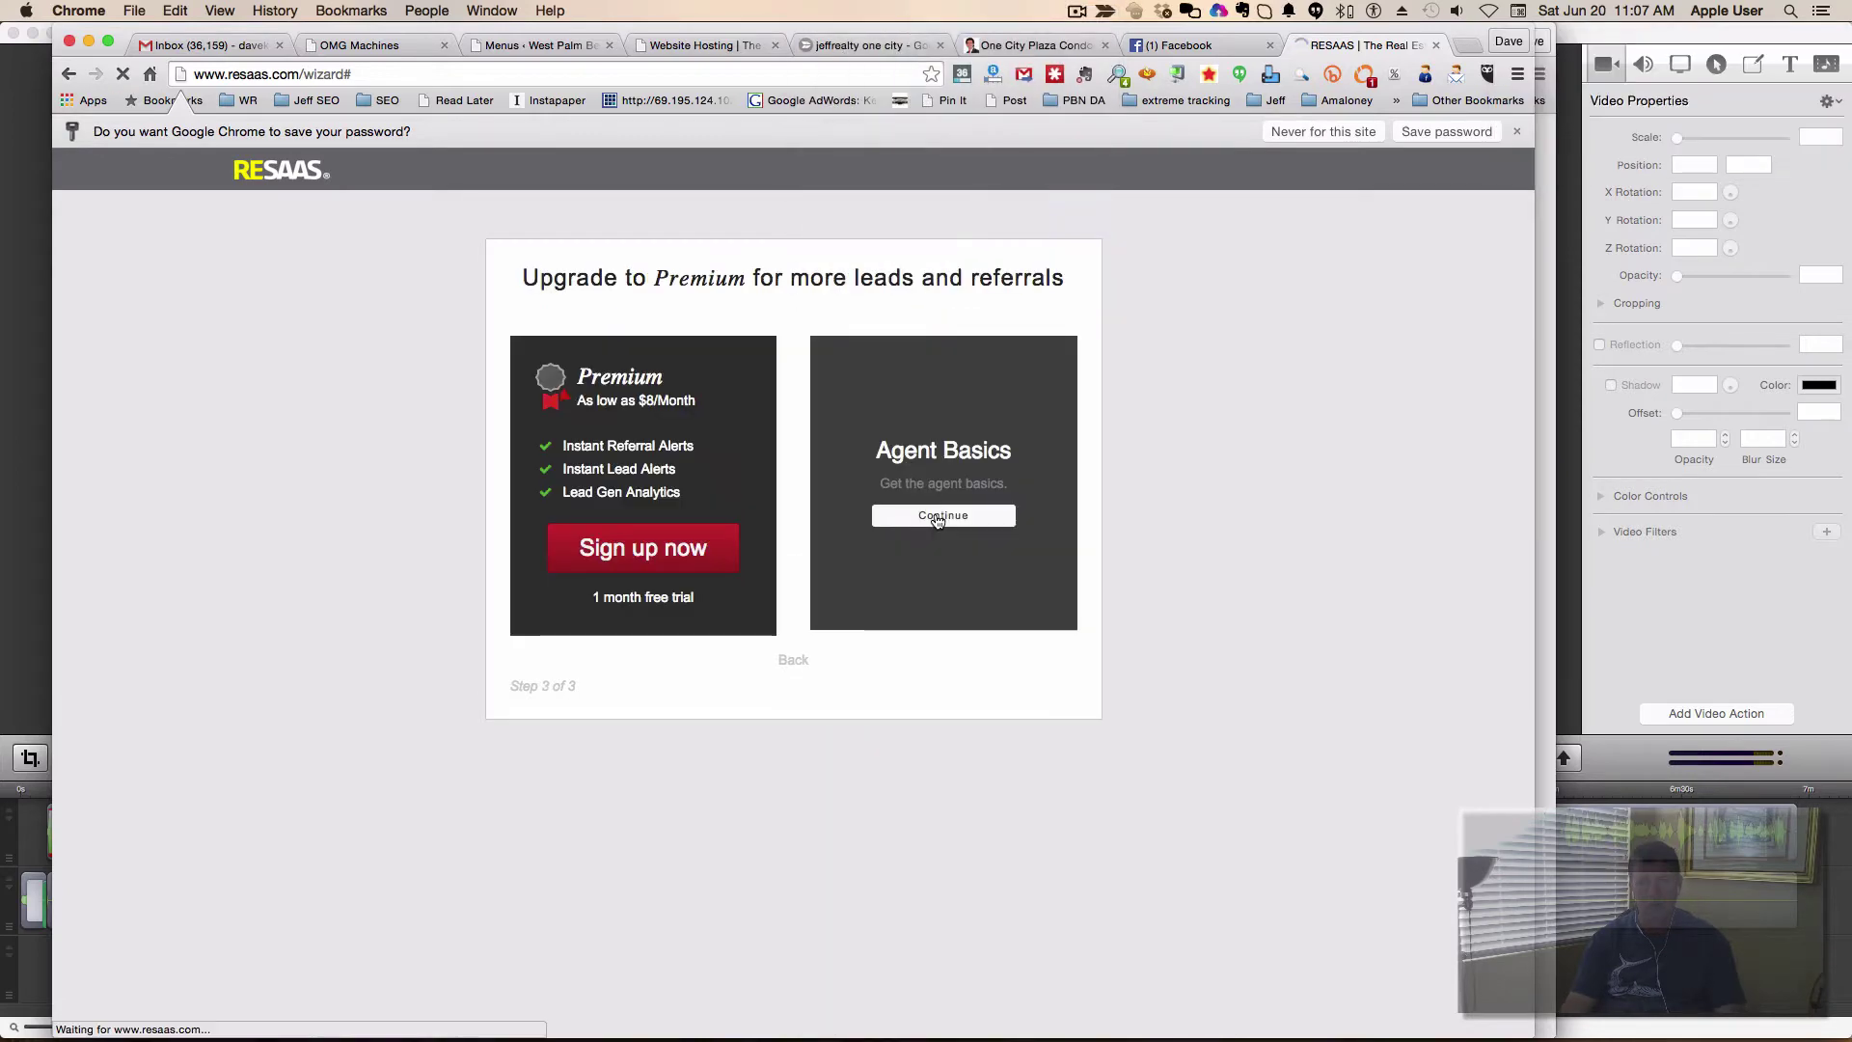
Continue with the Agent Basics plan, and go to RESAAS from the registration confirmation e-mail.
click(940, 518)
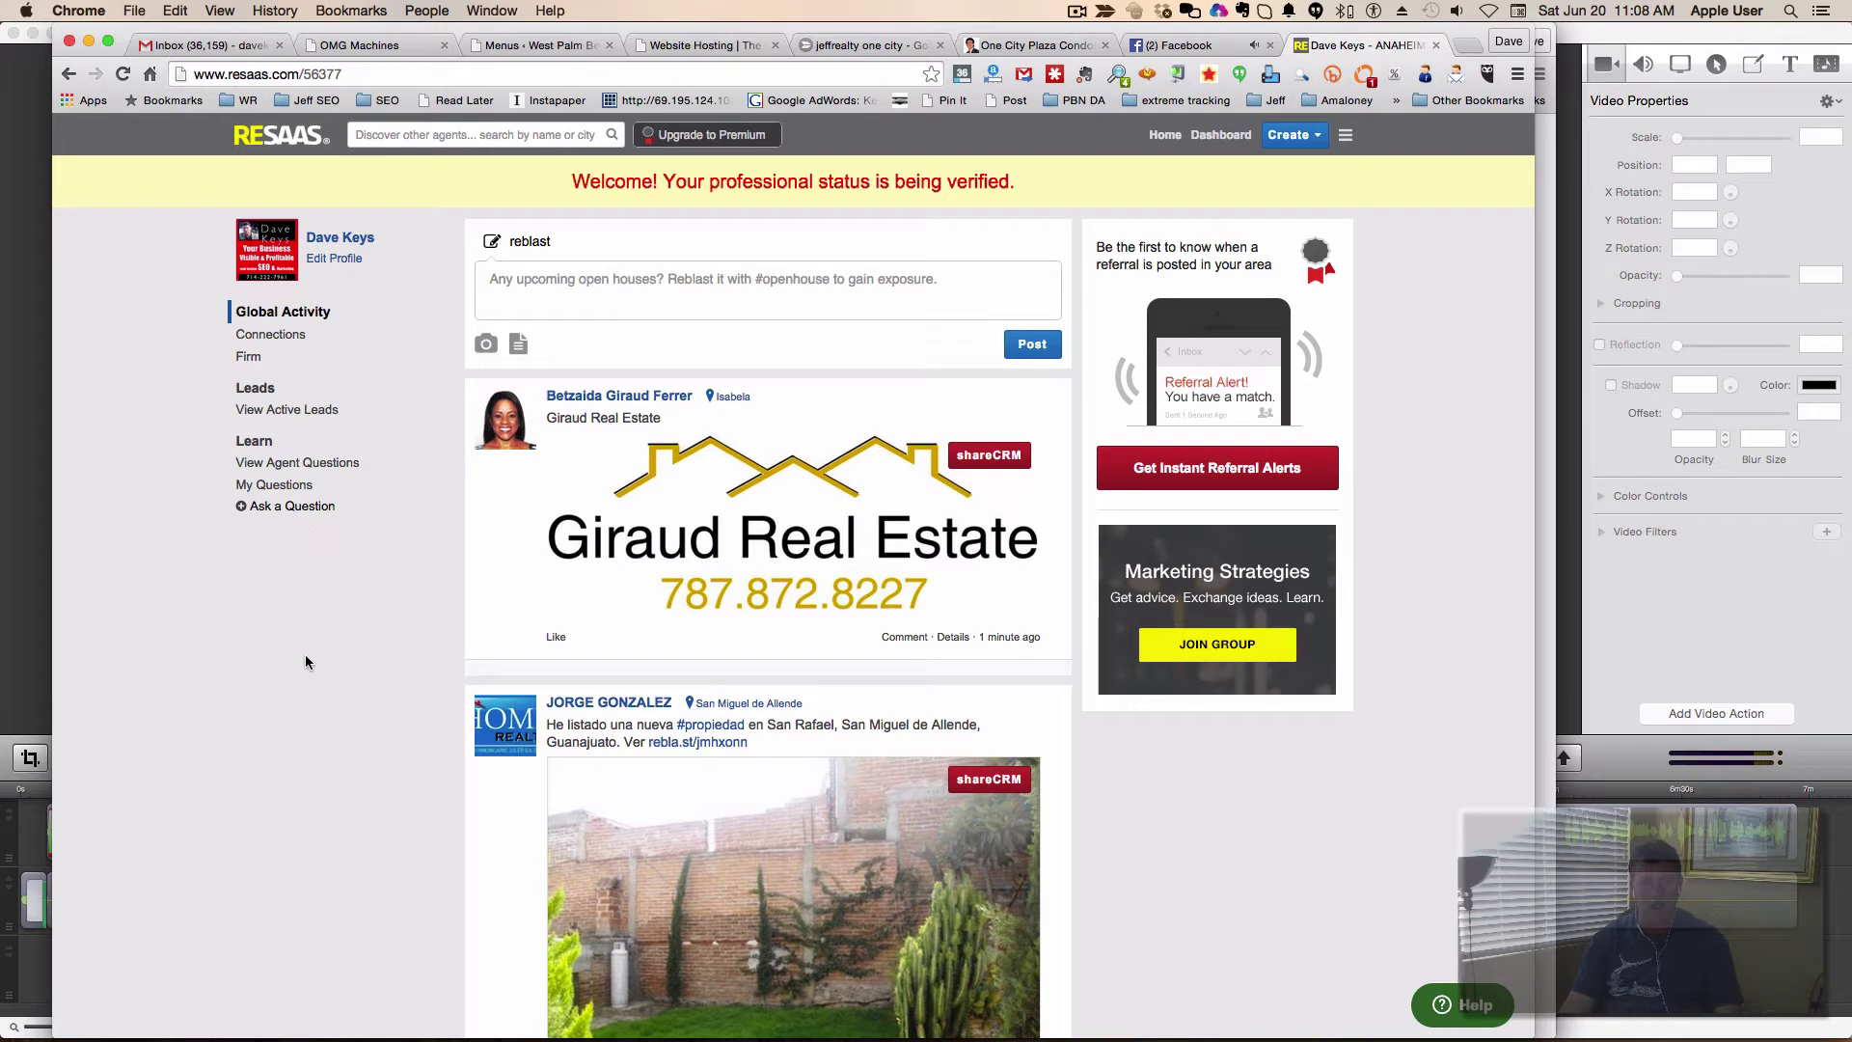
key(super+1)
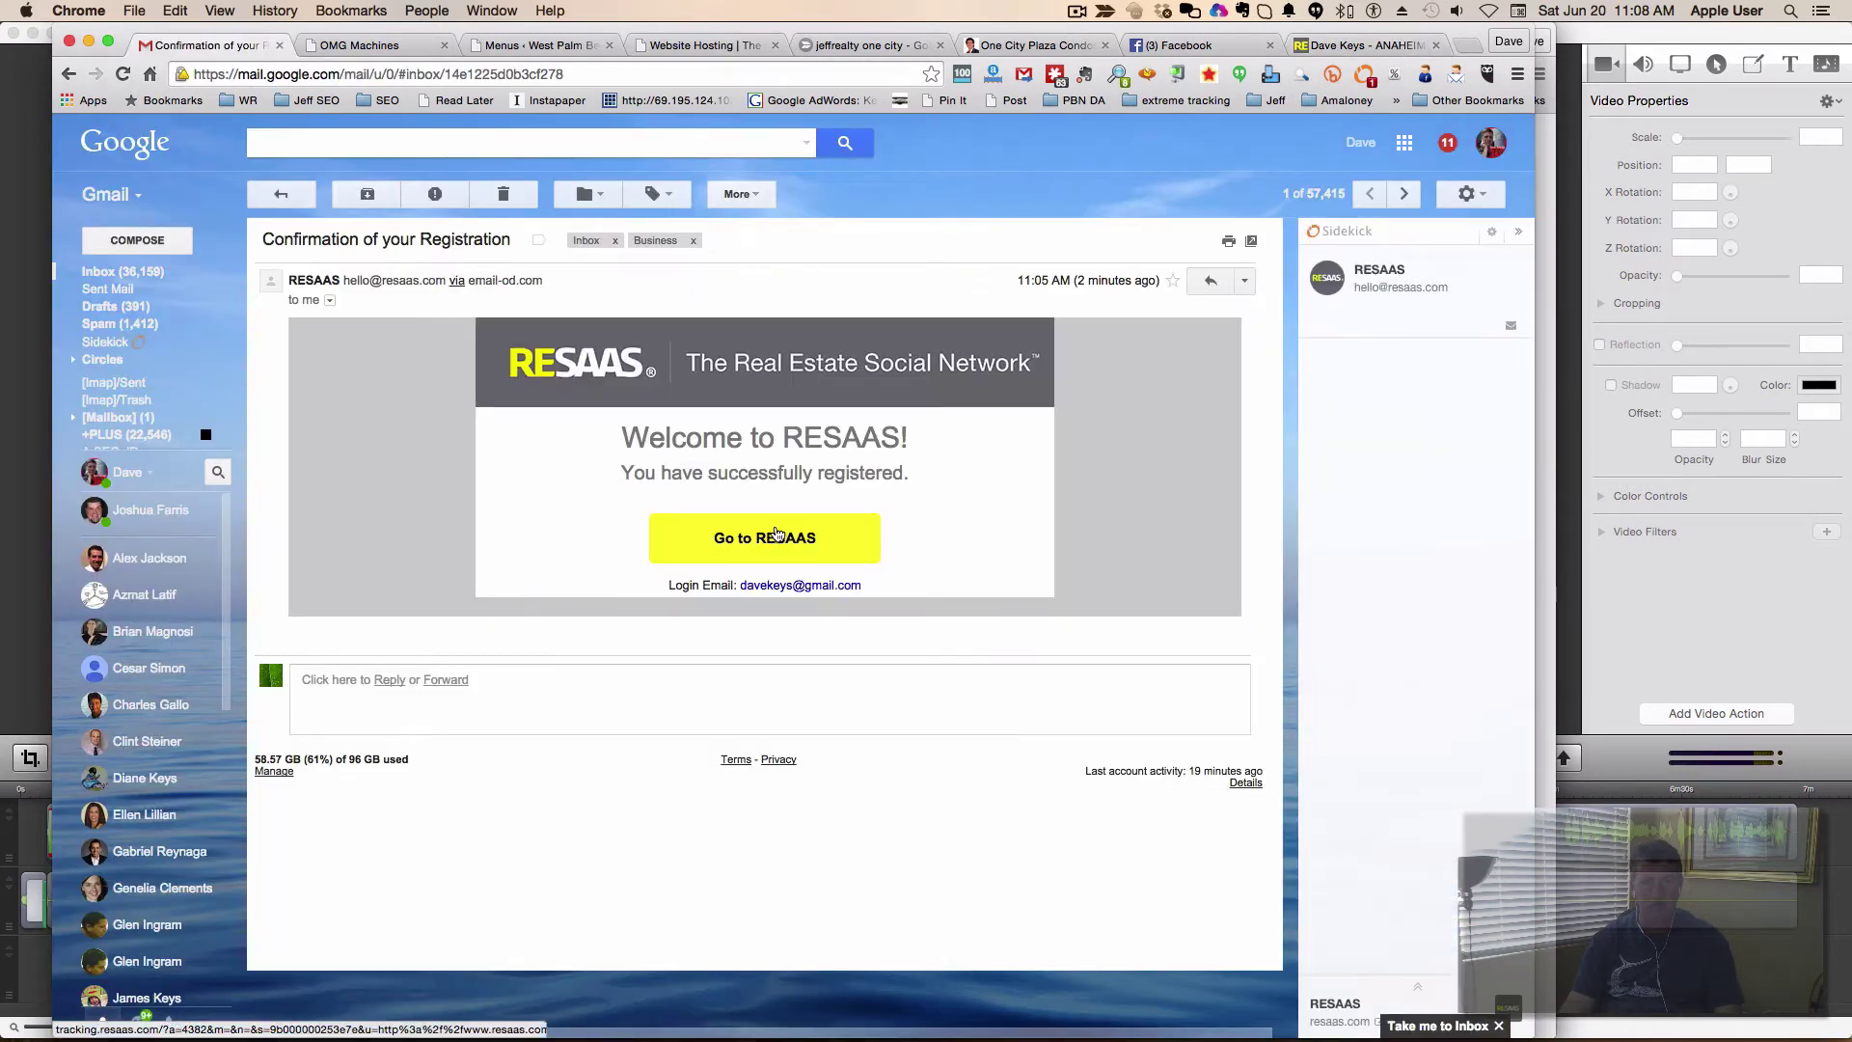
click(776, 532)
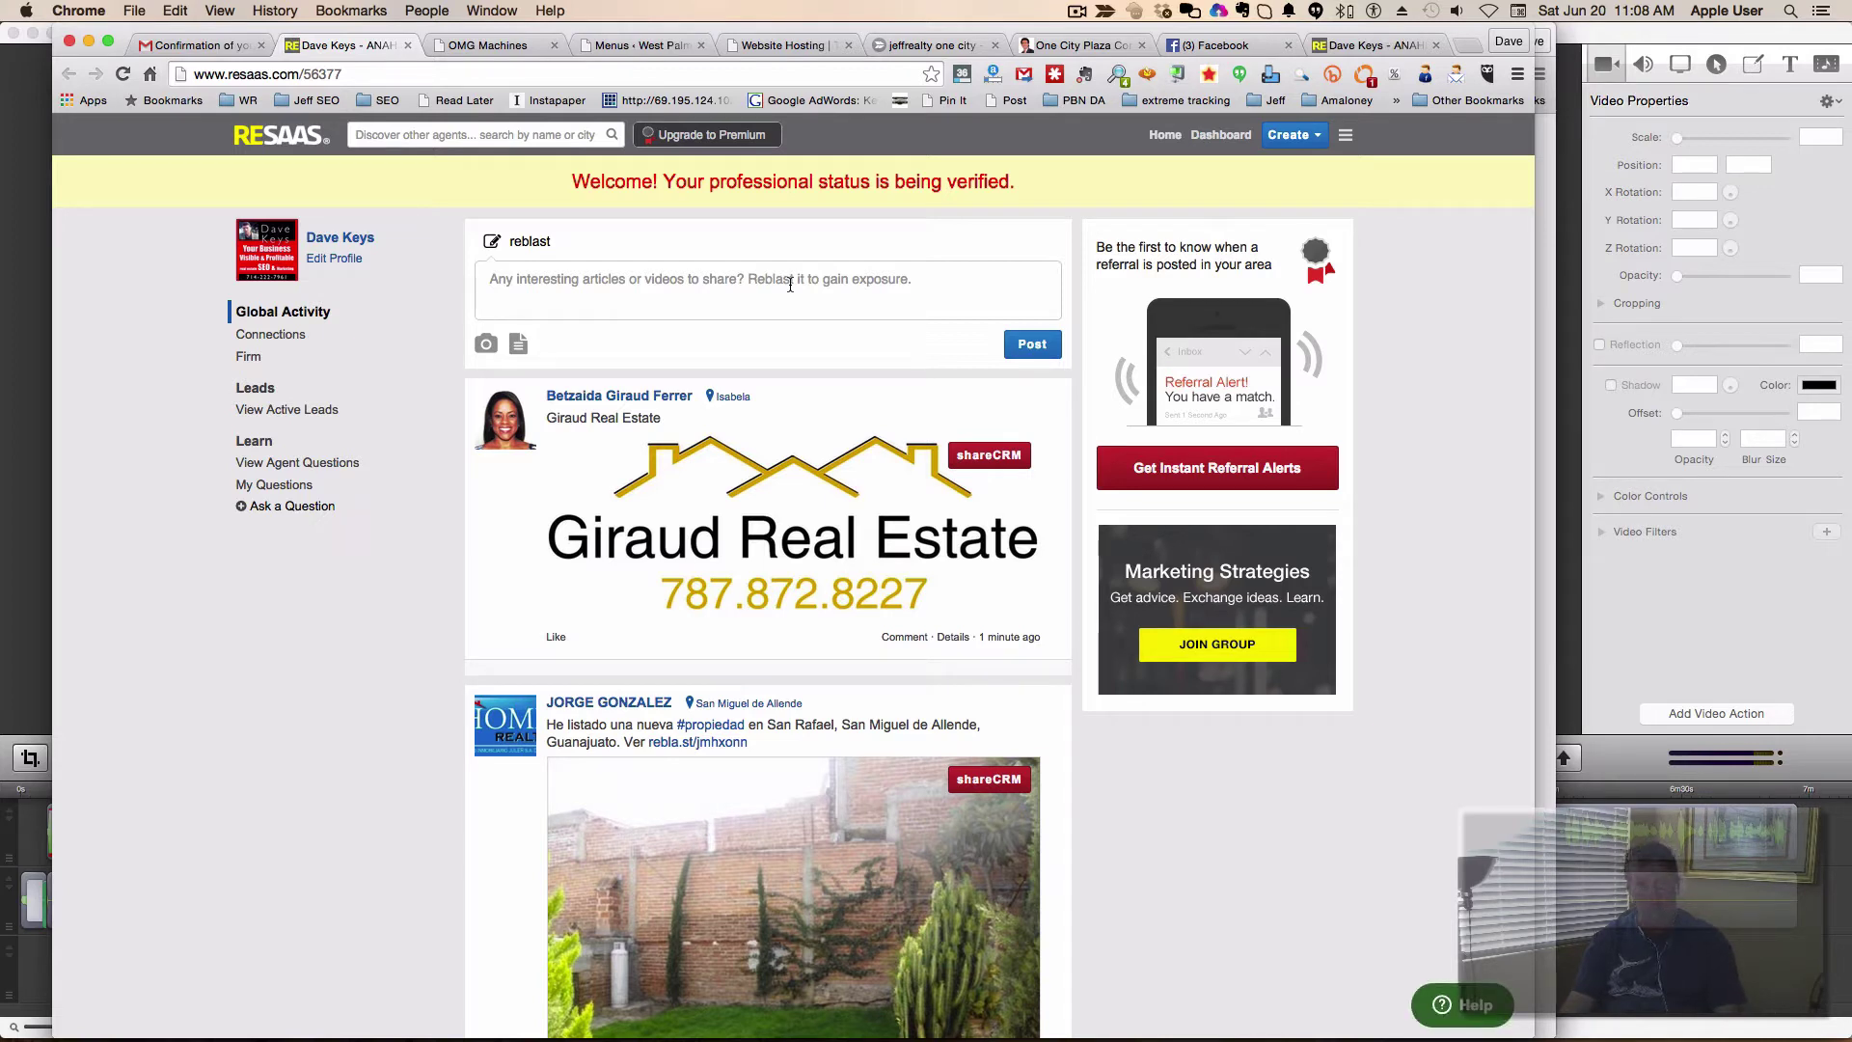
Write the reblast text "What's happening at Google's PR department in communicating clearly about their updates? Apparently nothing much new.".
click(790, 285)
text(What)
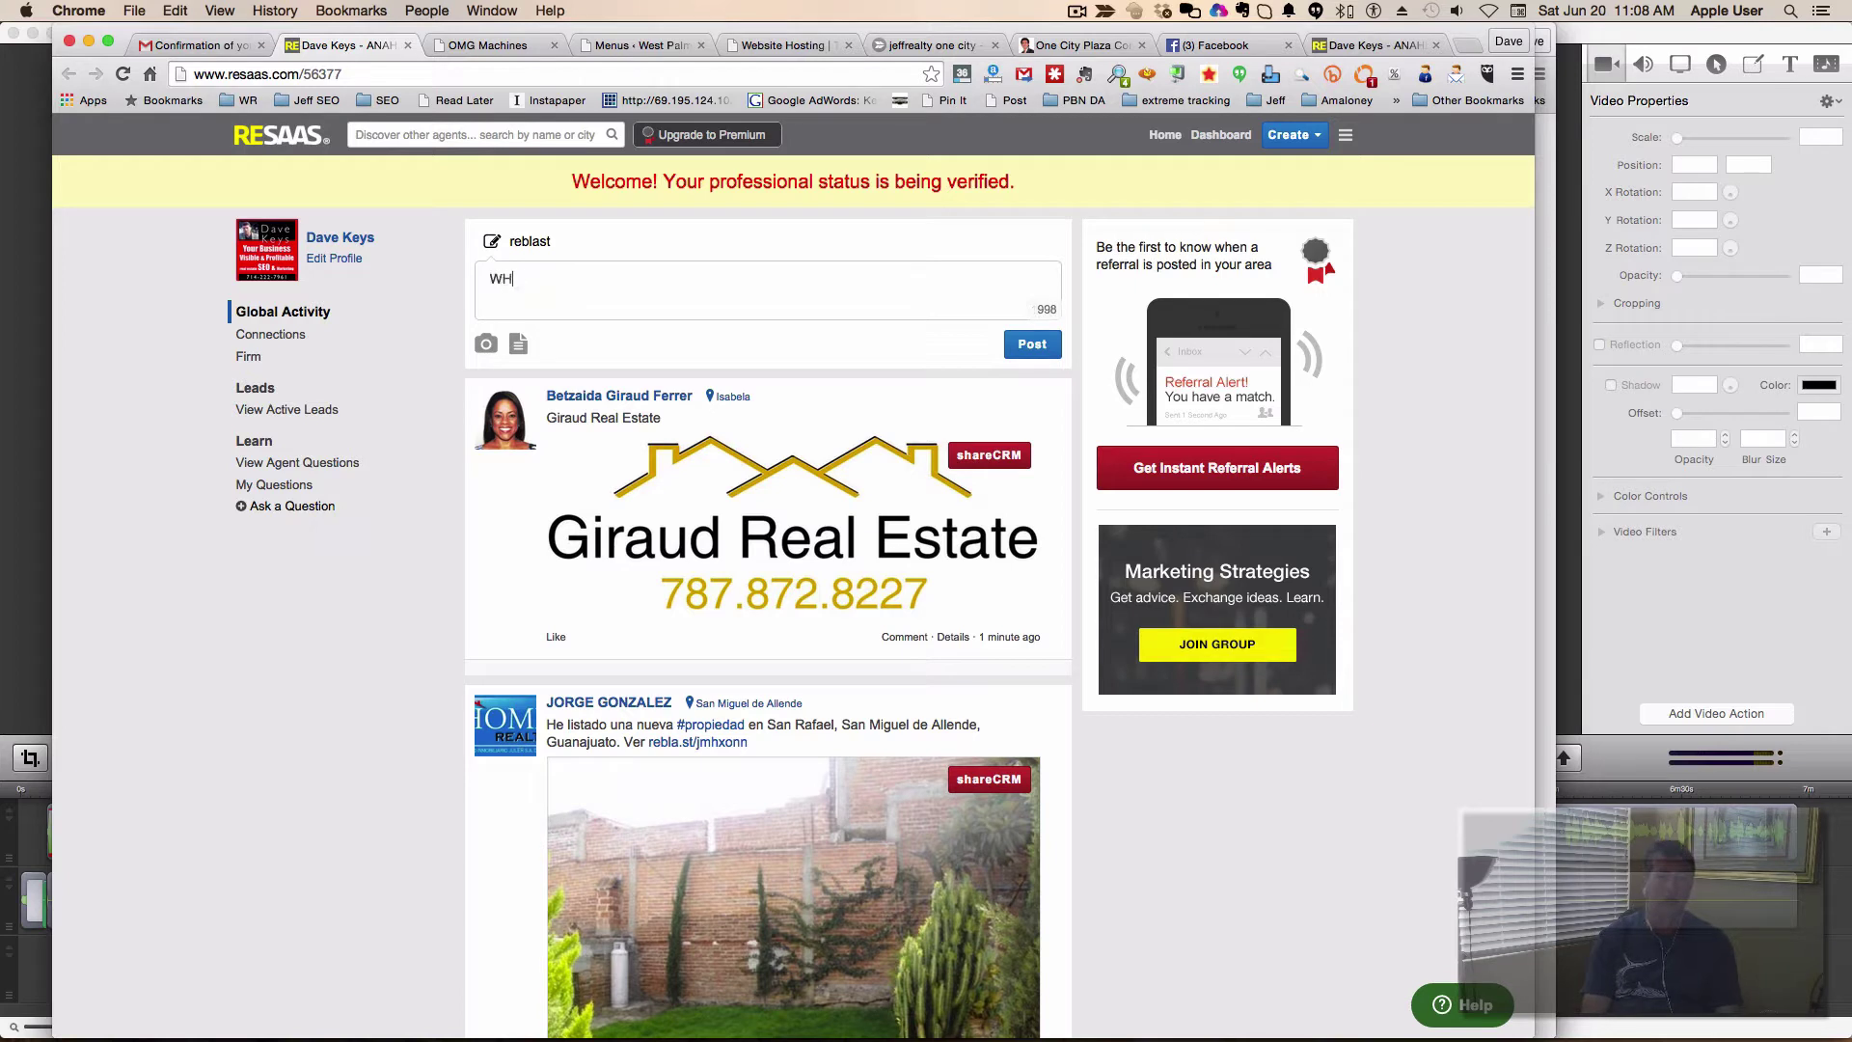
key(BackSpace)
key(BackSpace)
key(BackSpace)
text(hat's happening)
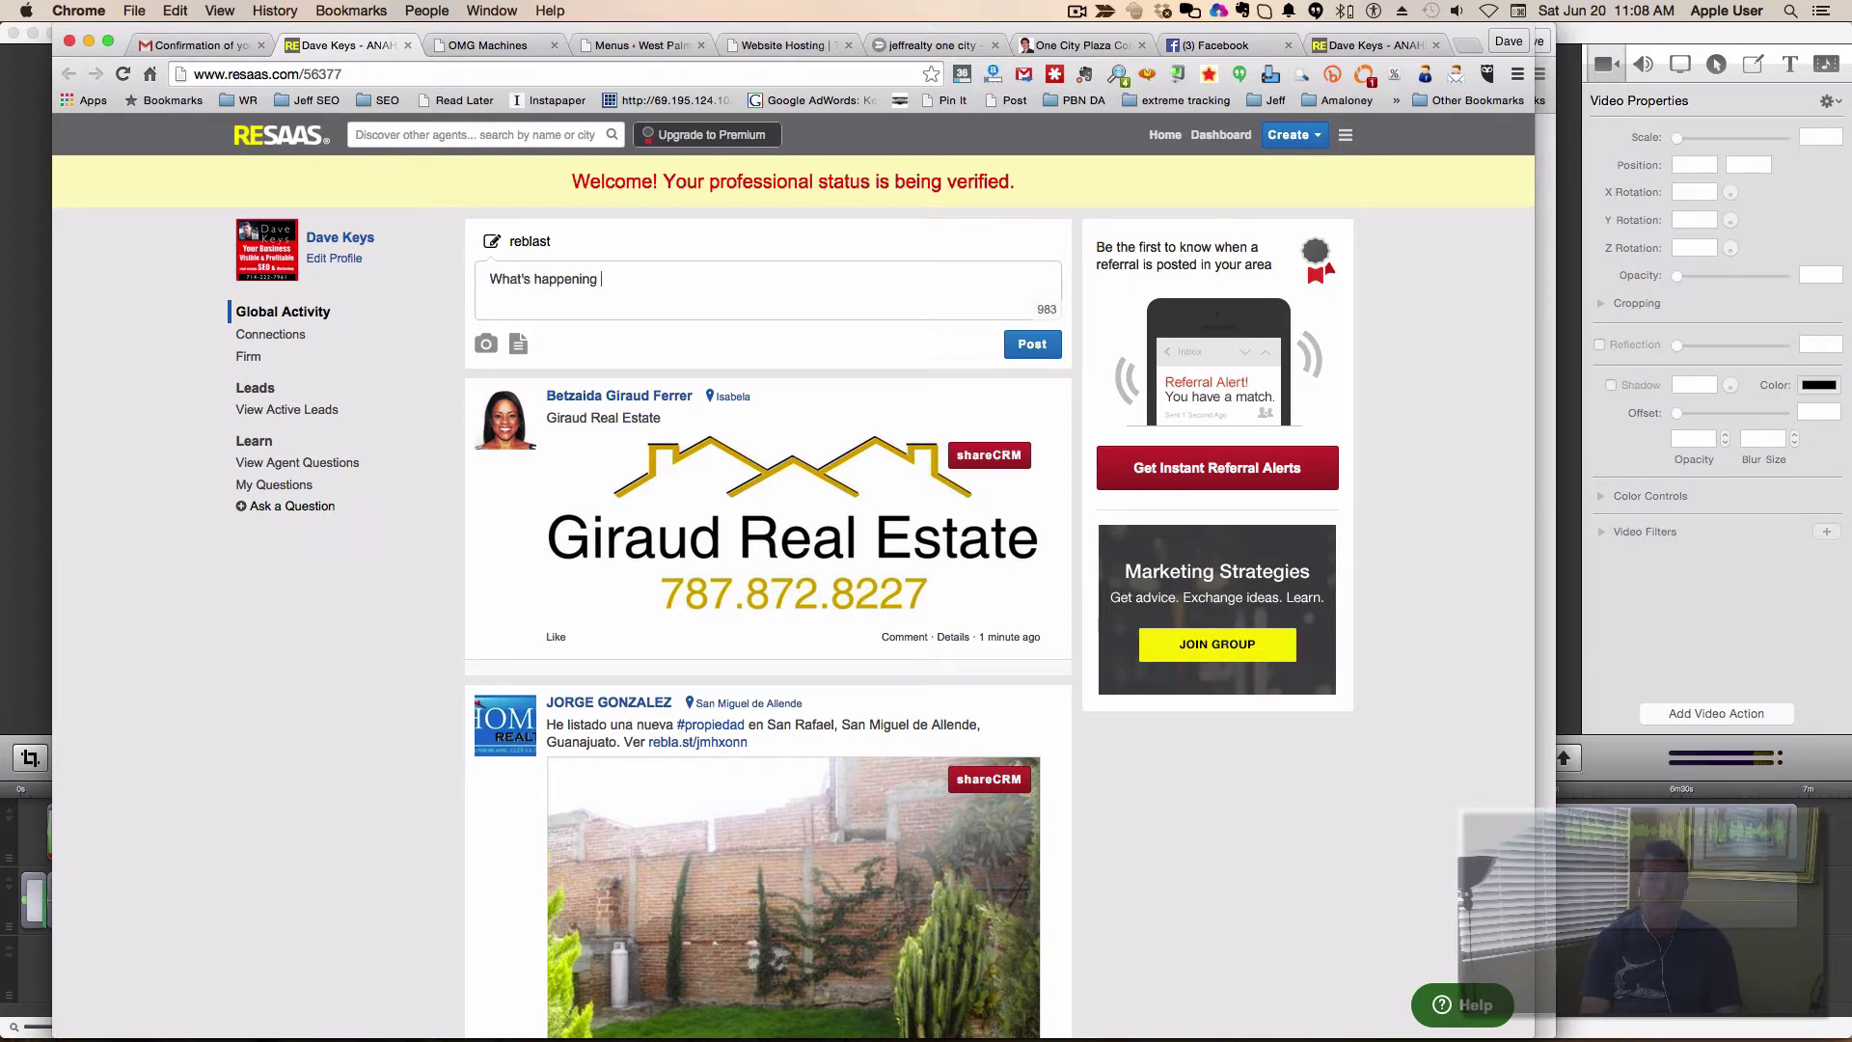
text( at Google's )
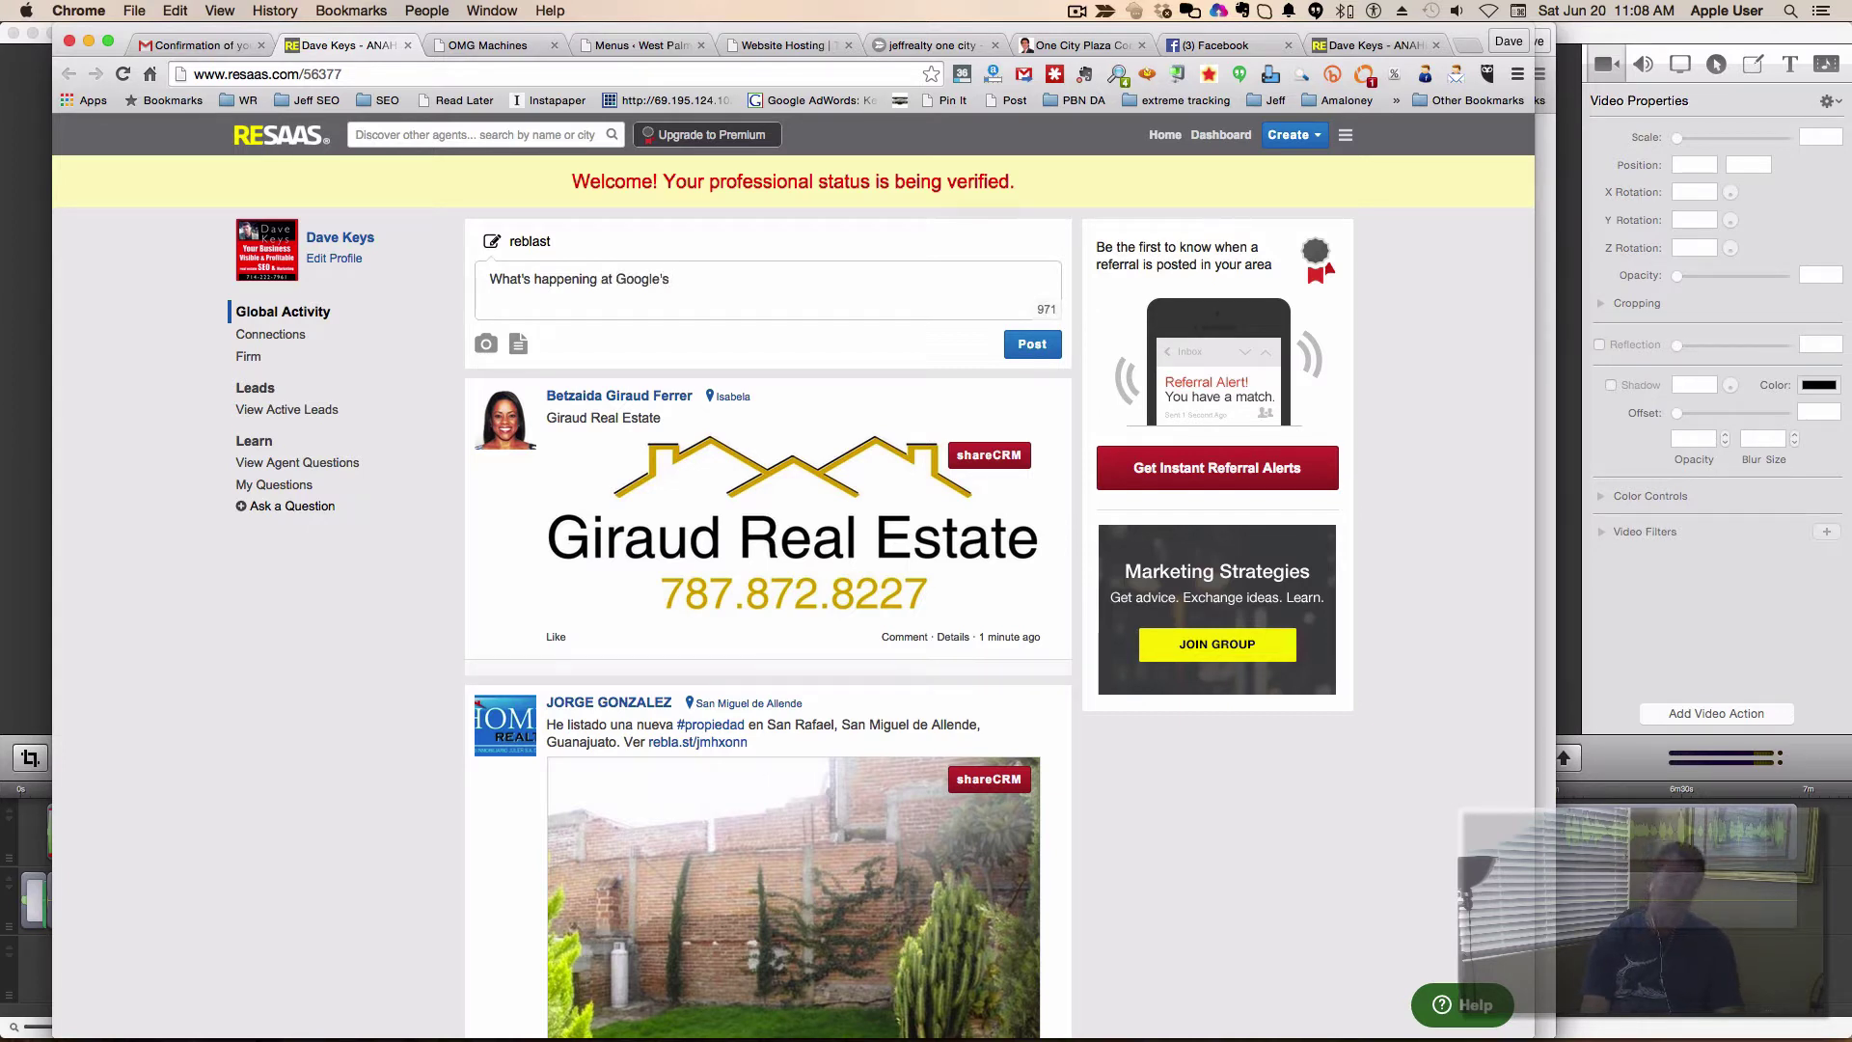
text(PR )
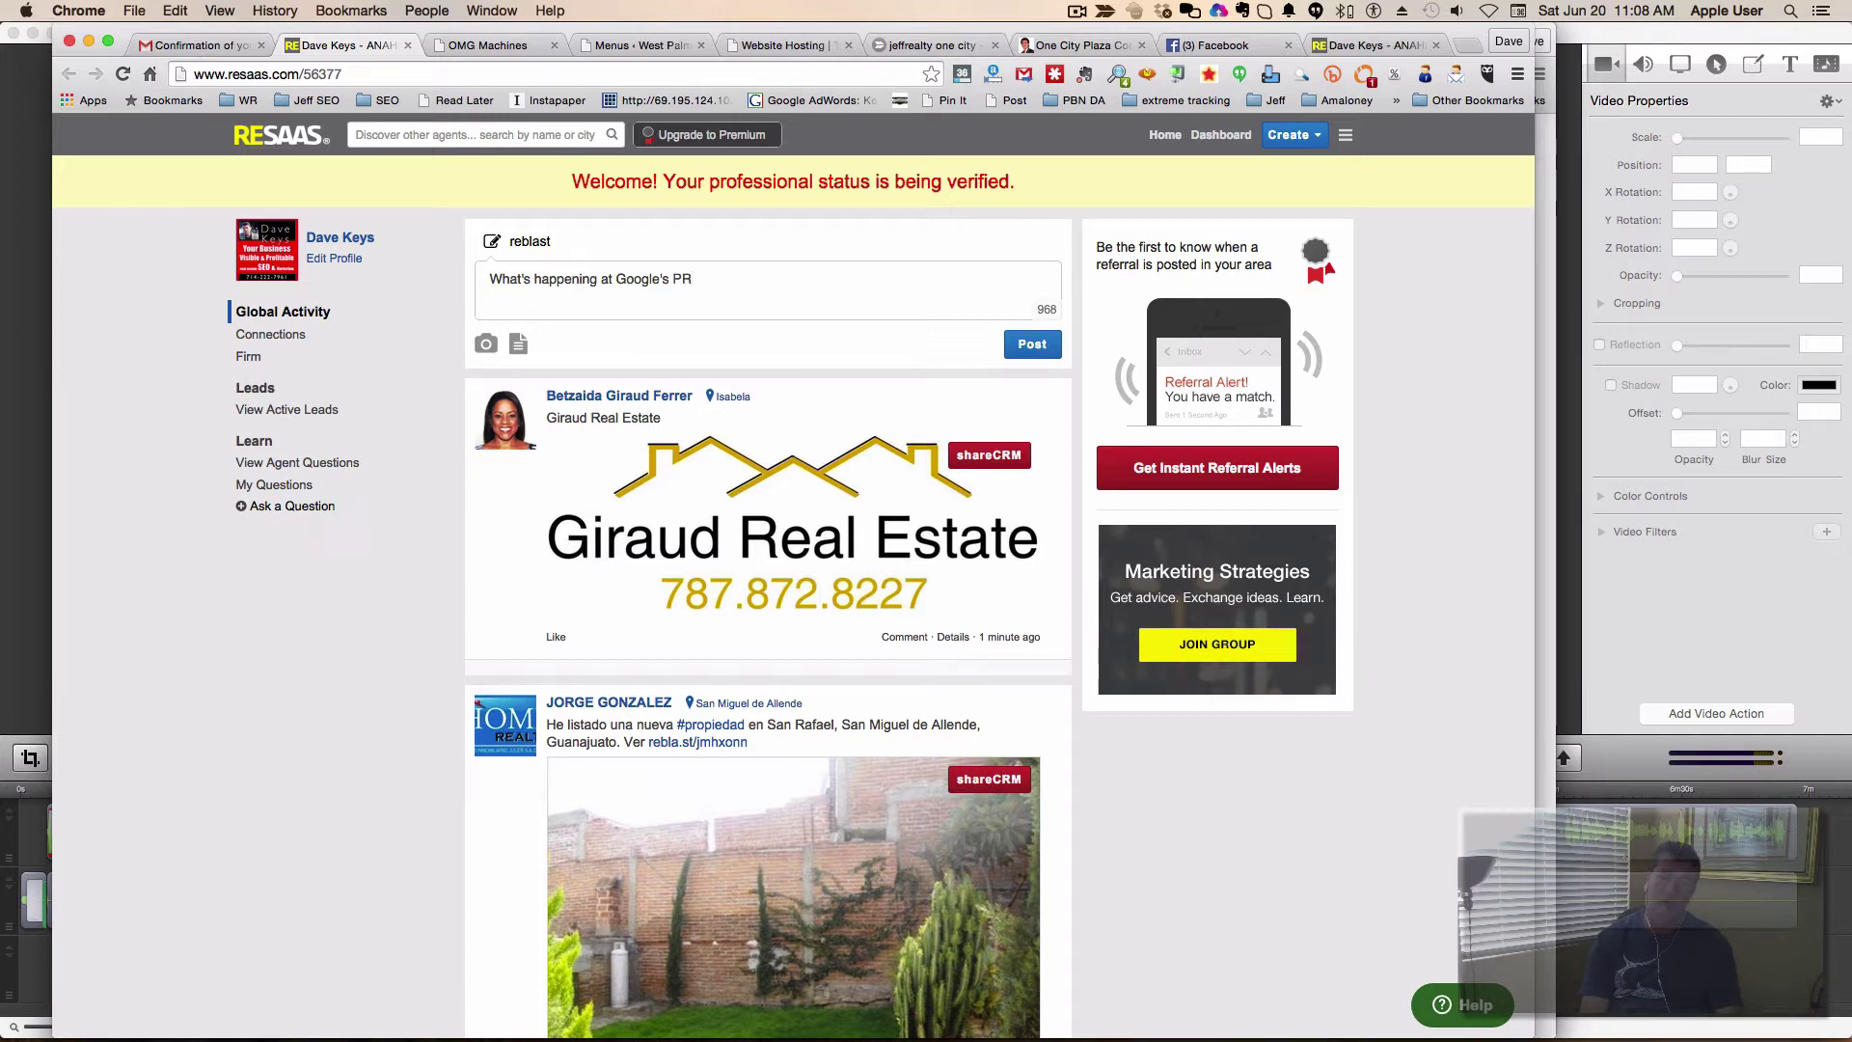
text(department in )
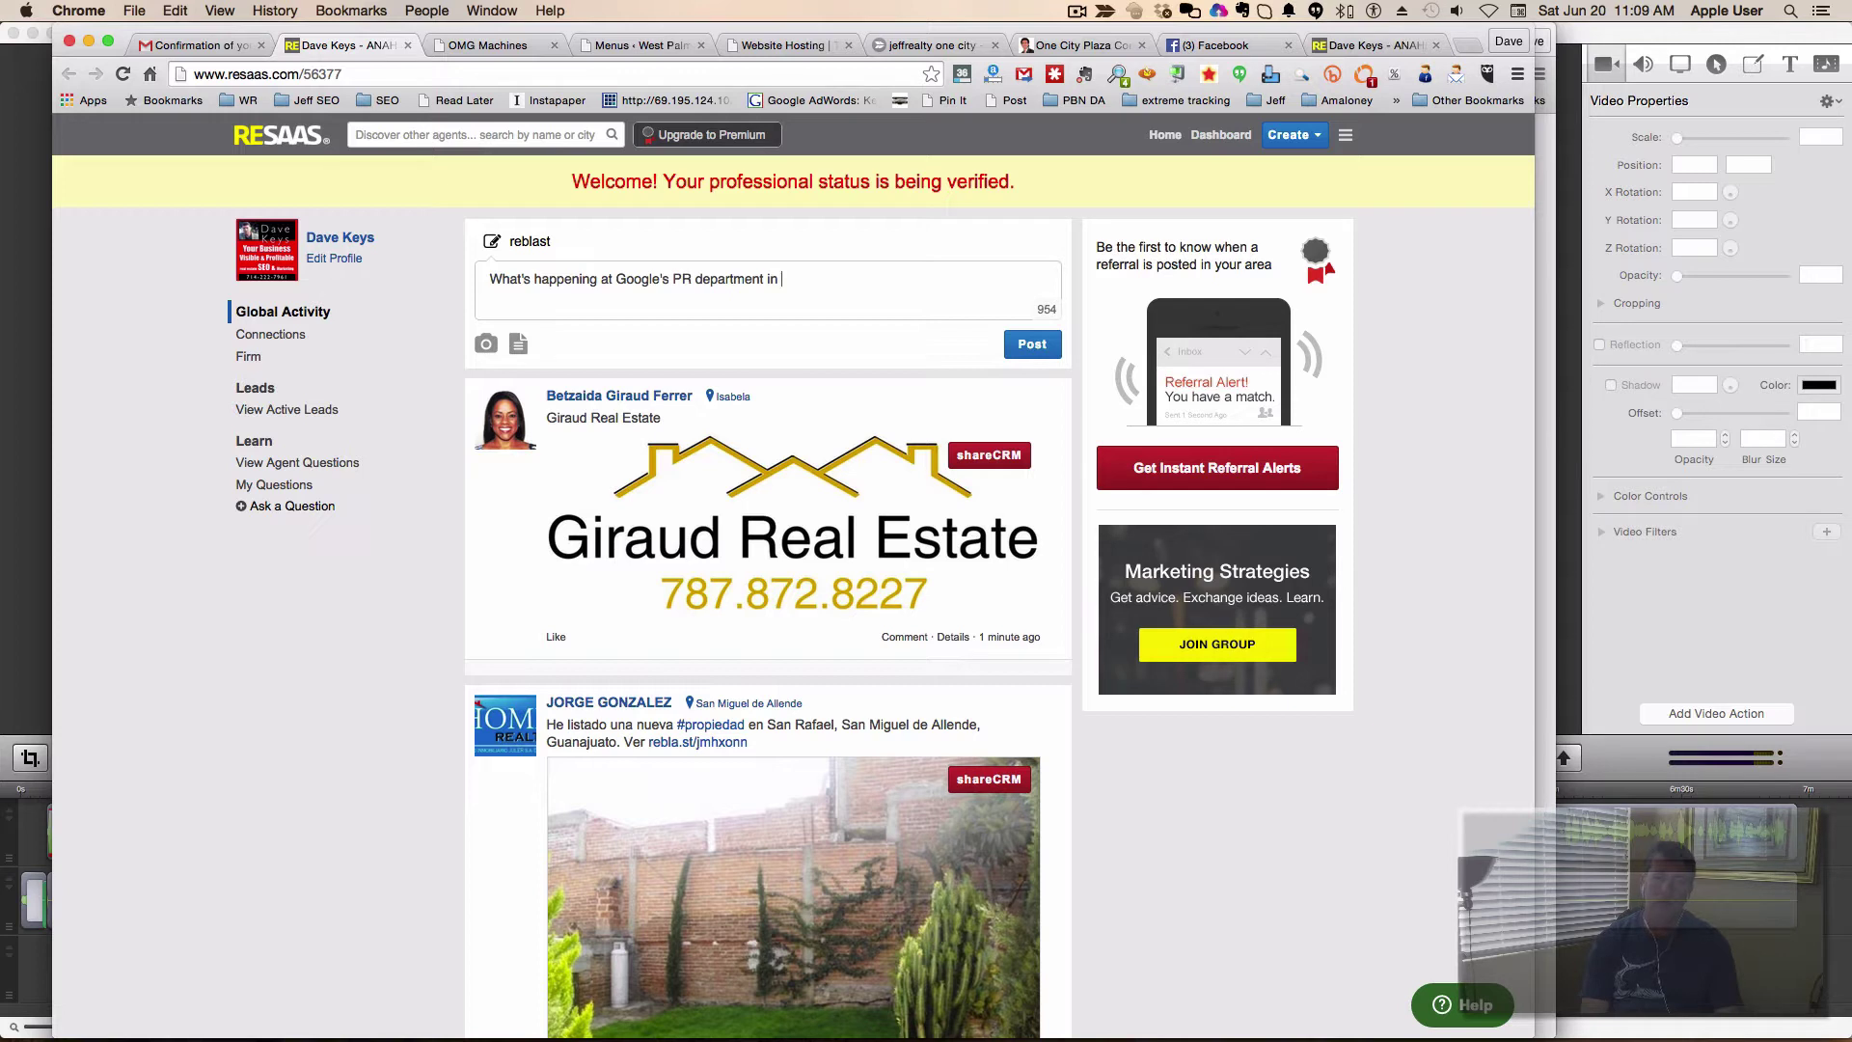
text(communicating )
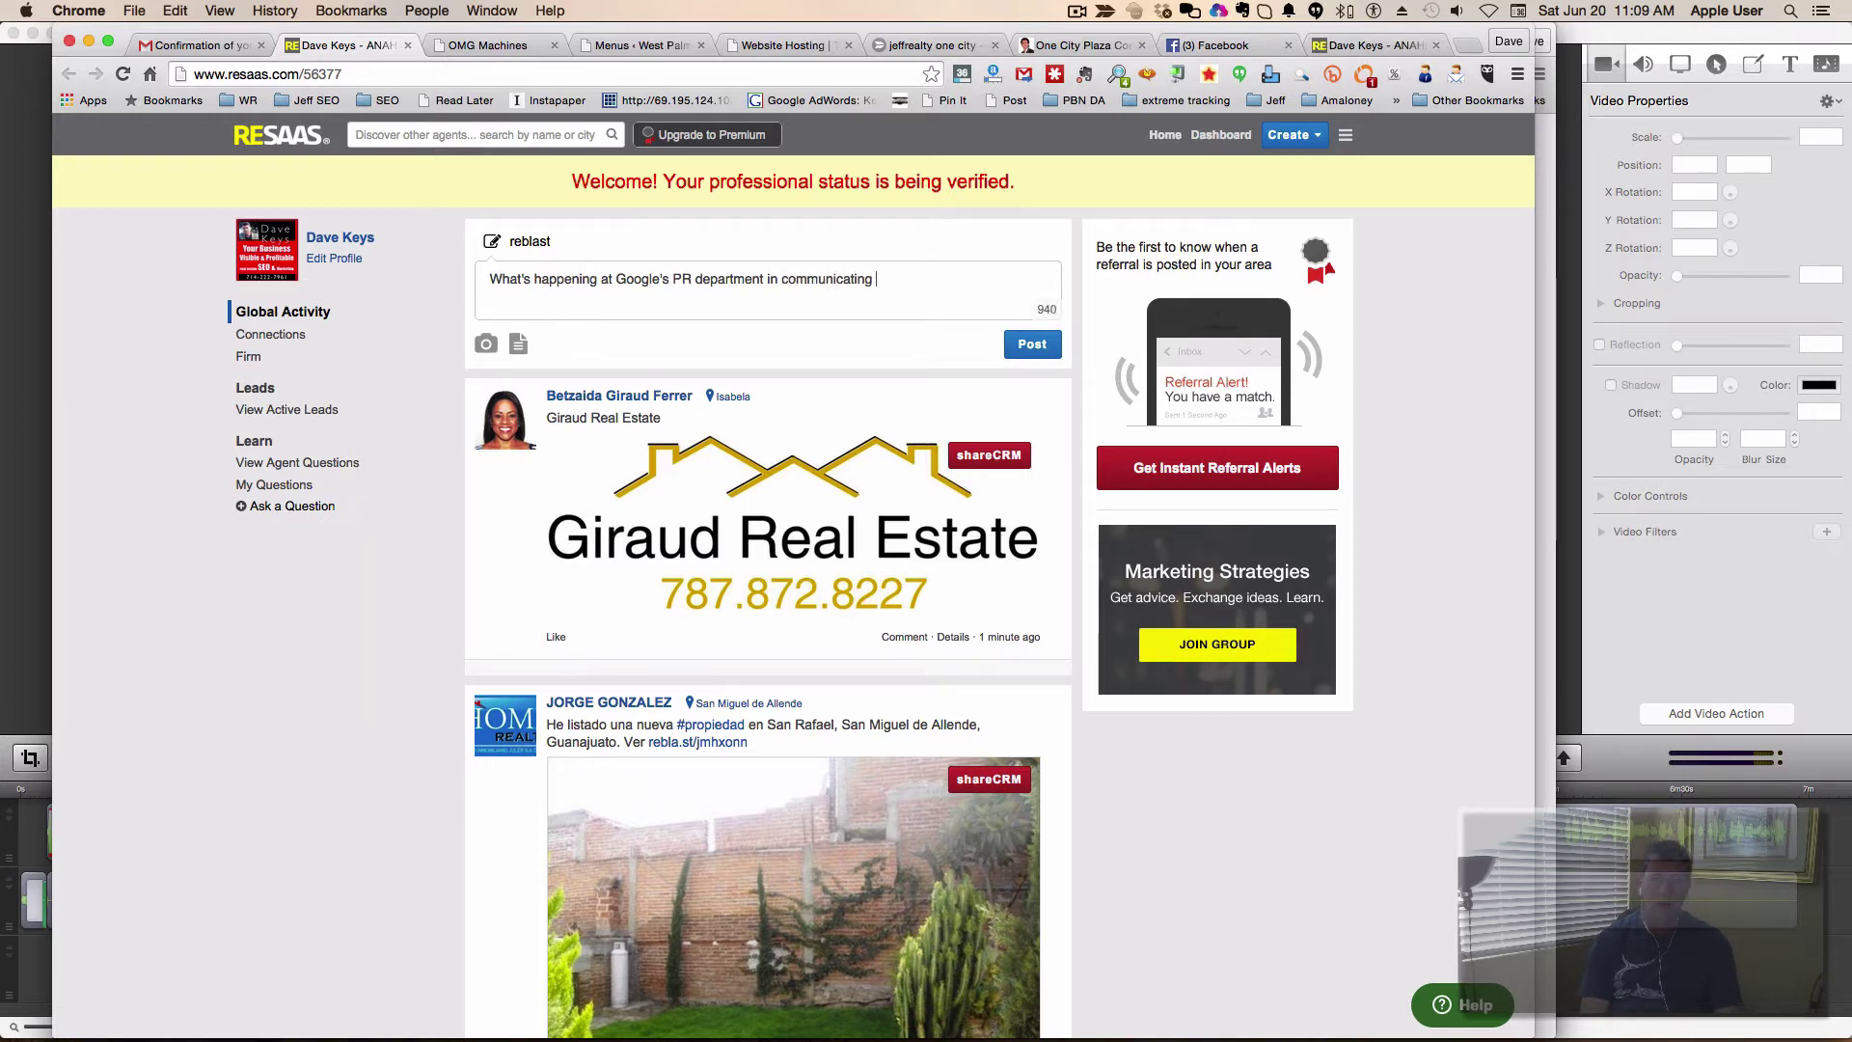
text(clearly about )
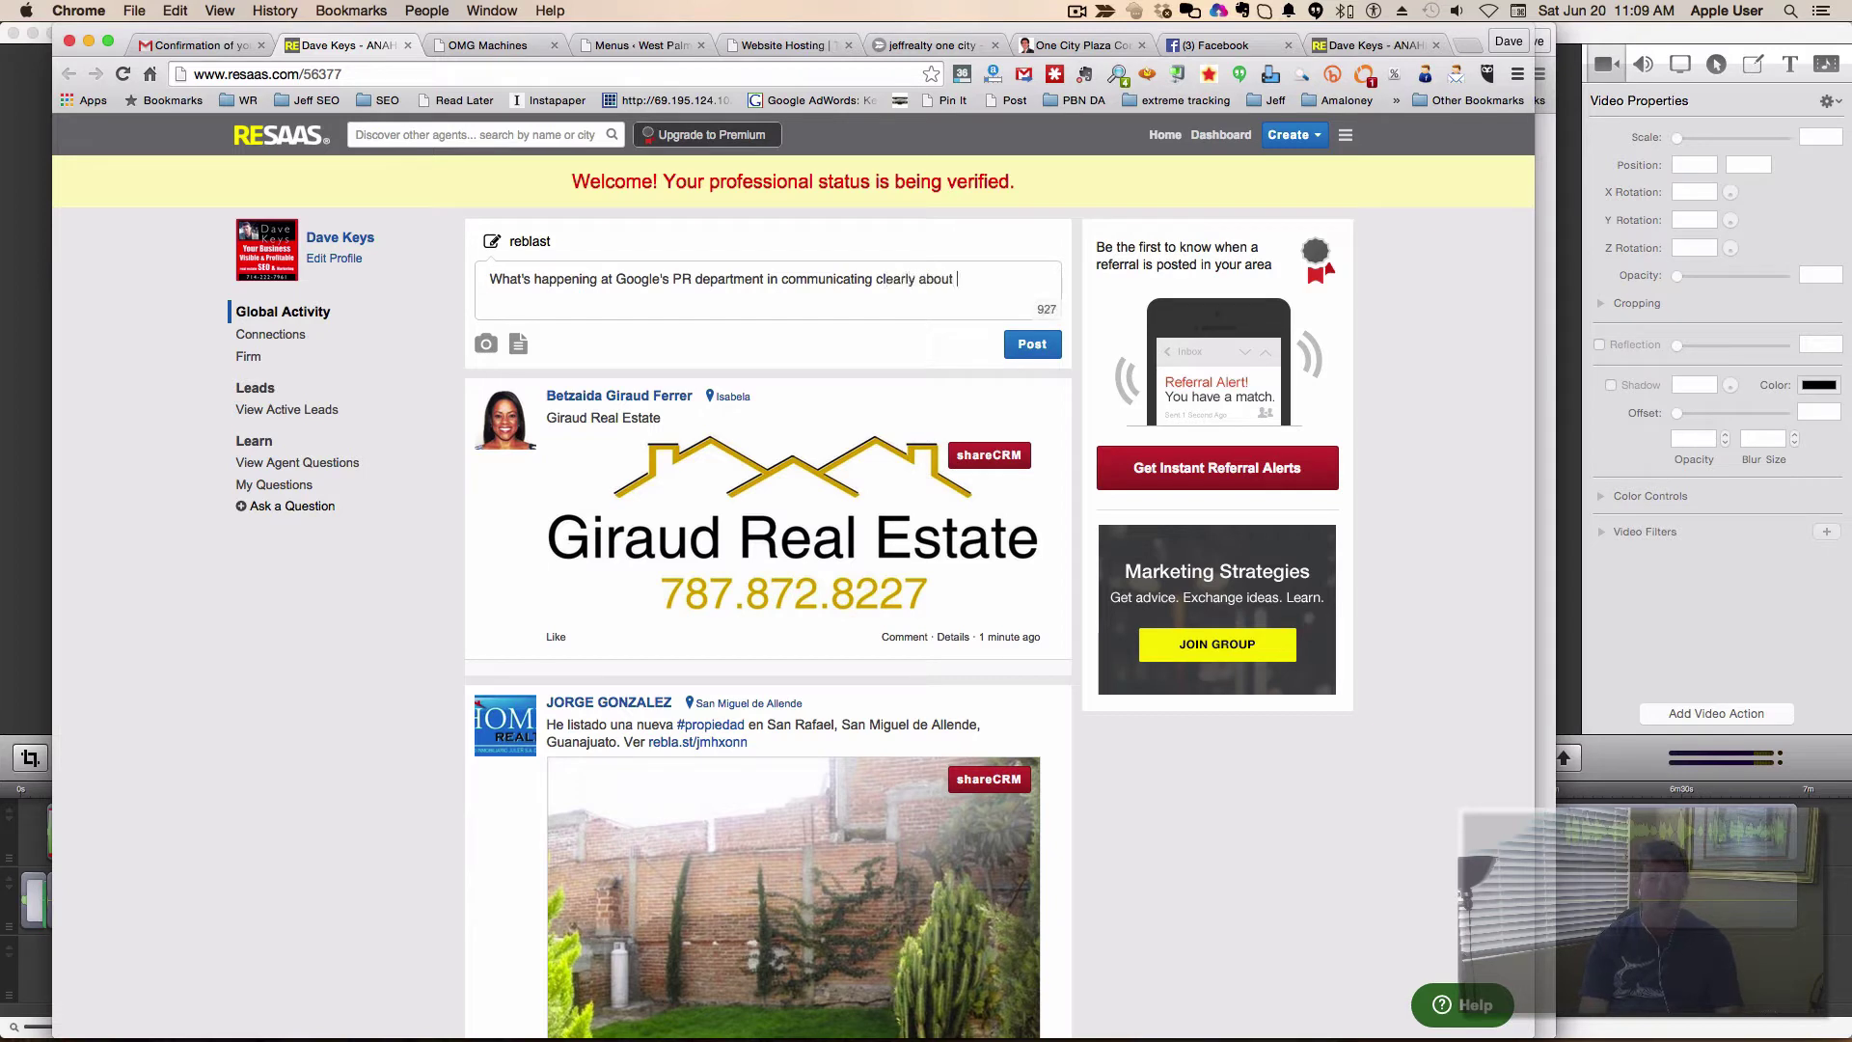
text(their updates? Apparently nothing much new.)
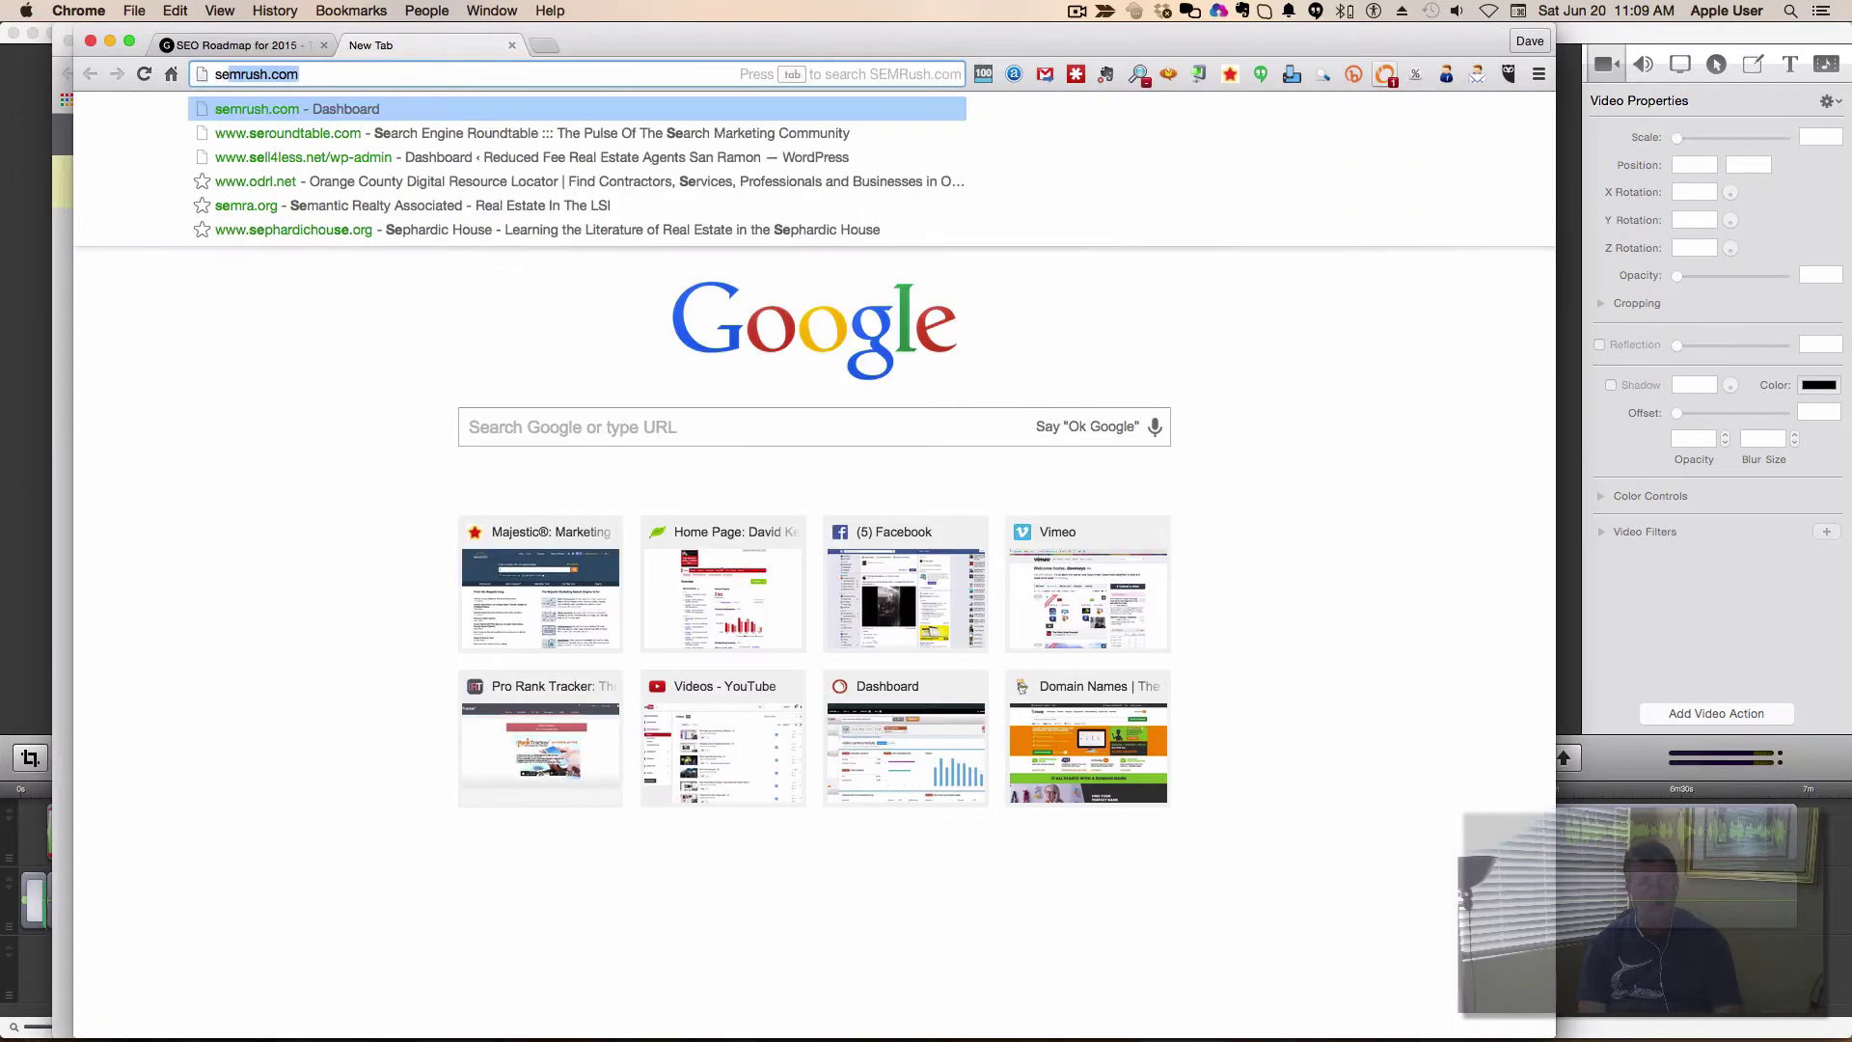
key(Down)
key(Return)
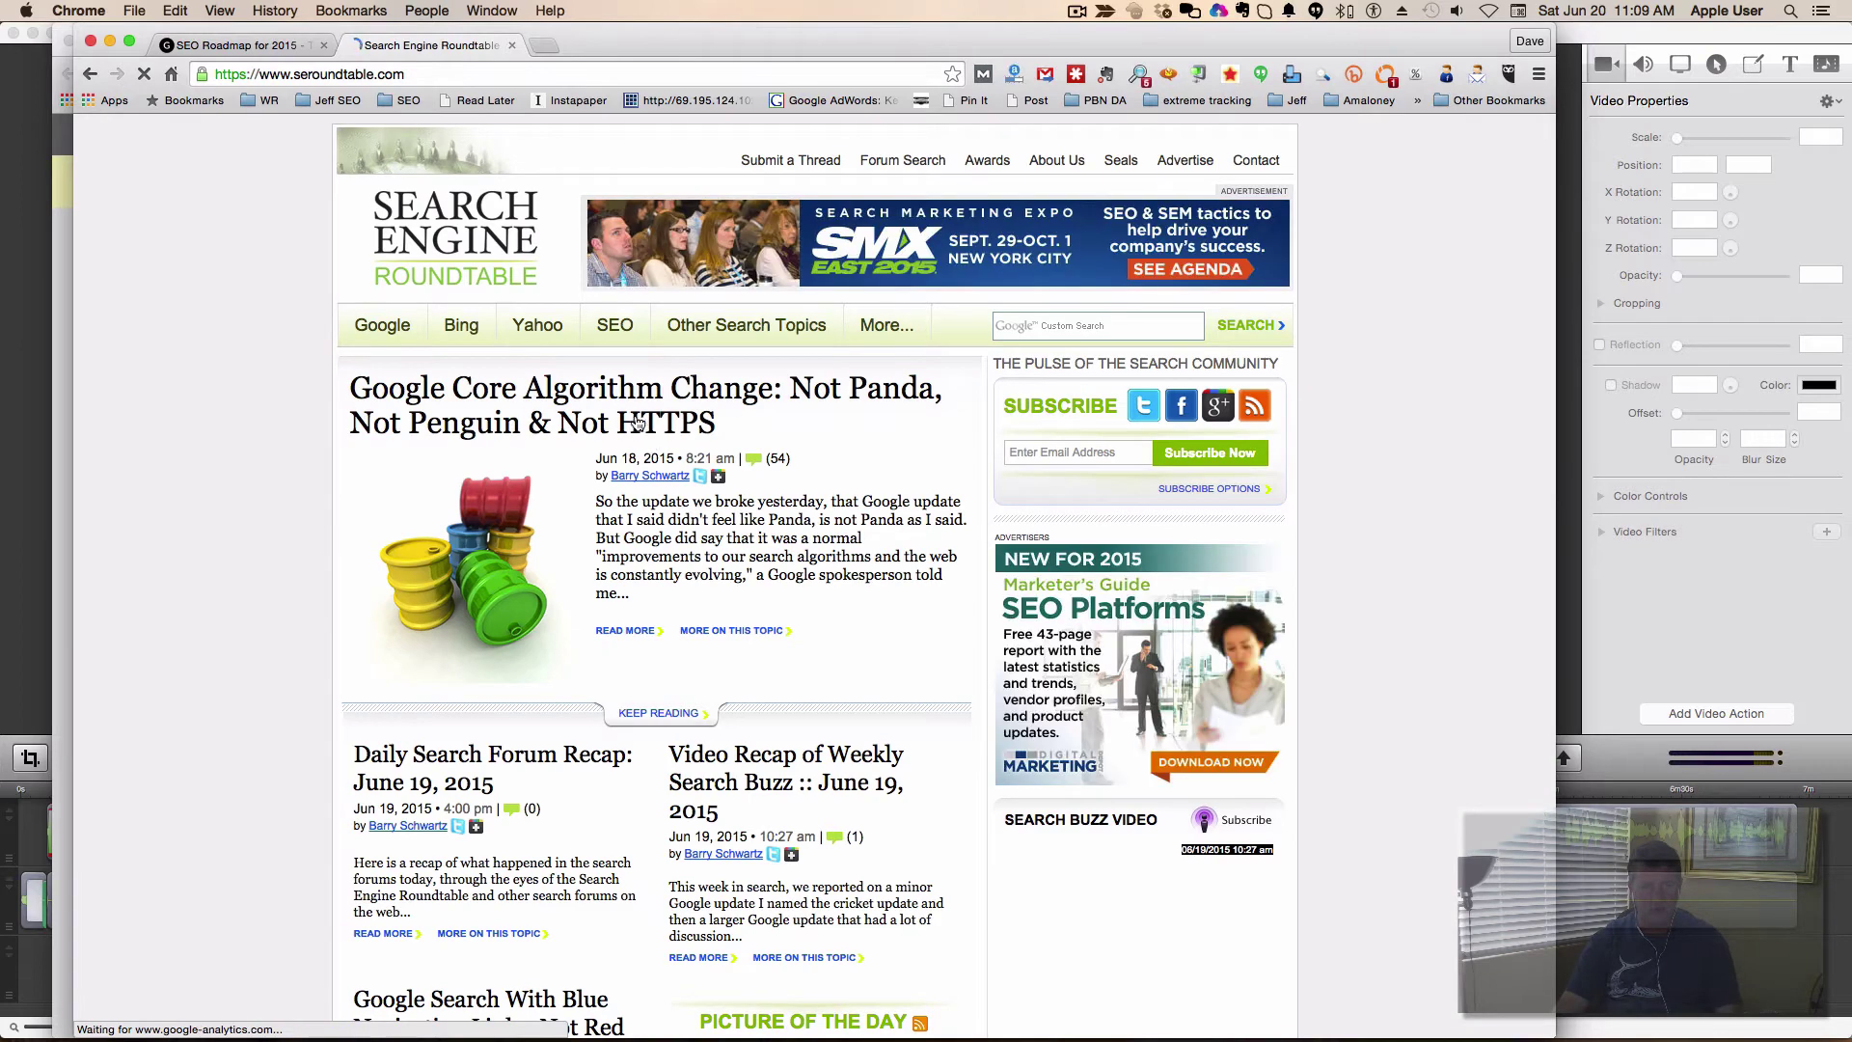
click(628, 413)
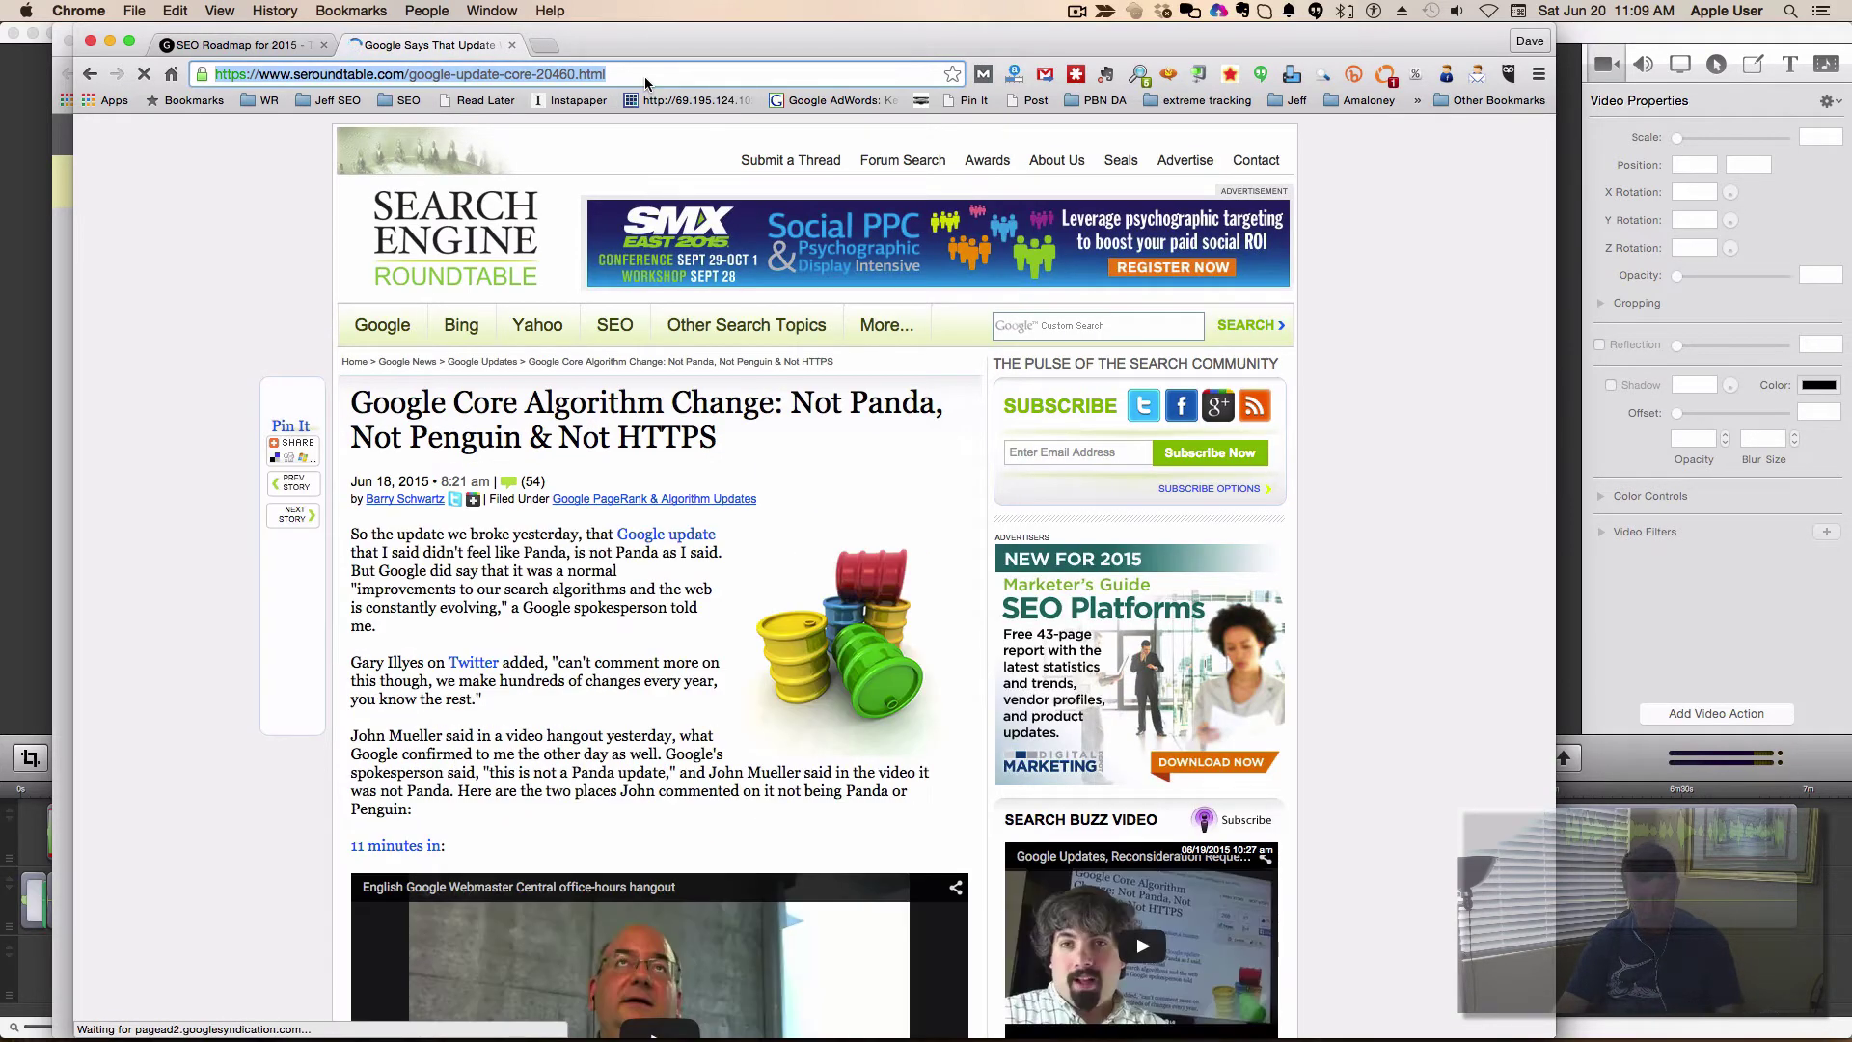
key(super+grave)
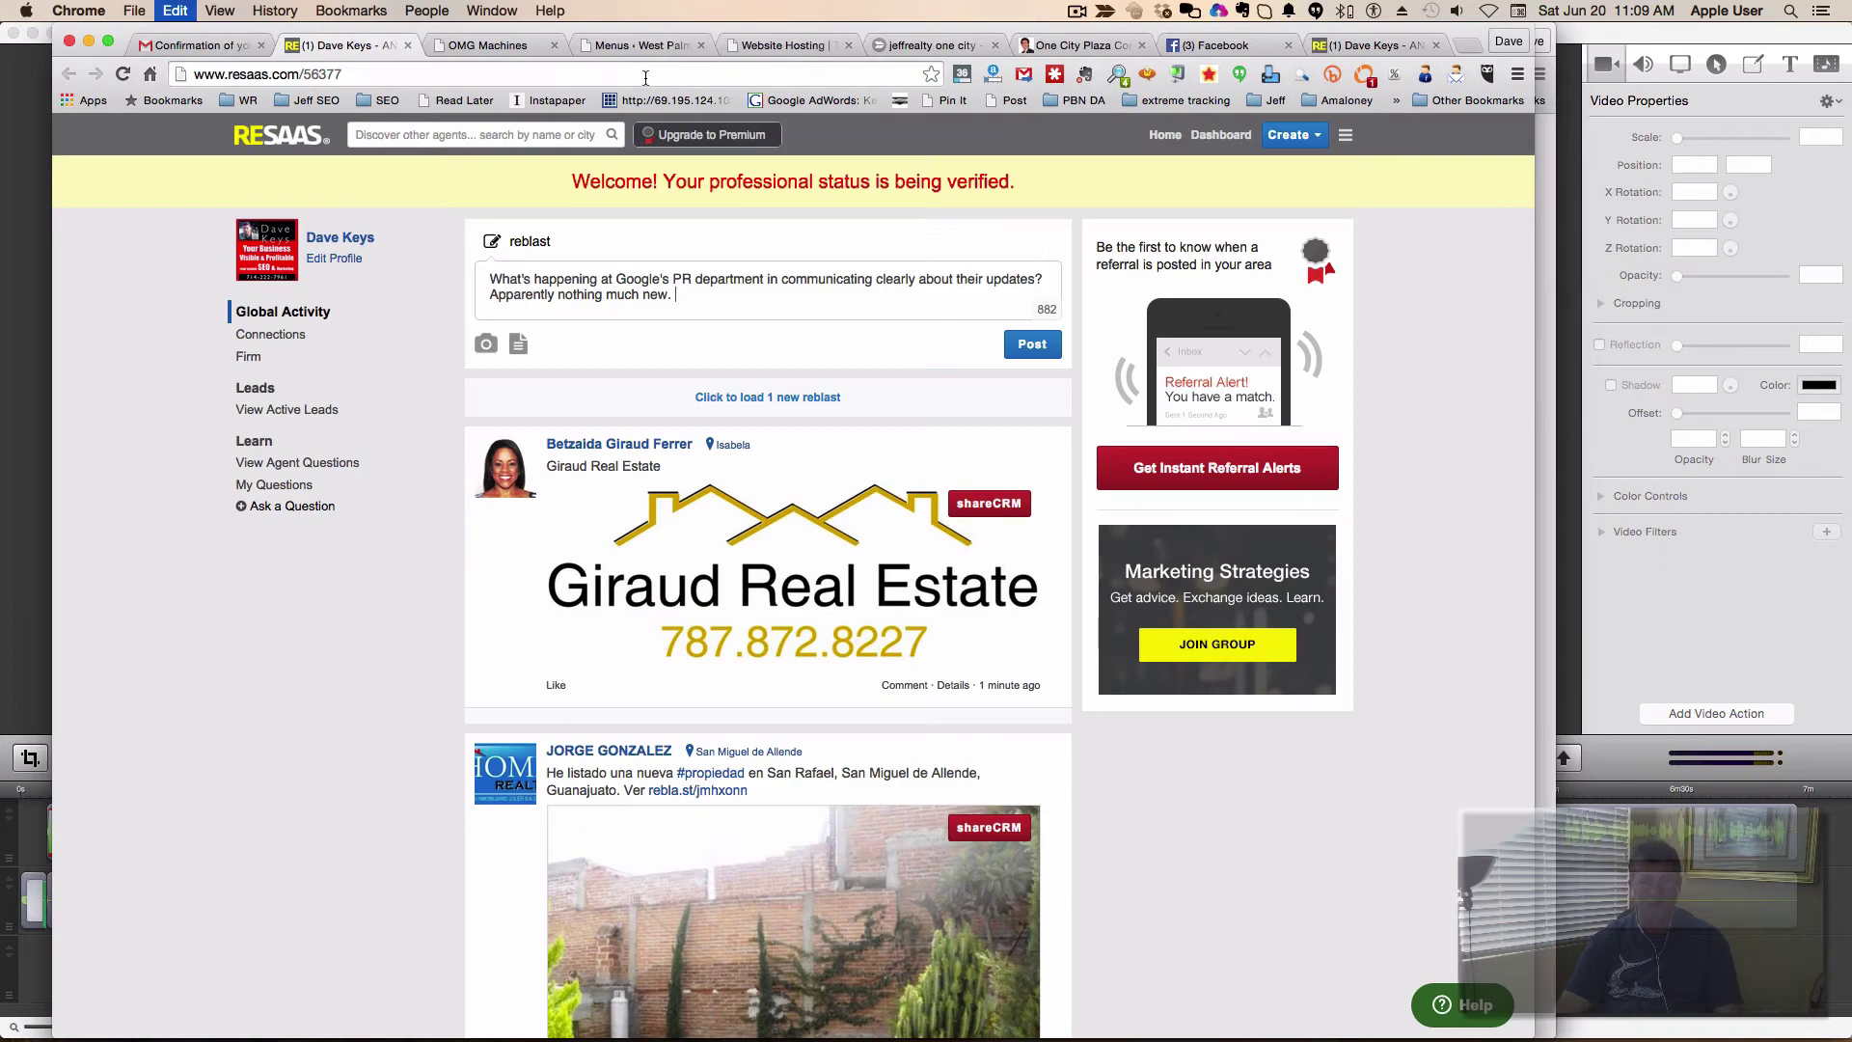
text(https://www.seroundtable.com/google-update-core-20460.html)
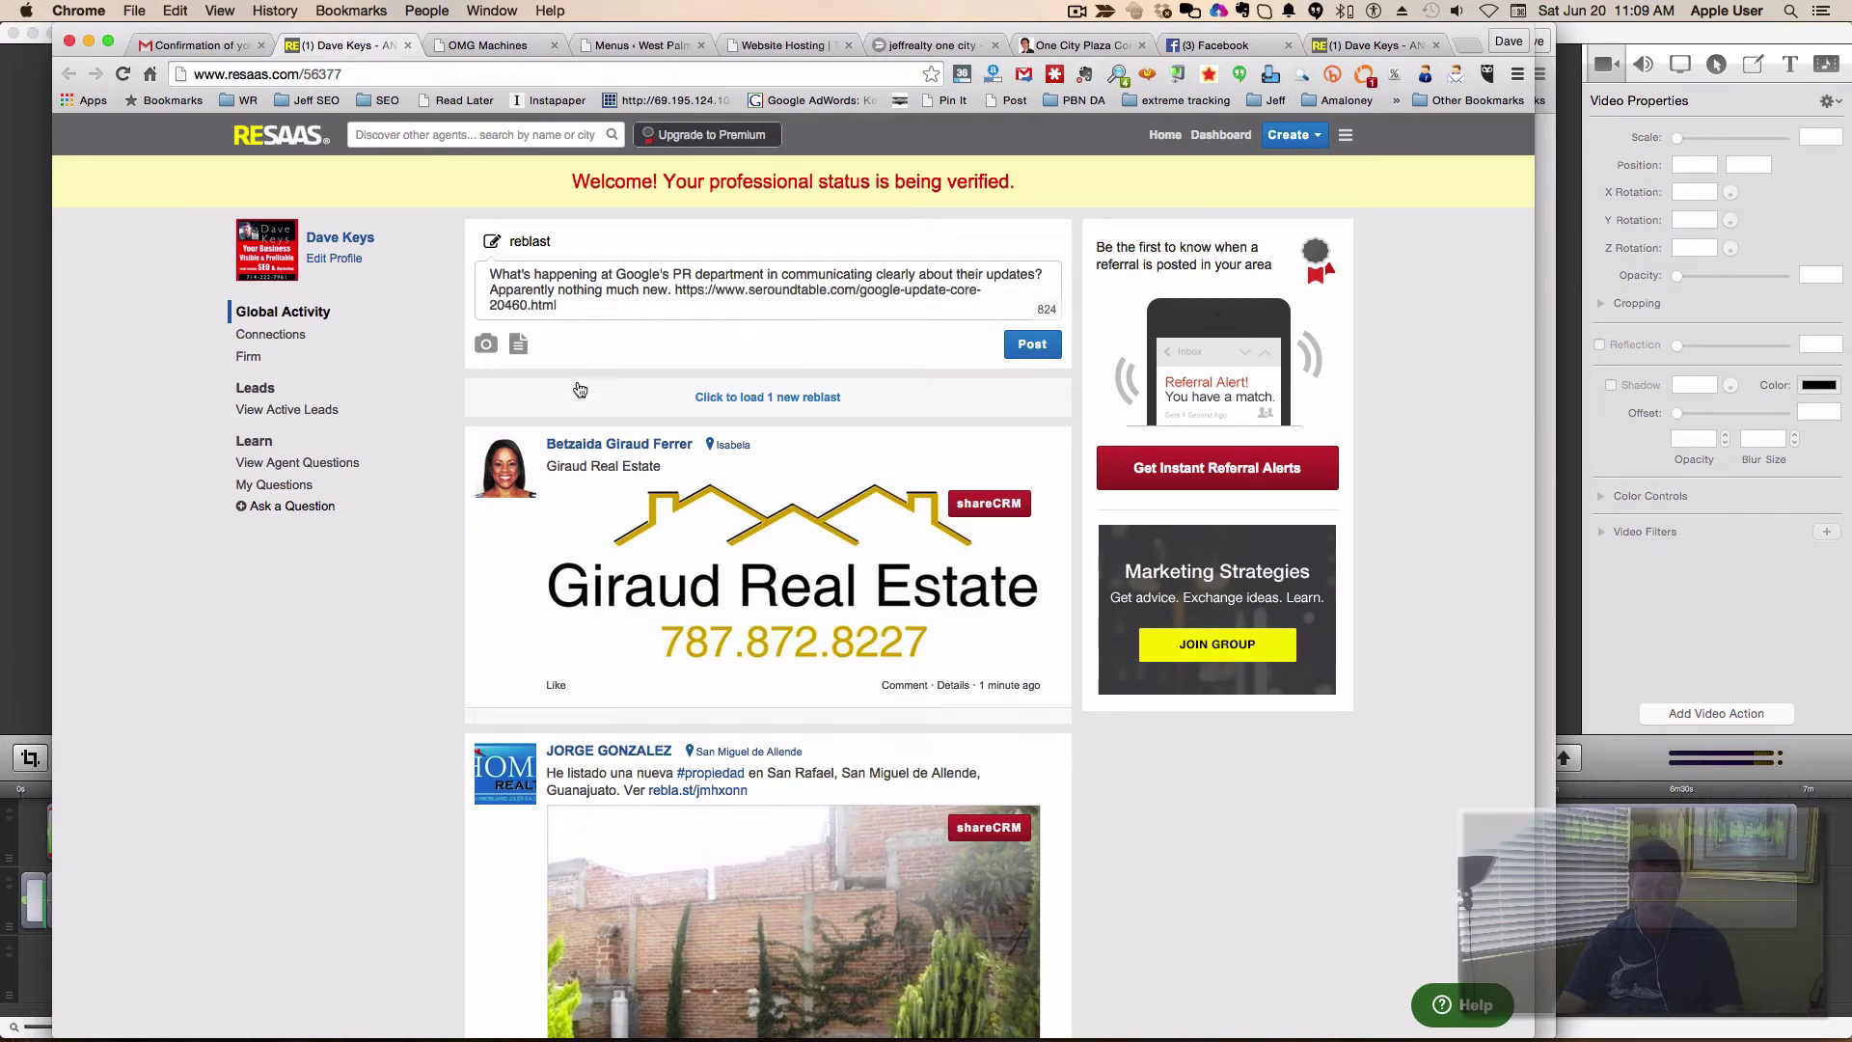
click(1032, 345)
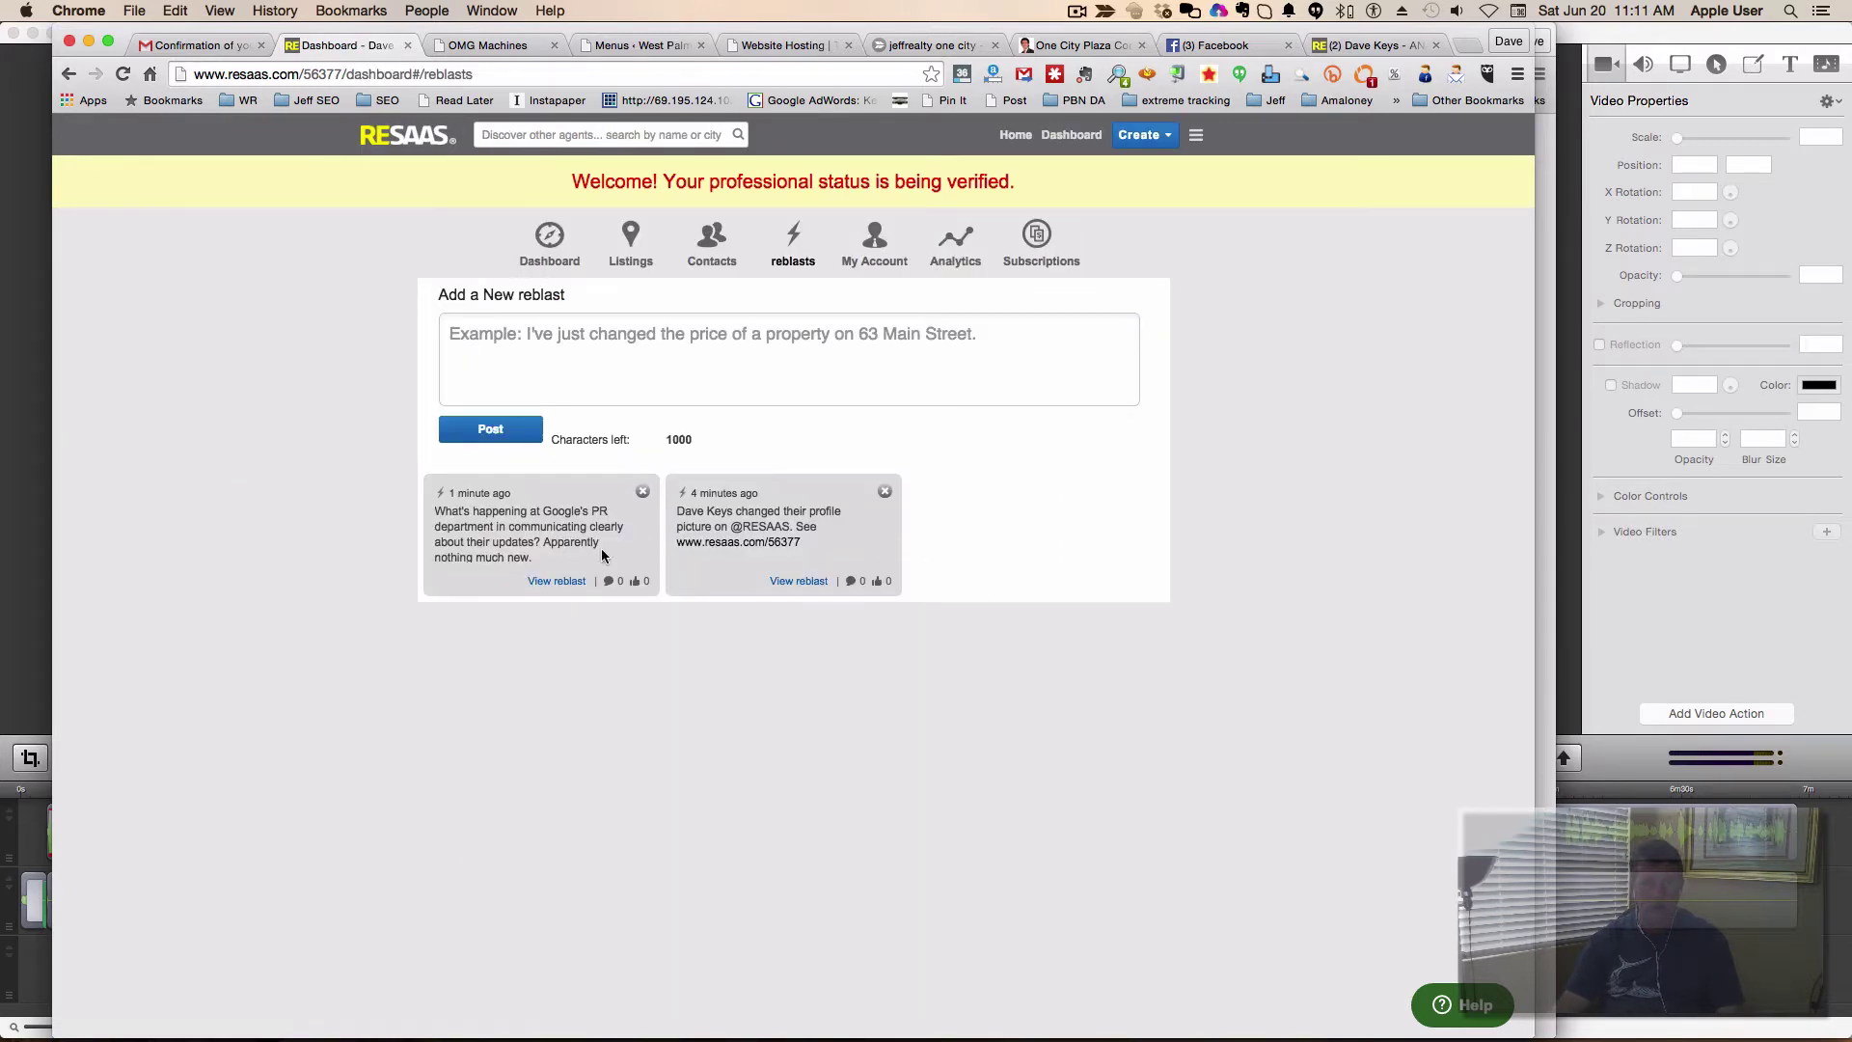
Open the posted reblast about Google's PR department and inspect the HTML of its message and link in the developer tools.
click(548, 582)
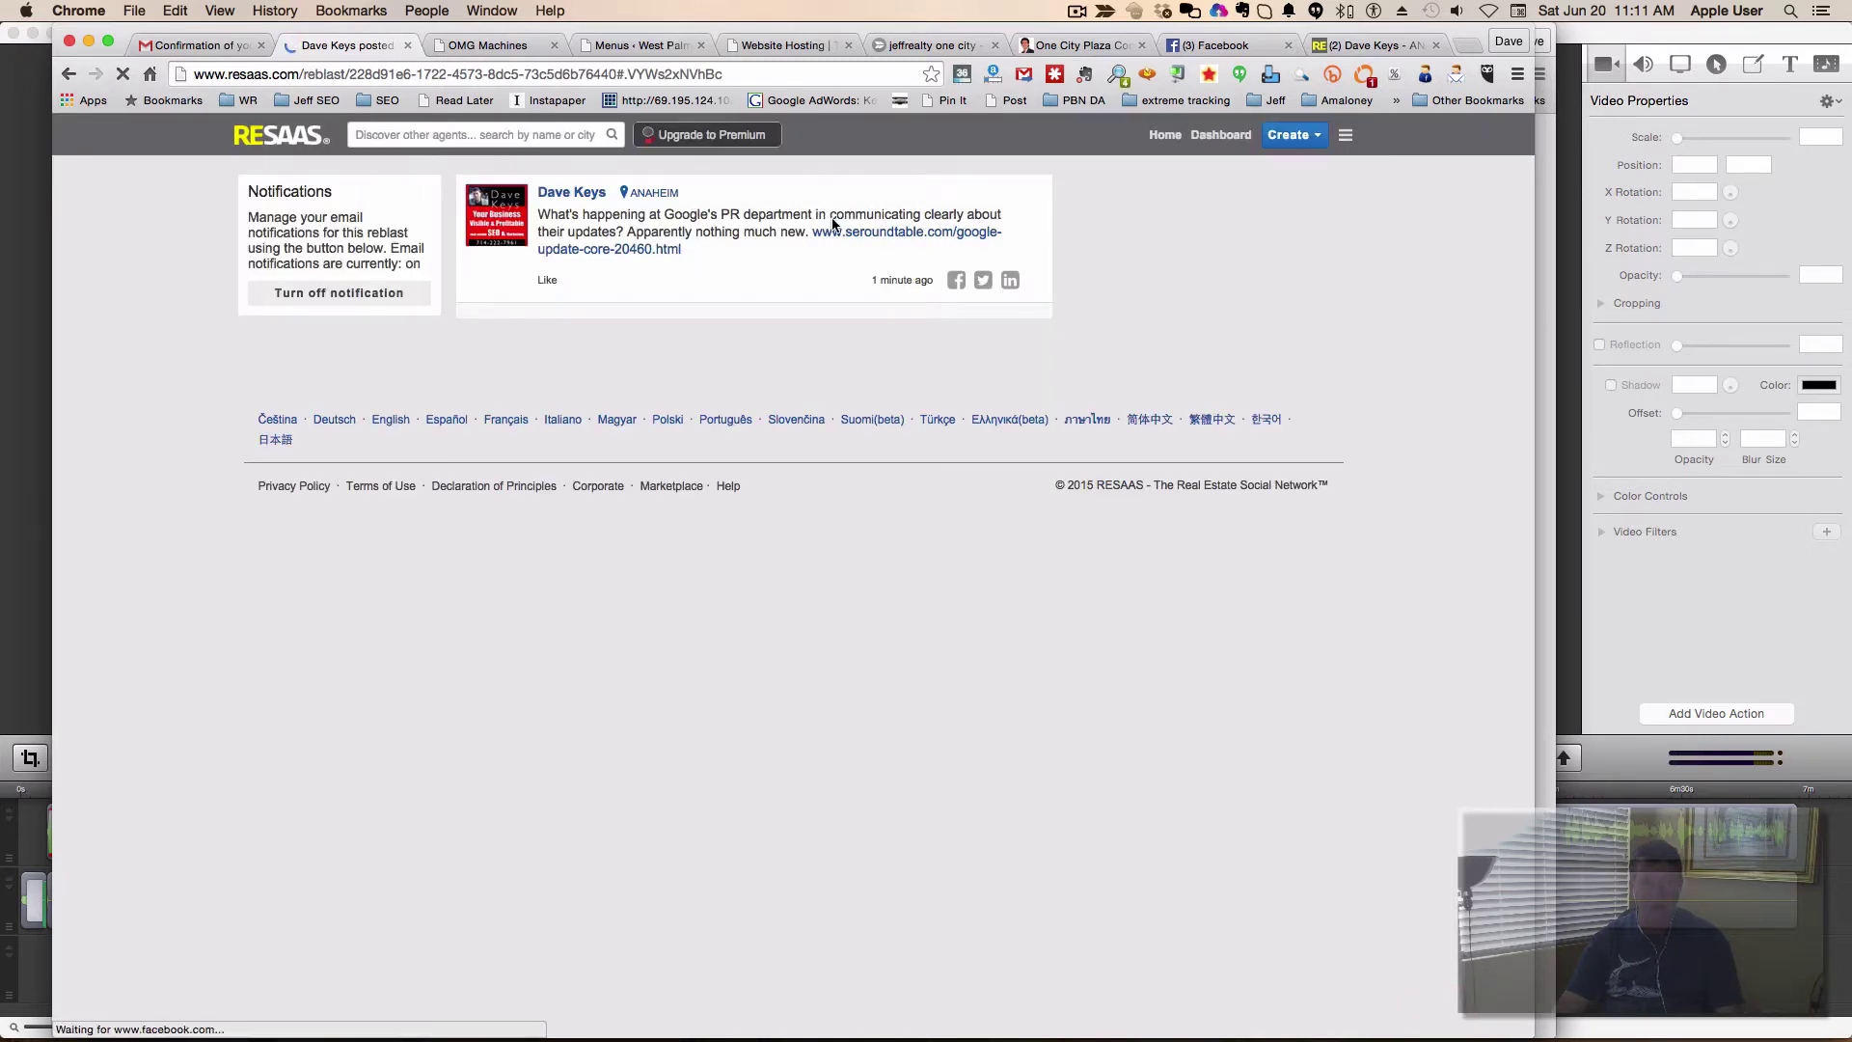
right_click(840, 317)
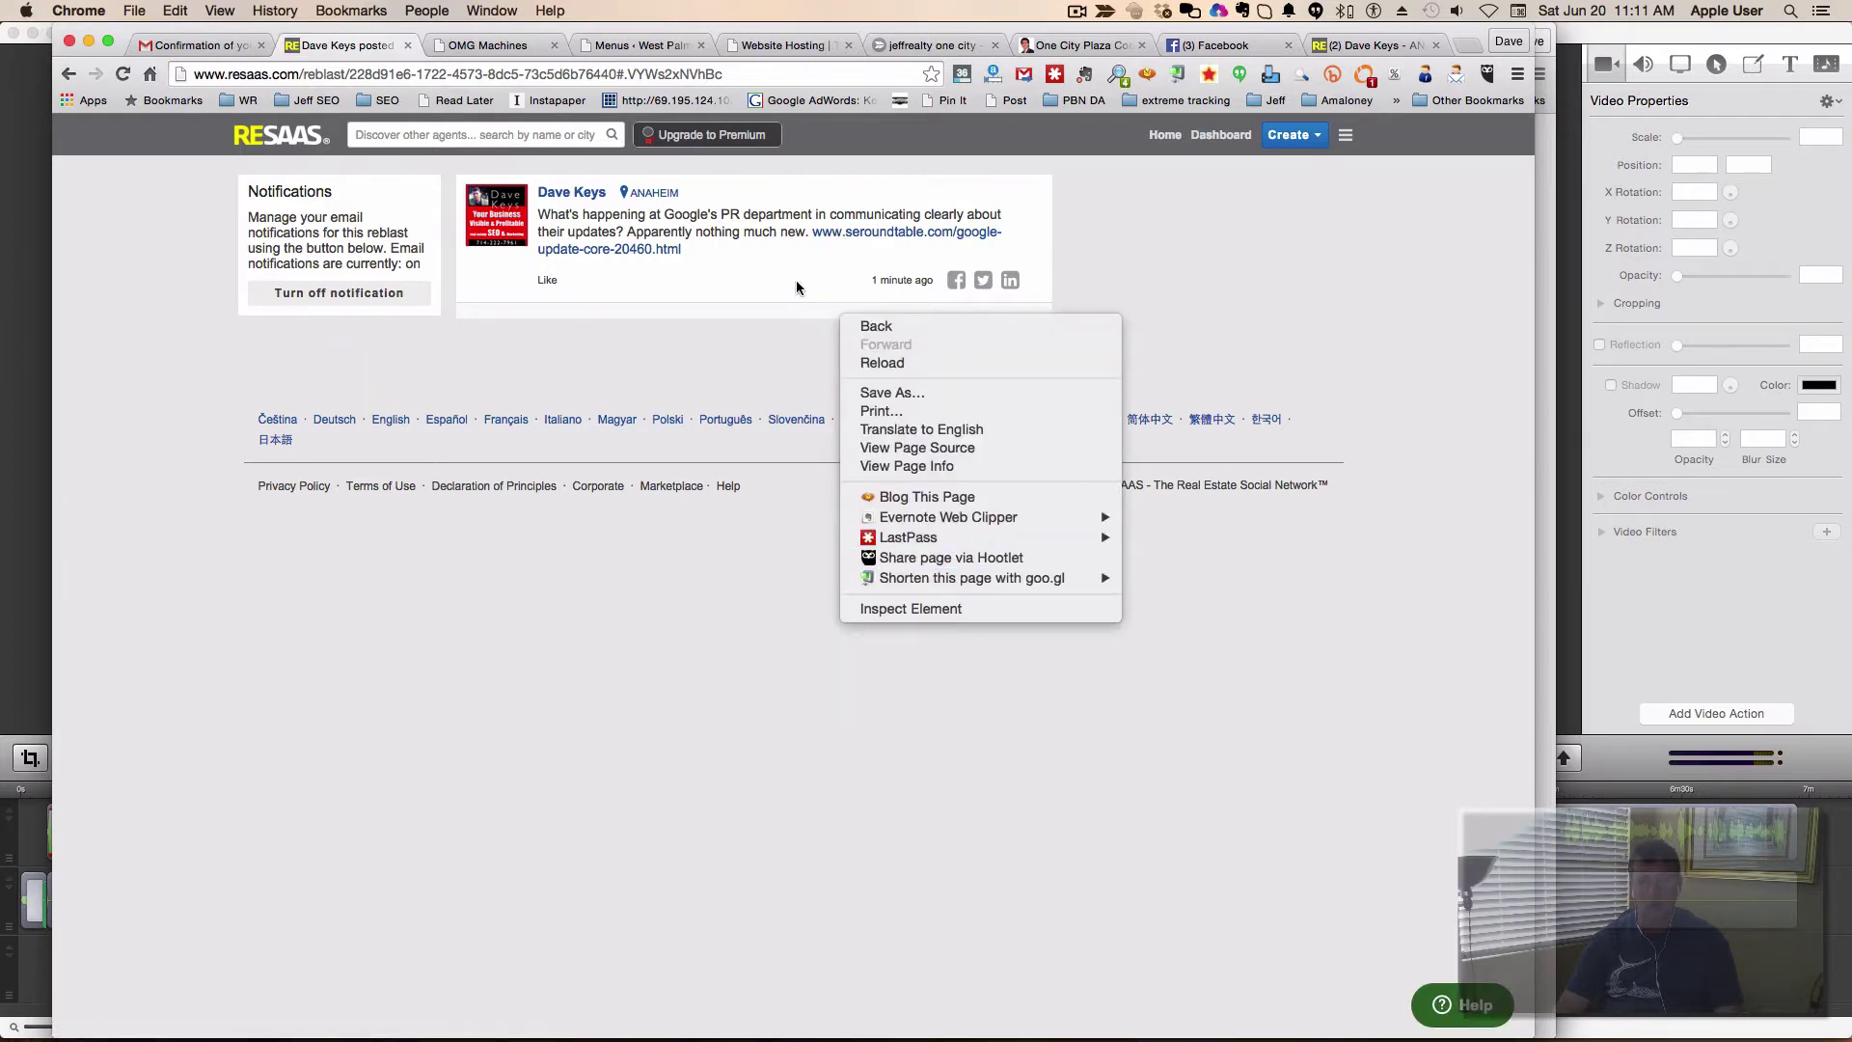
right_click(837, 226)
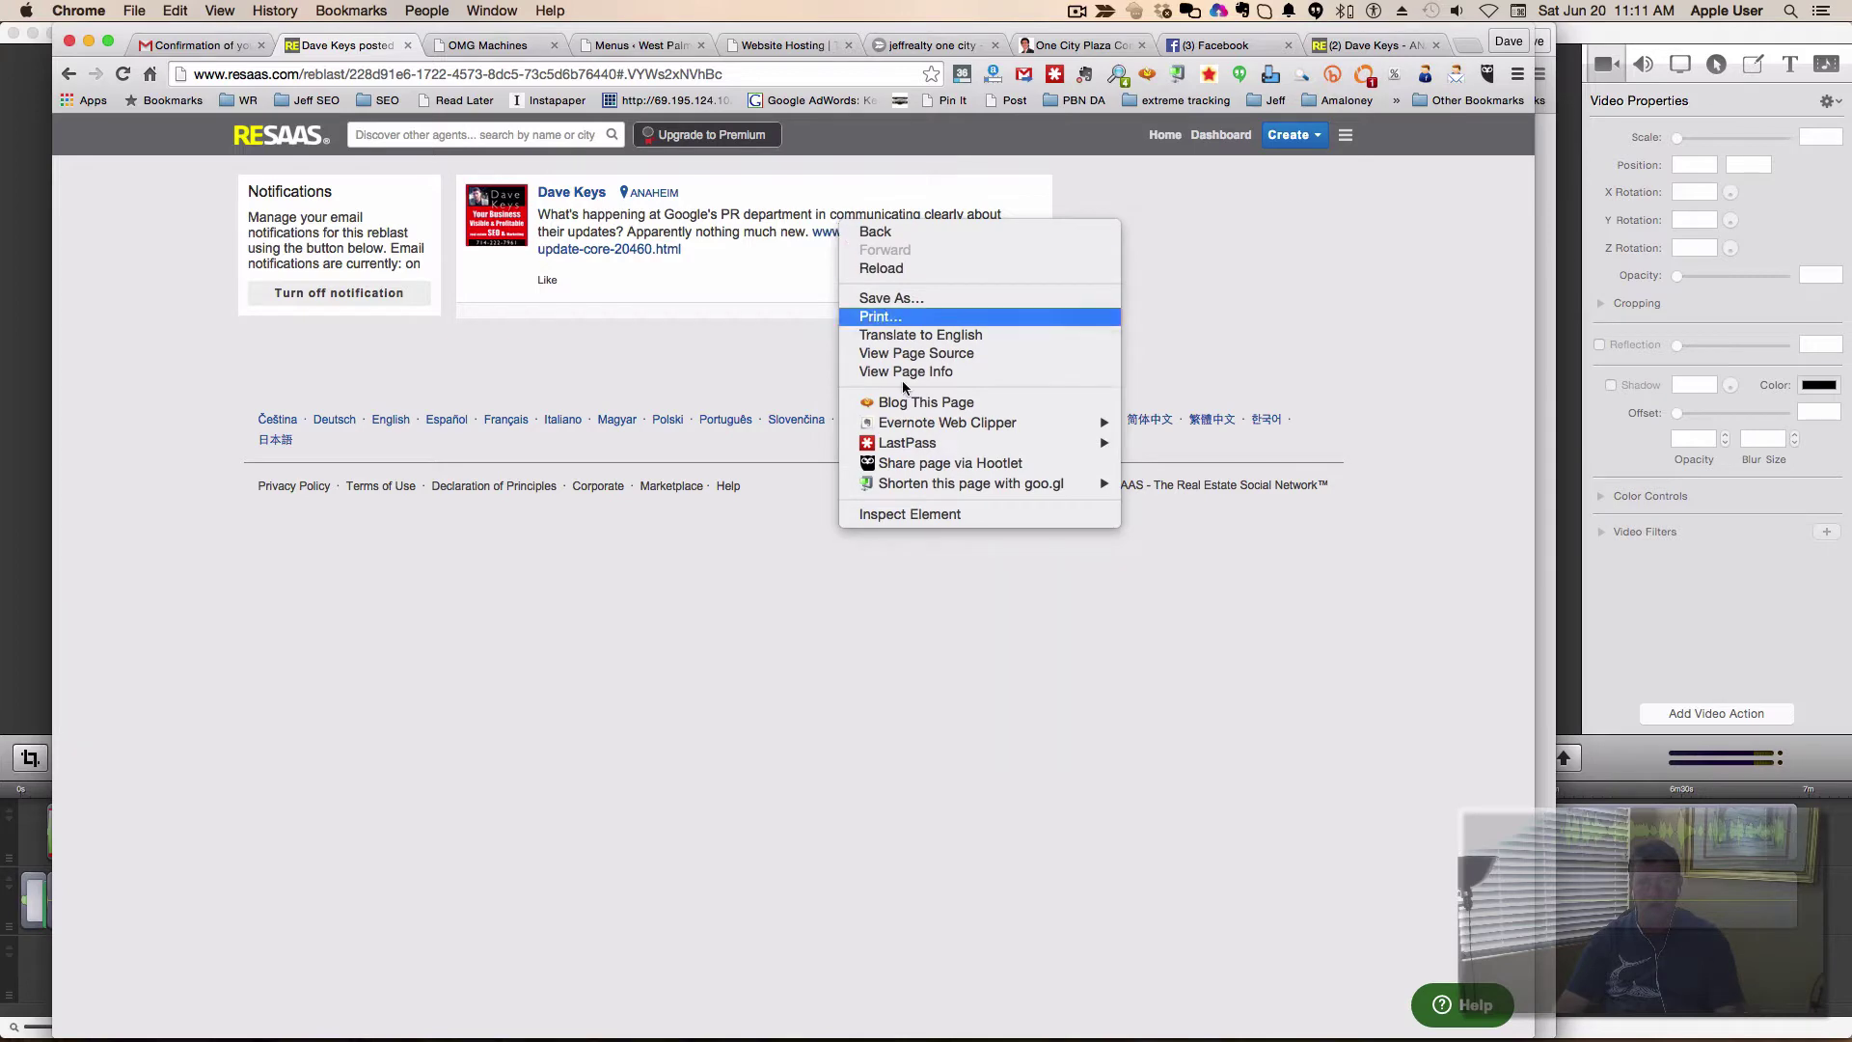
click(926, 513)
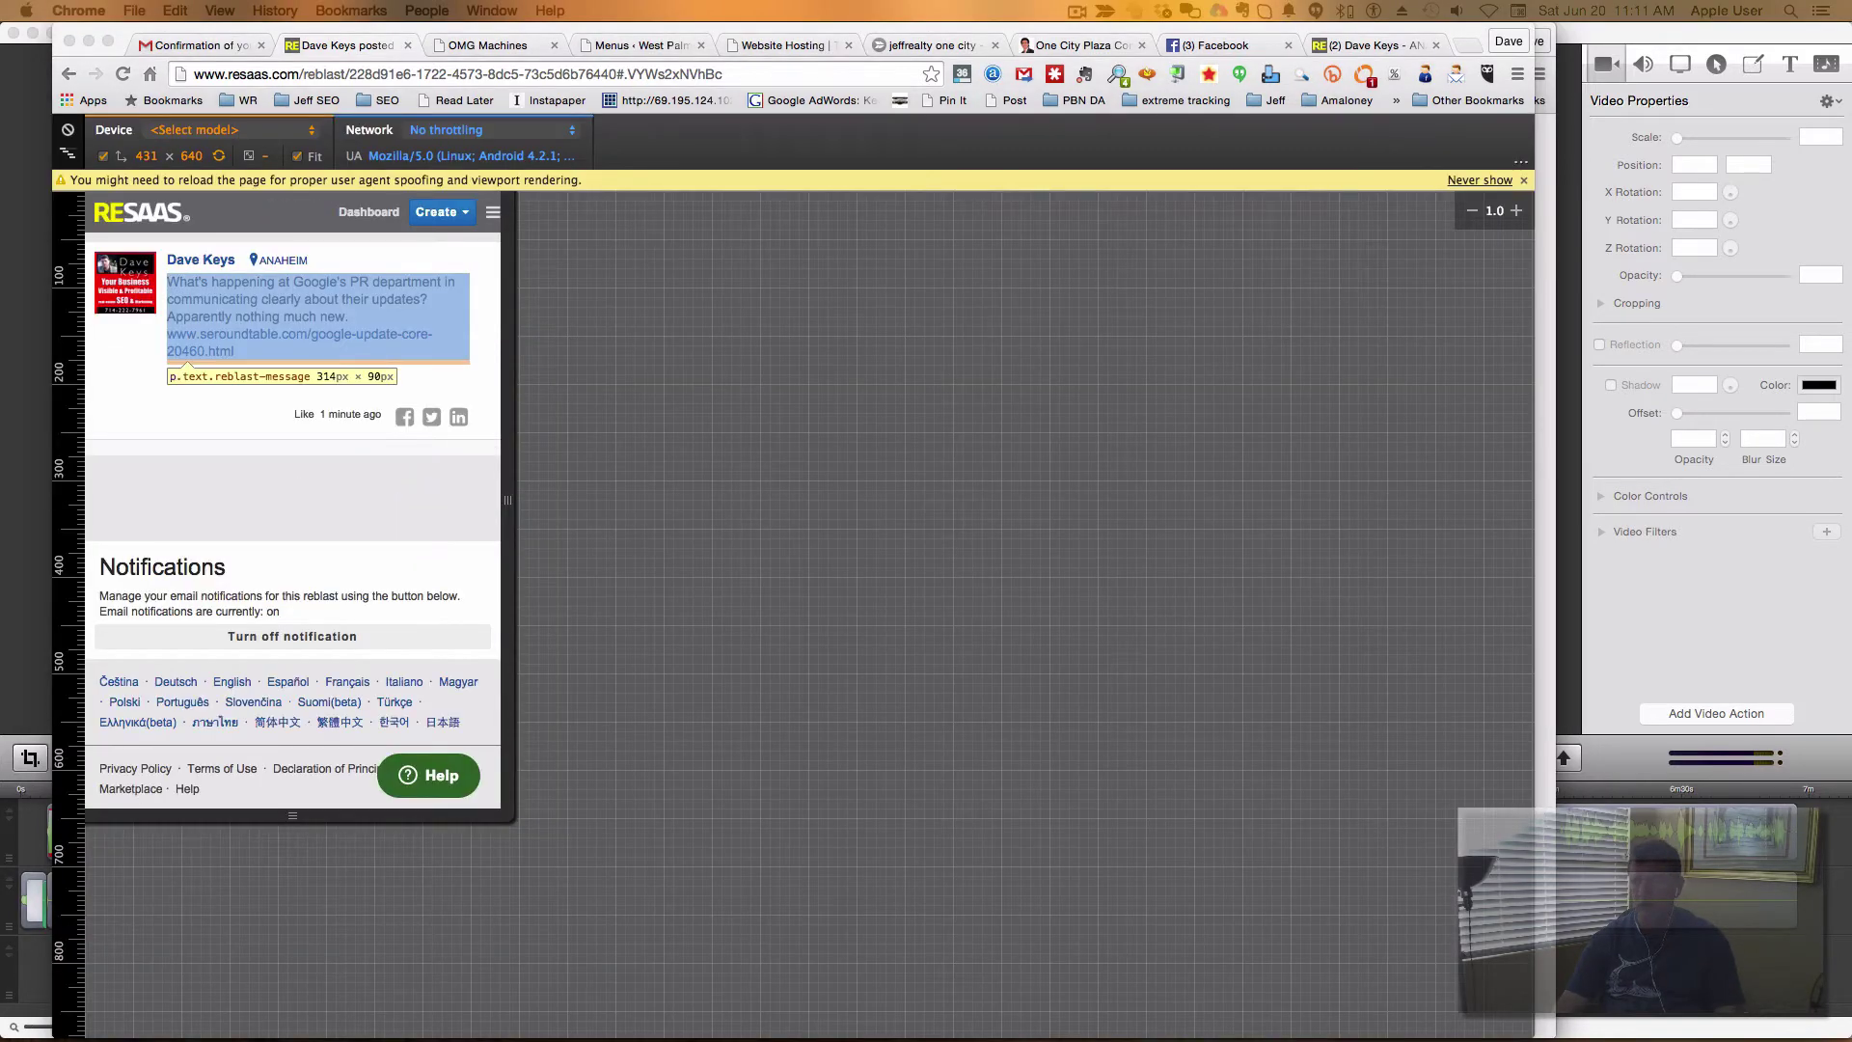
key(super+shift+m)
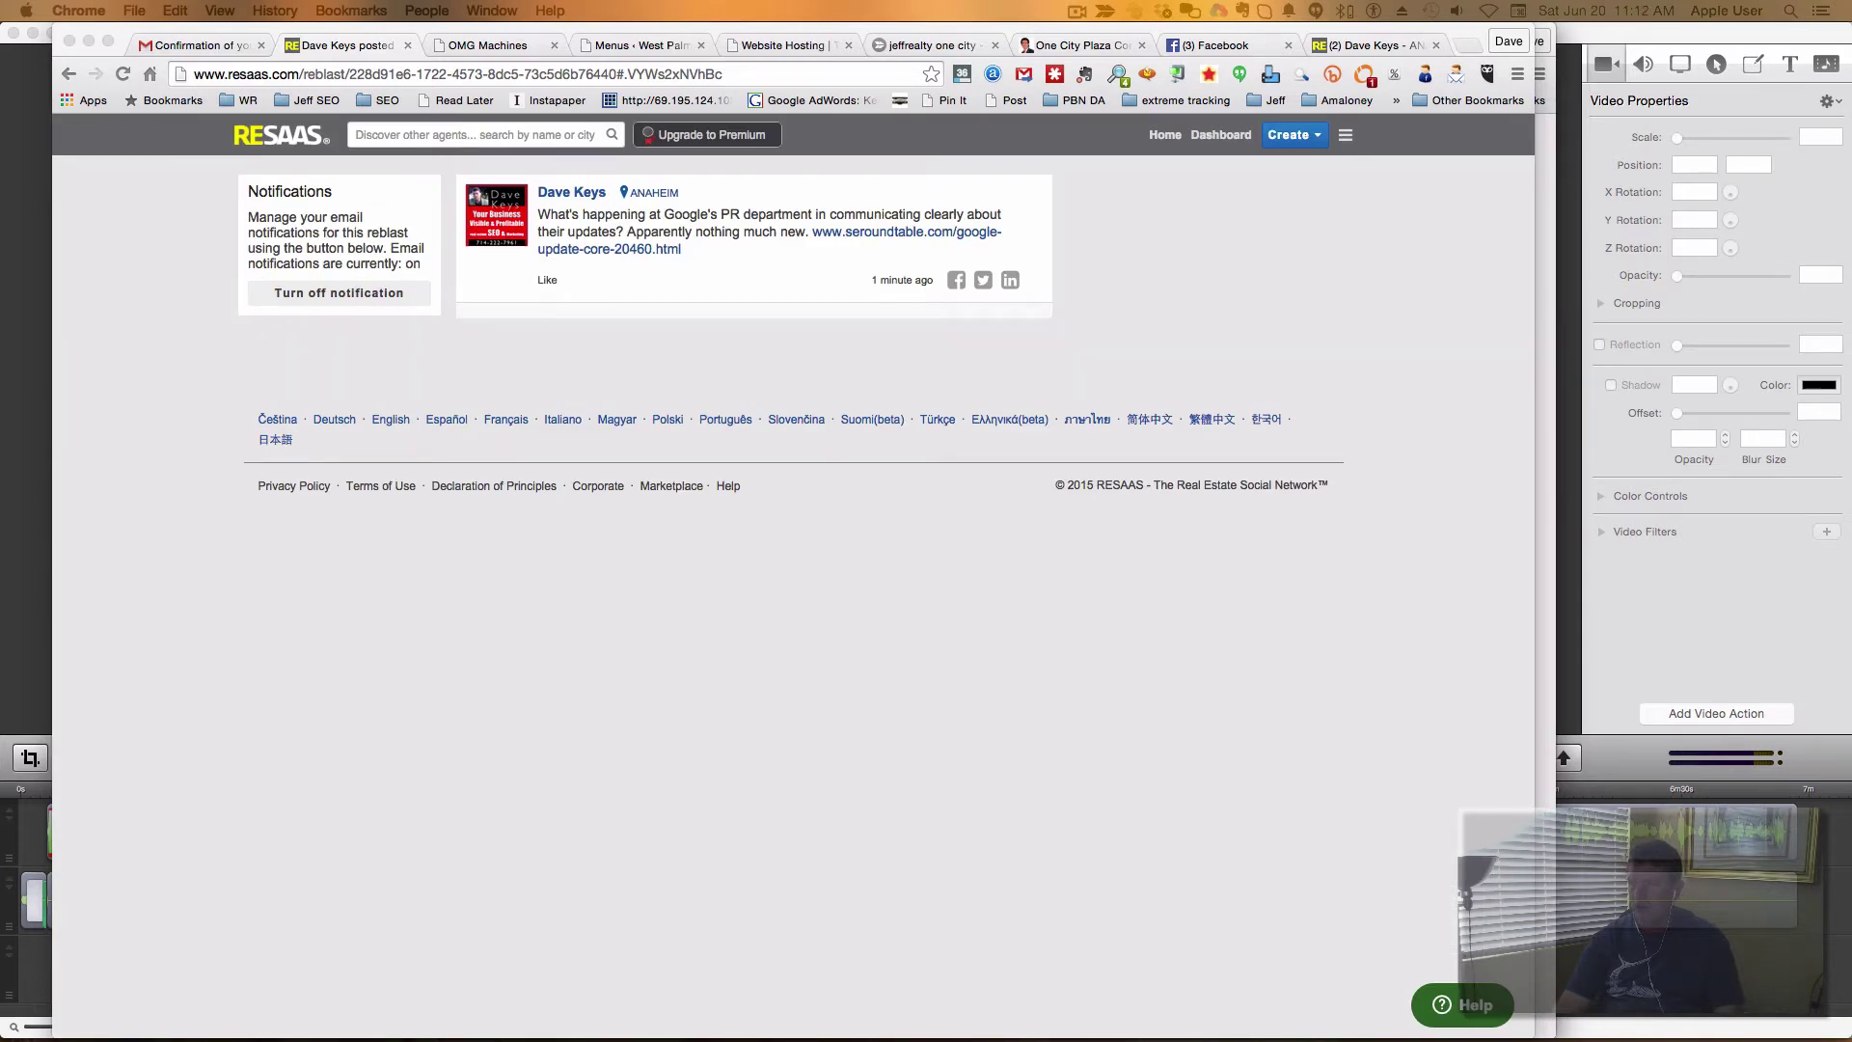
drag(1851, 179, 1243, 178)
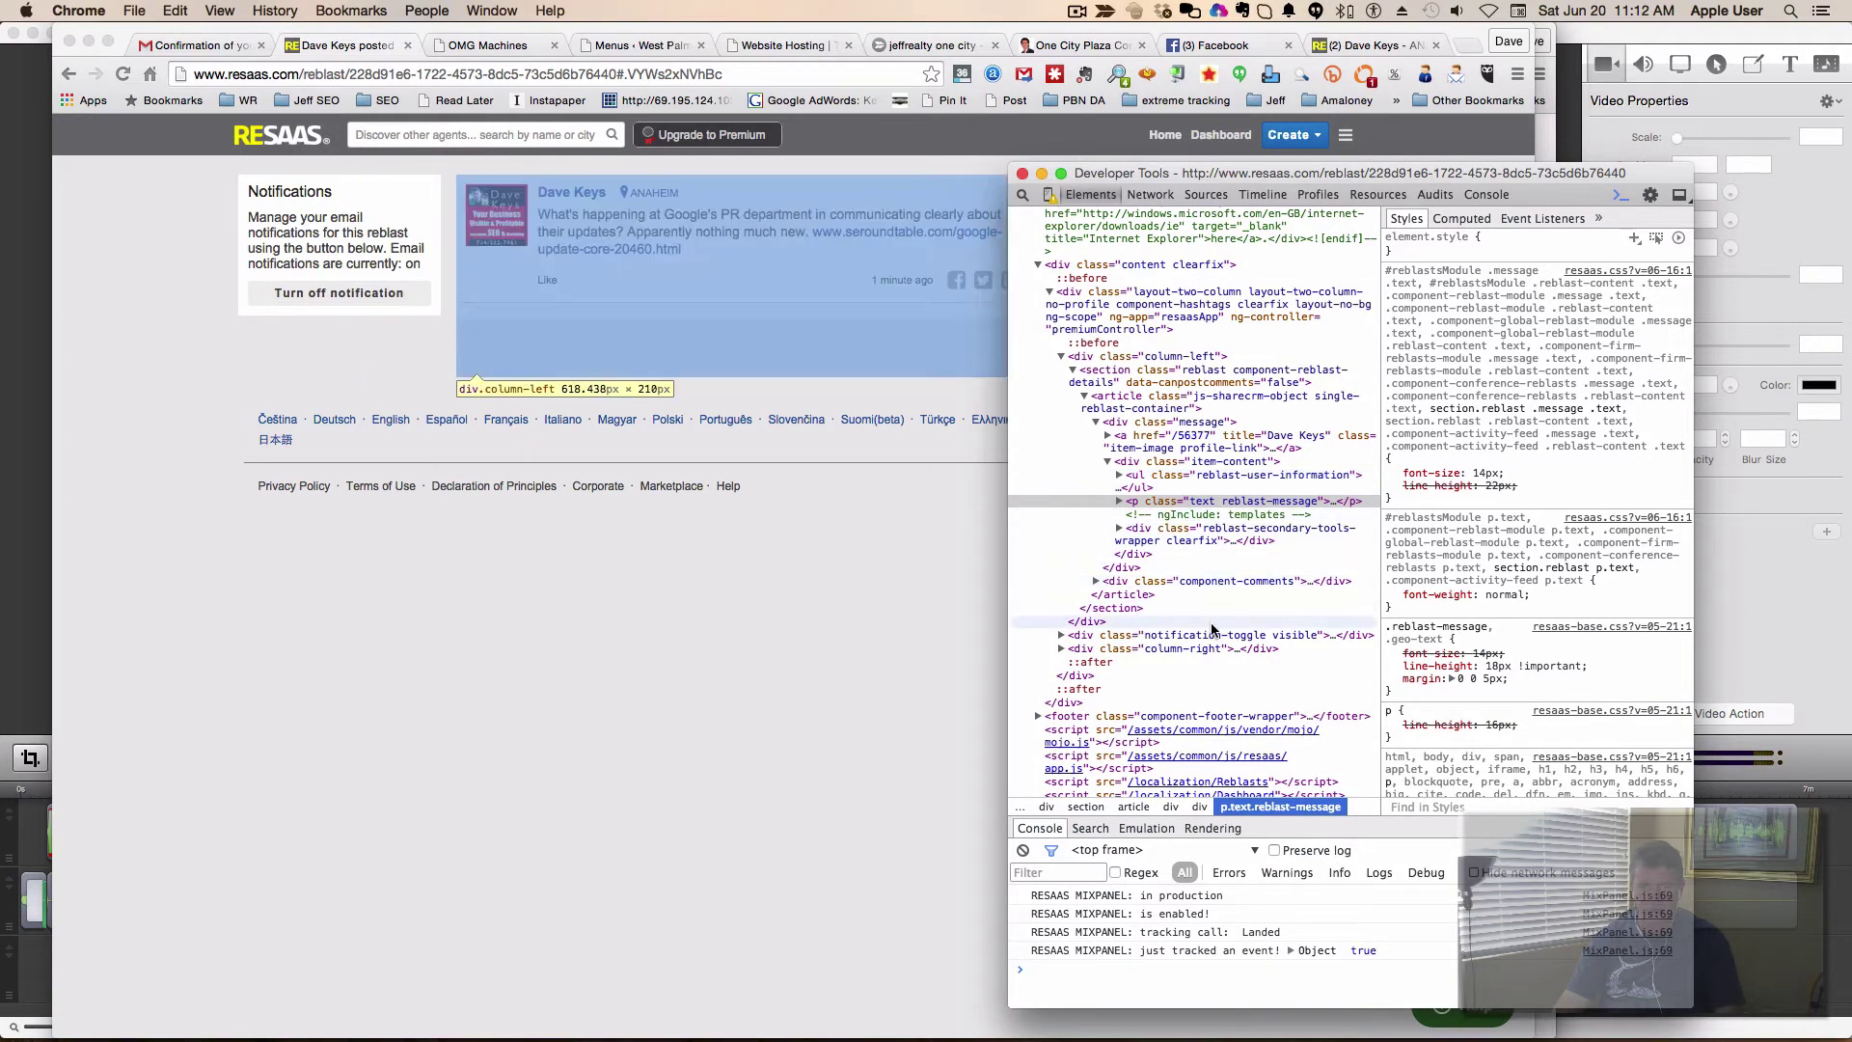
click(1118, 501)
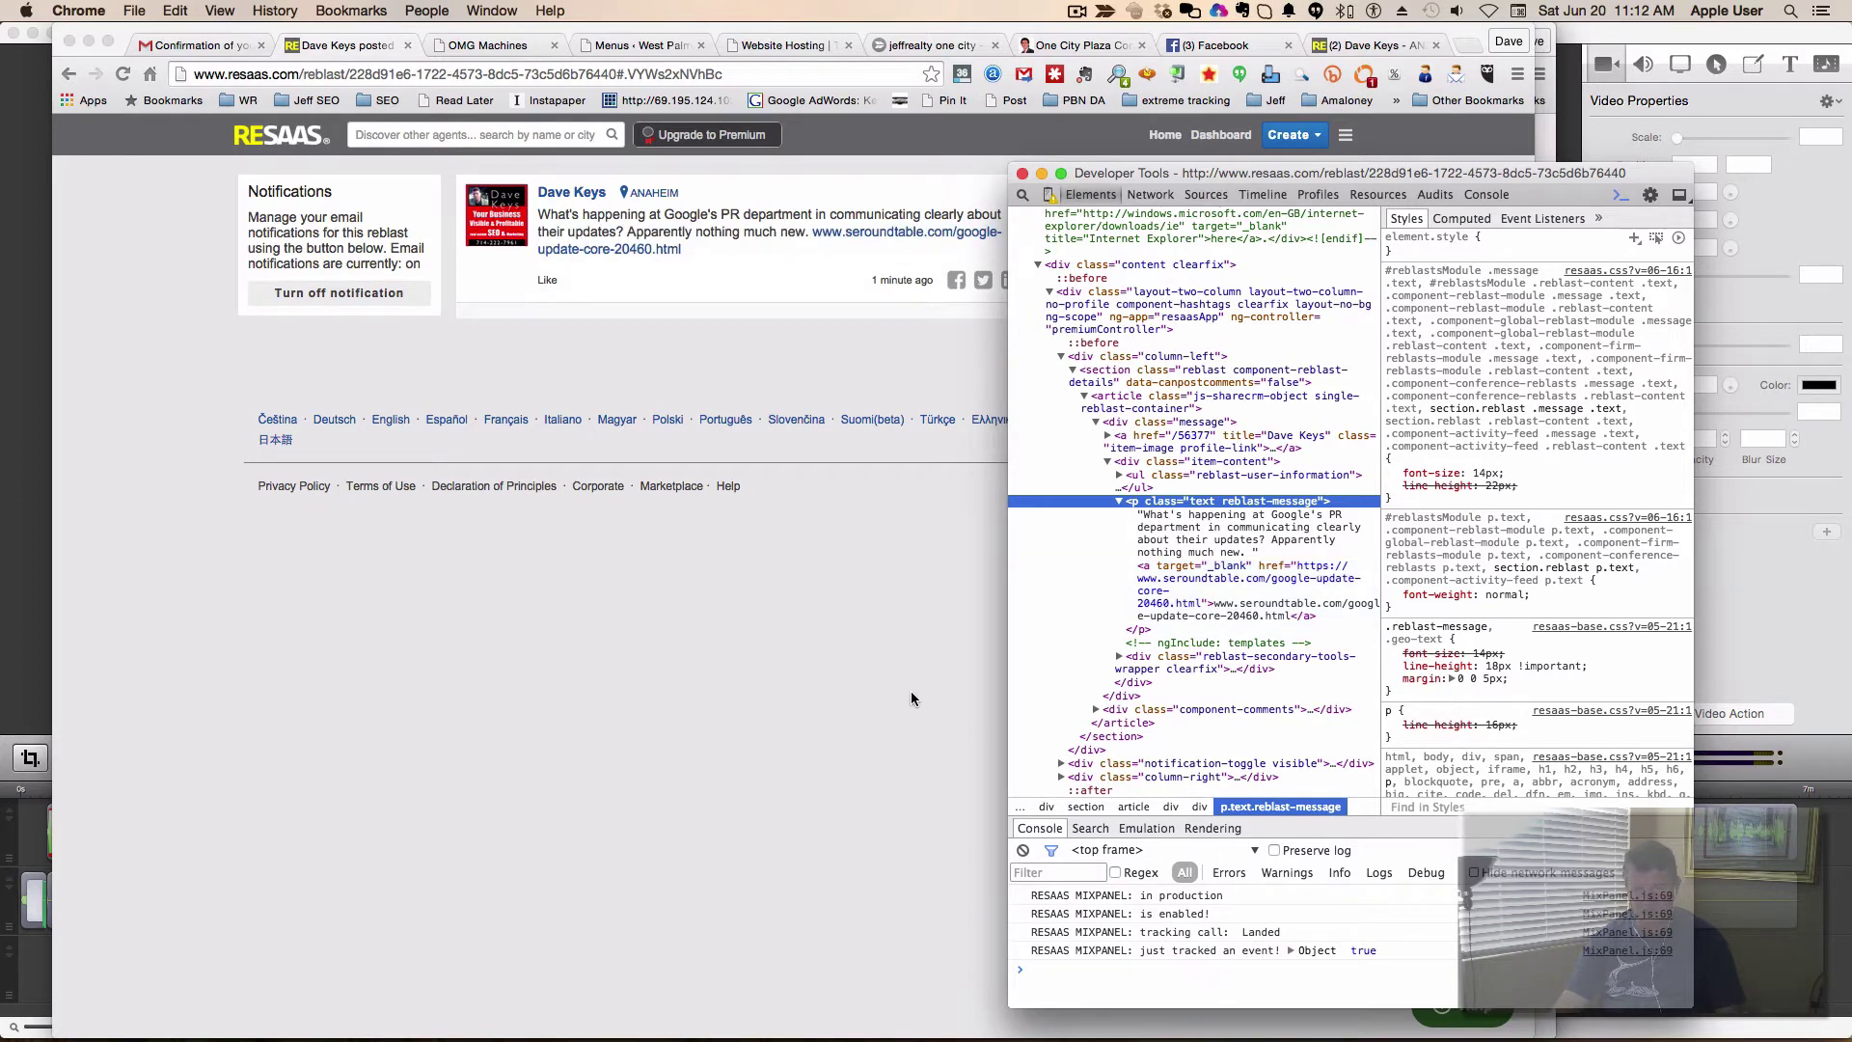
click(1023, 174)
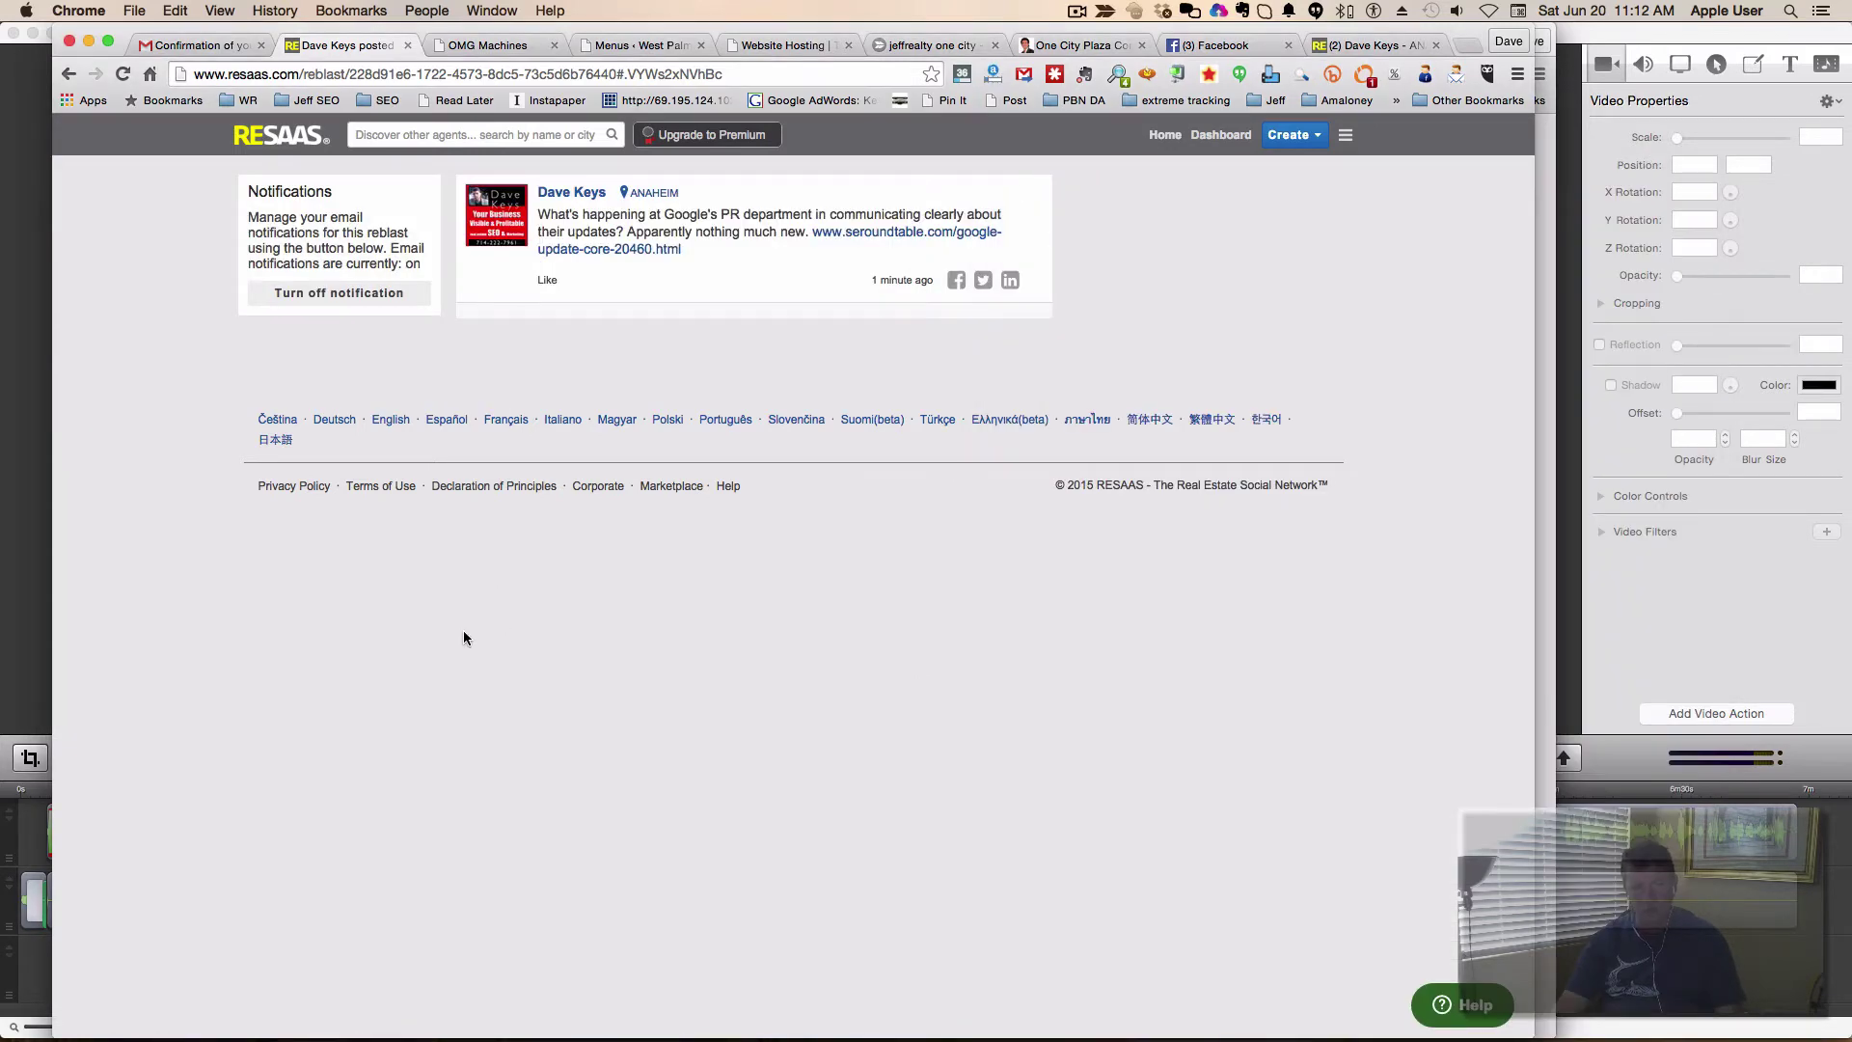
click(762, 75)
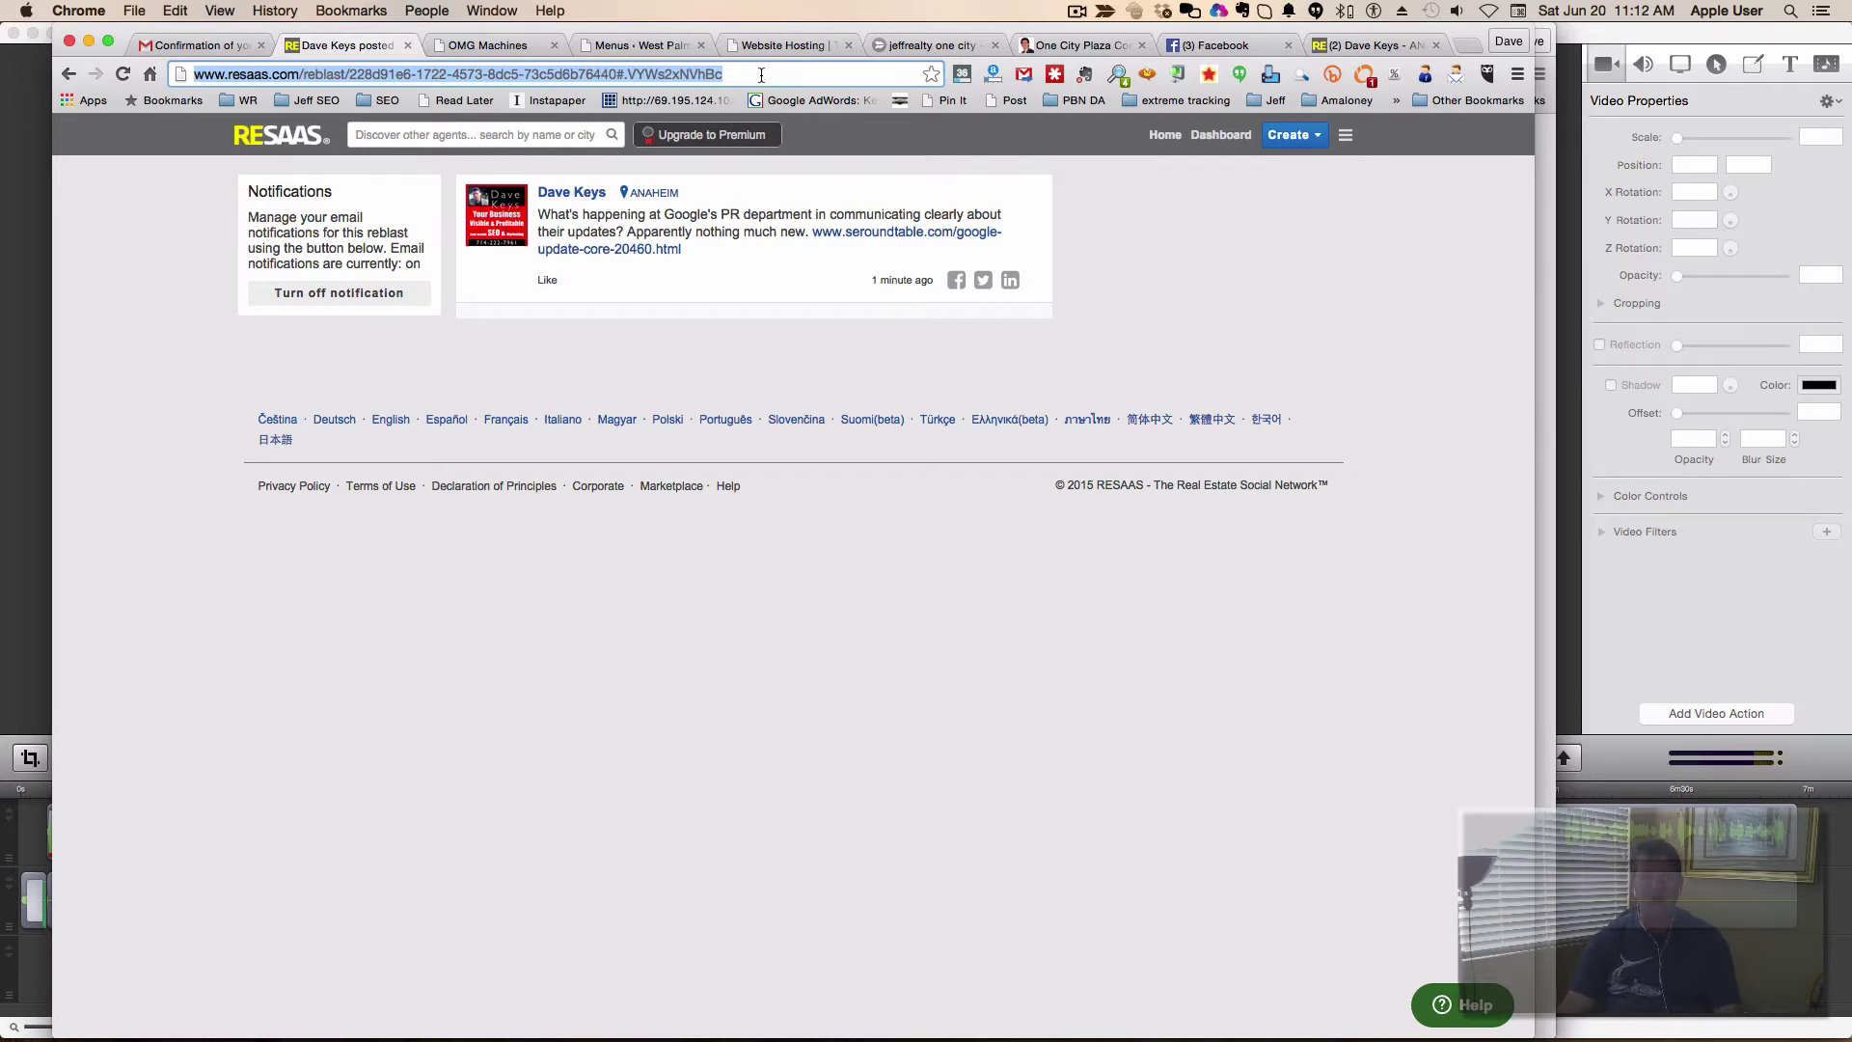
click(350, 74)
key(shift+End)
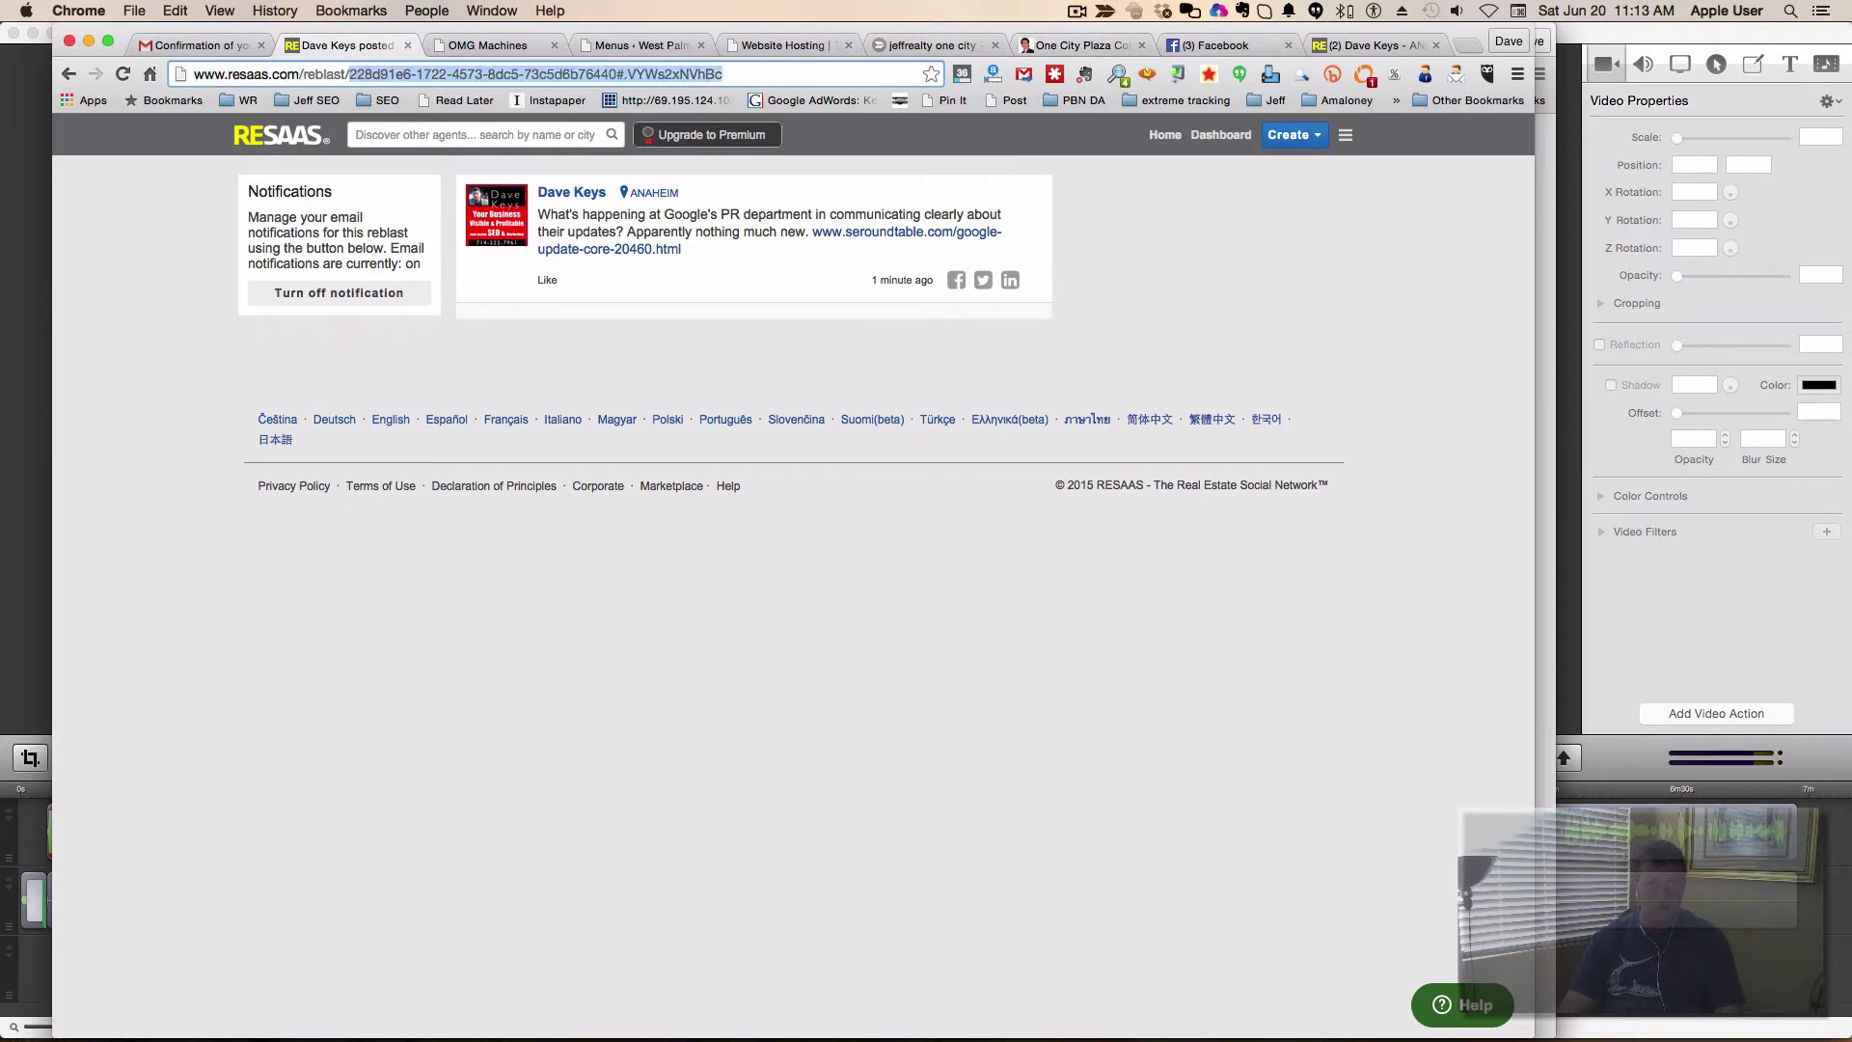
key(BackSpace)
text(site:)
key(Return)
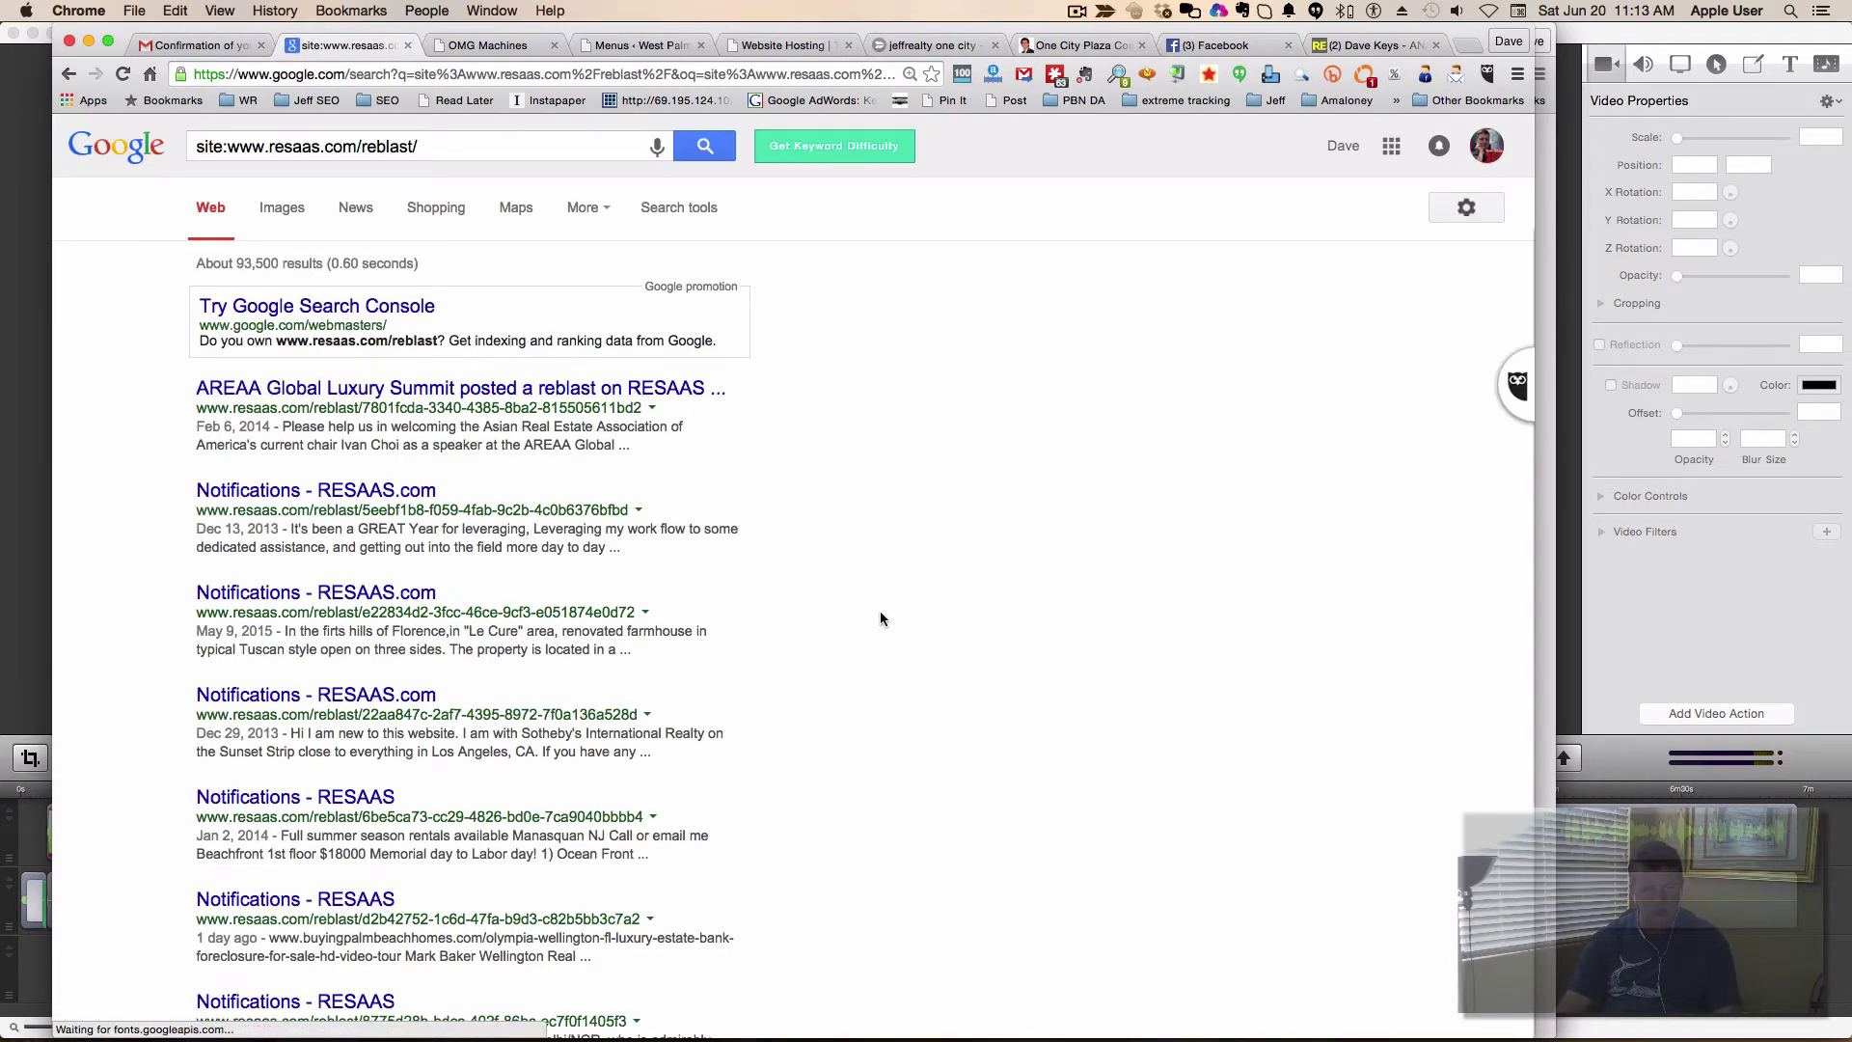
scroll(875, 615, down, 10)
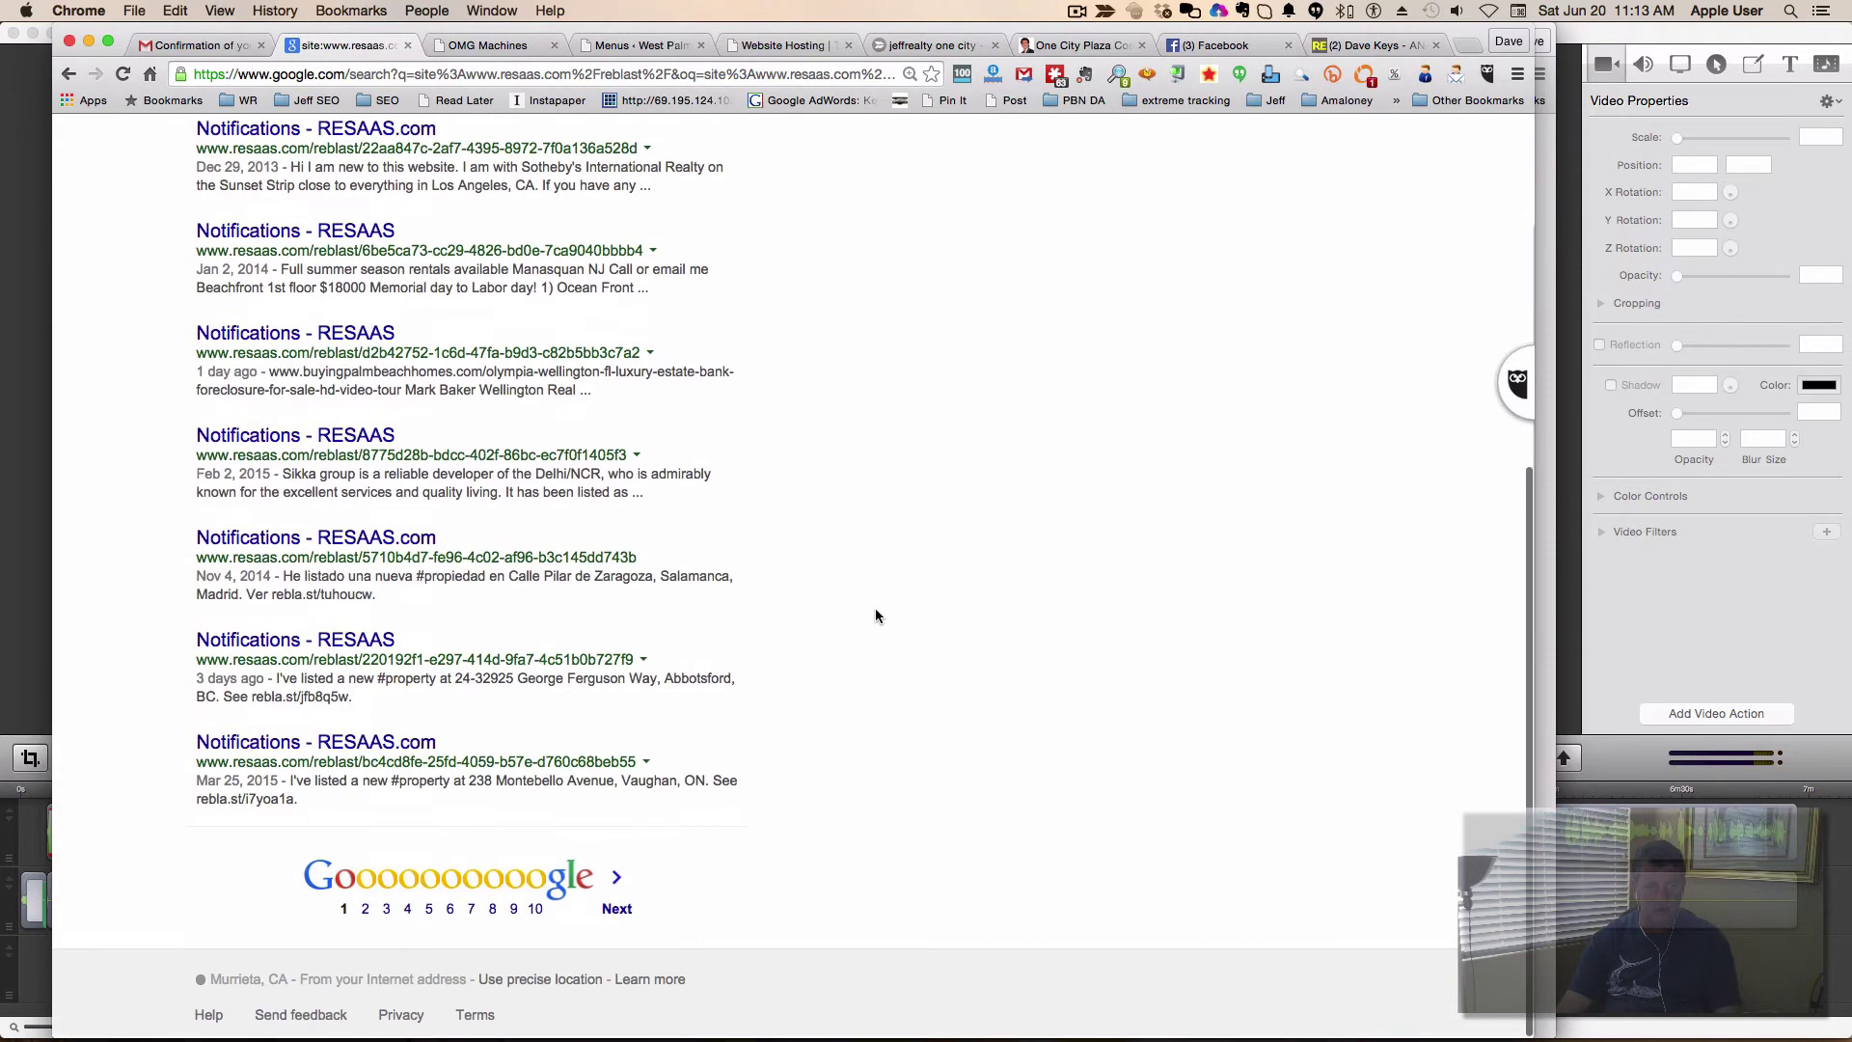
Look through the indexed RESAAS reblast results on Google and page forward to the third results page.
scroll(858, 614, up, 10)
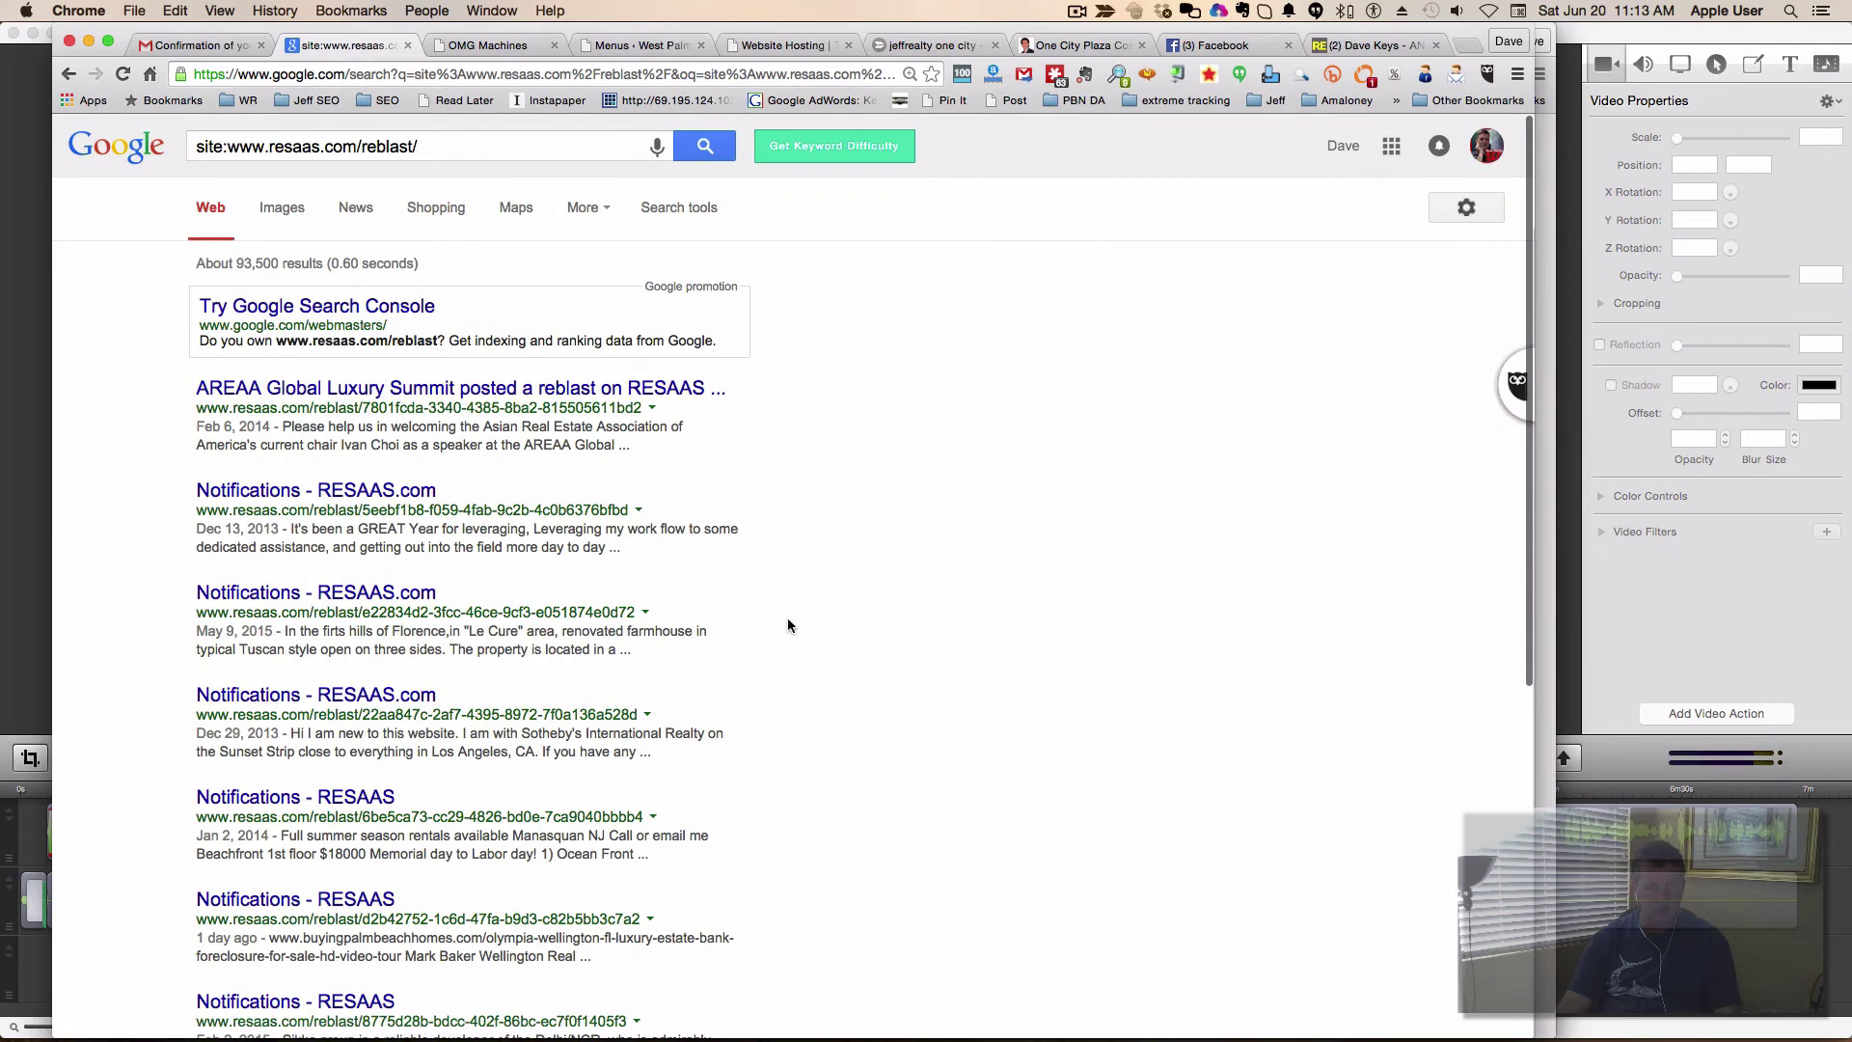
scroll(801, 619, down, 10)
scroll(810, 616, up, 1)
click(590, 872)
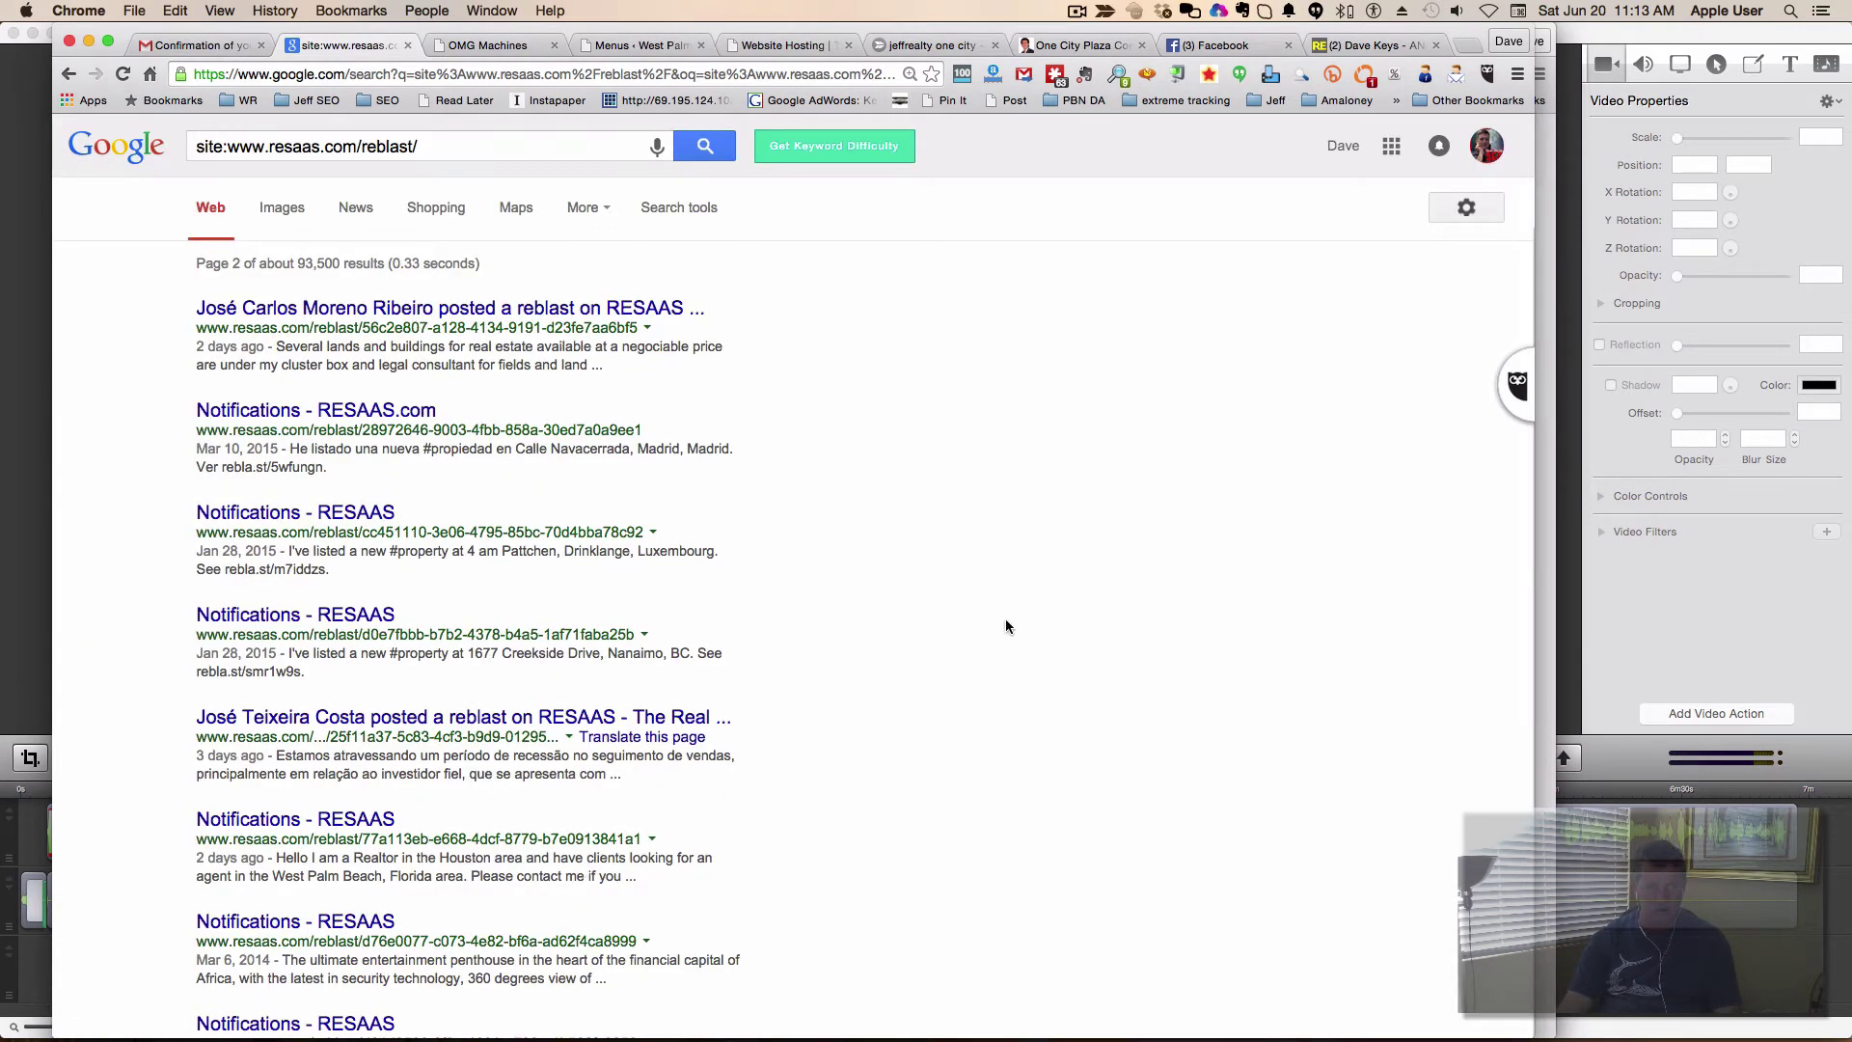
scroll(949, 524, down, 5)
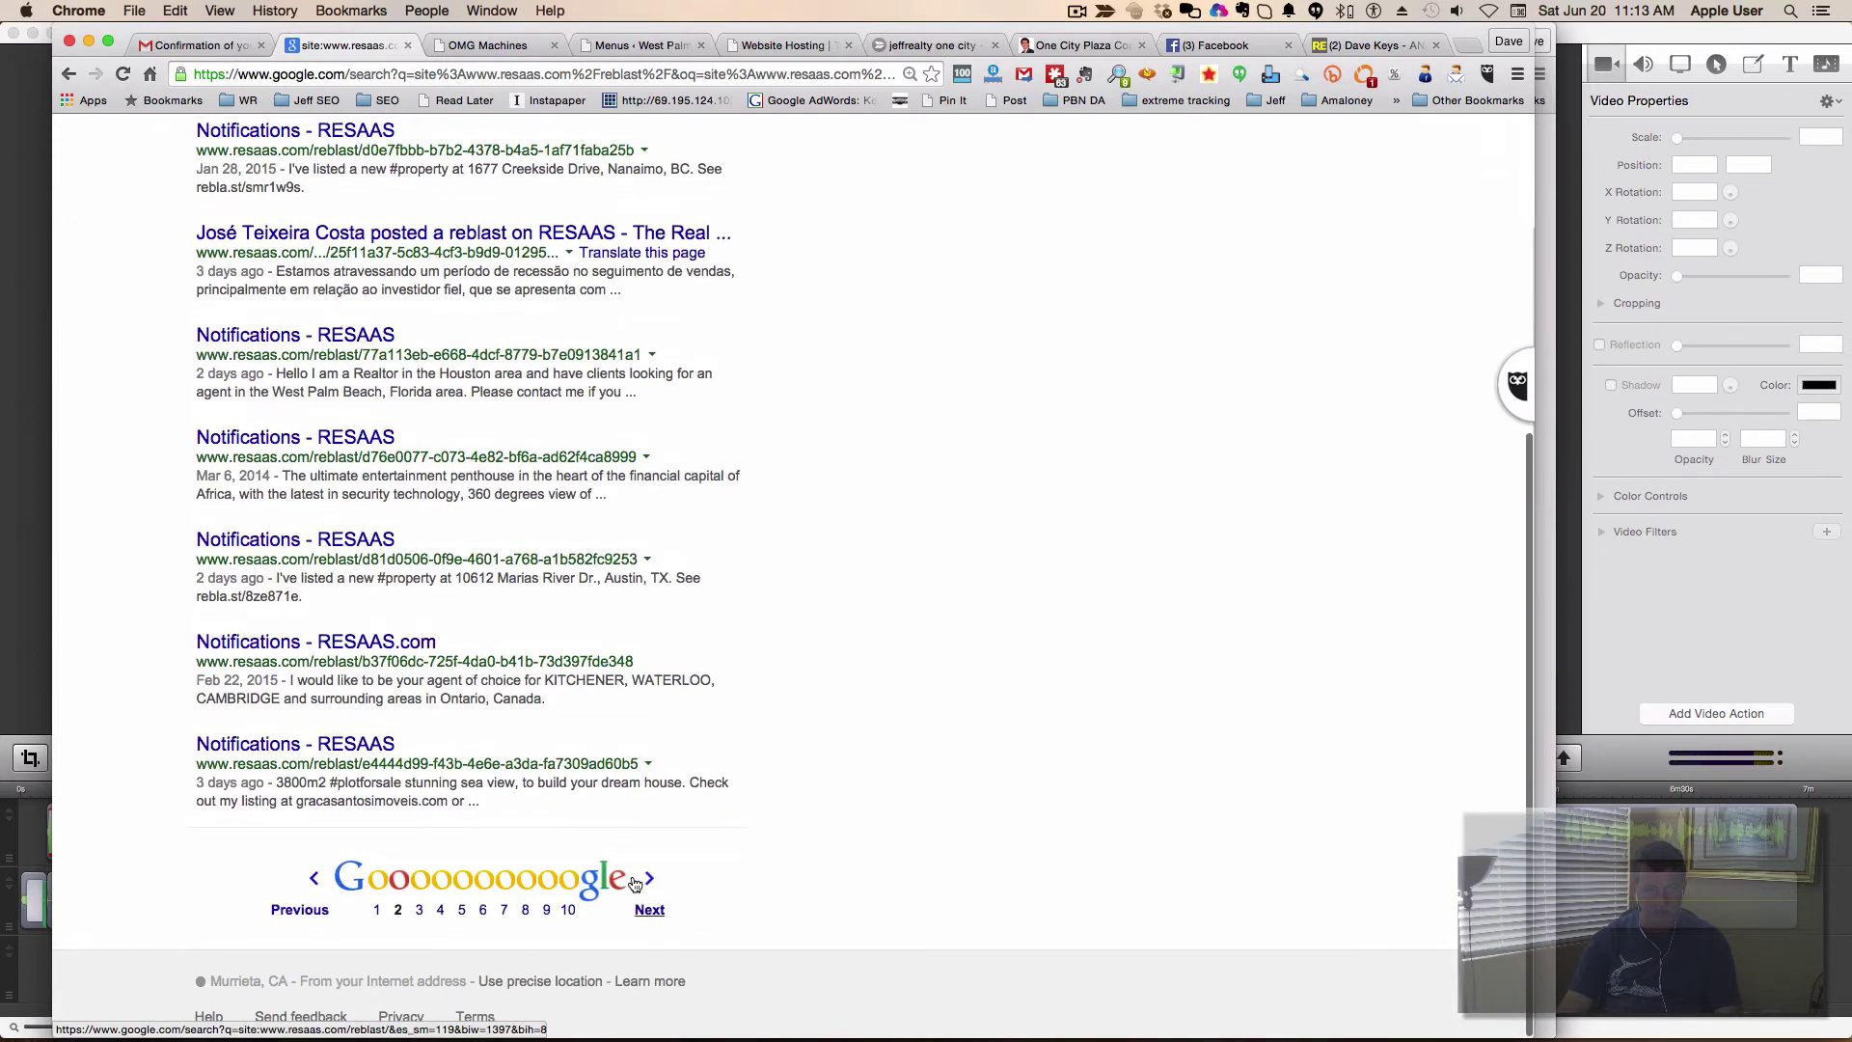
click(634, 880)
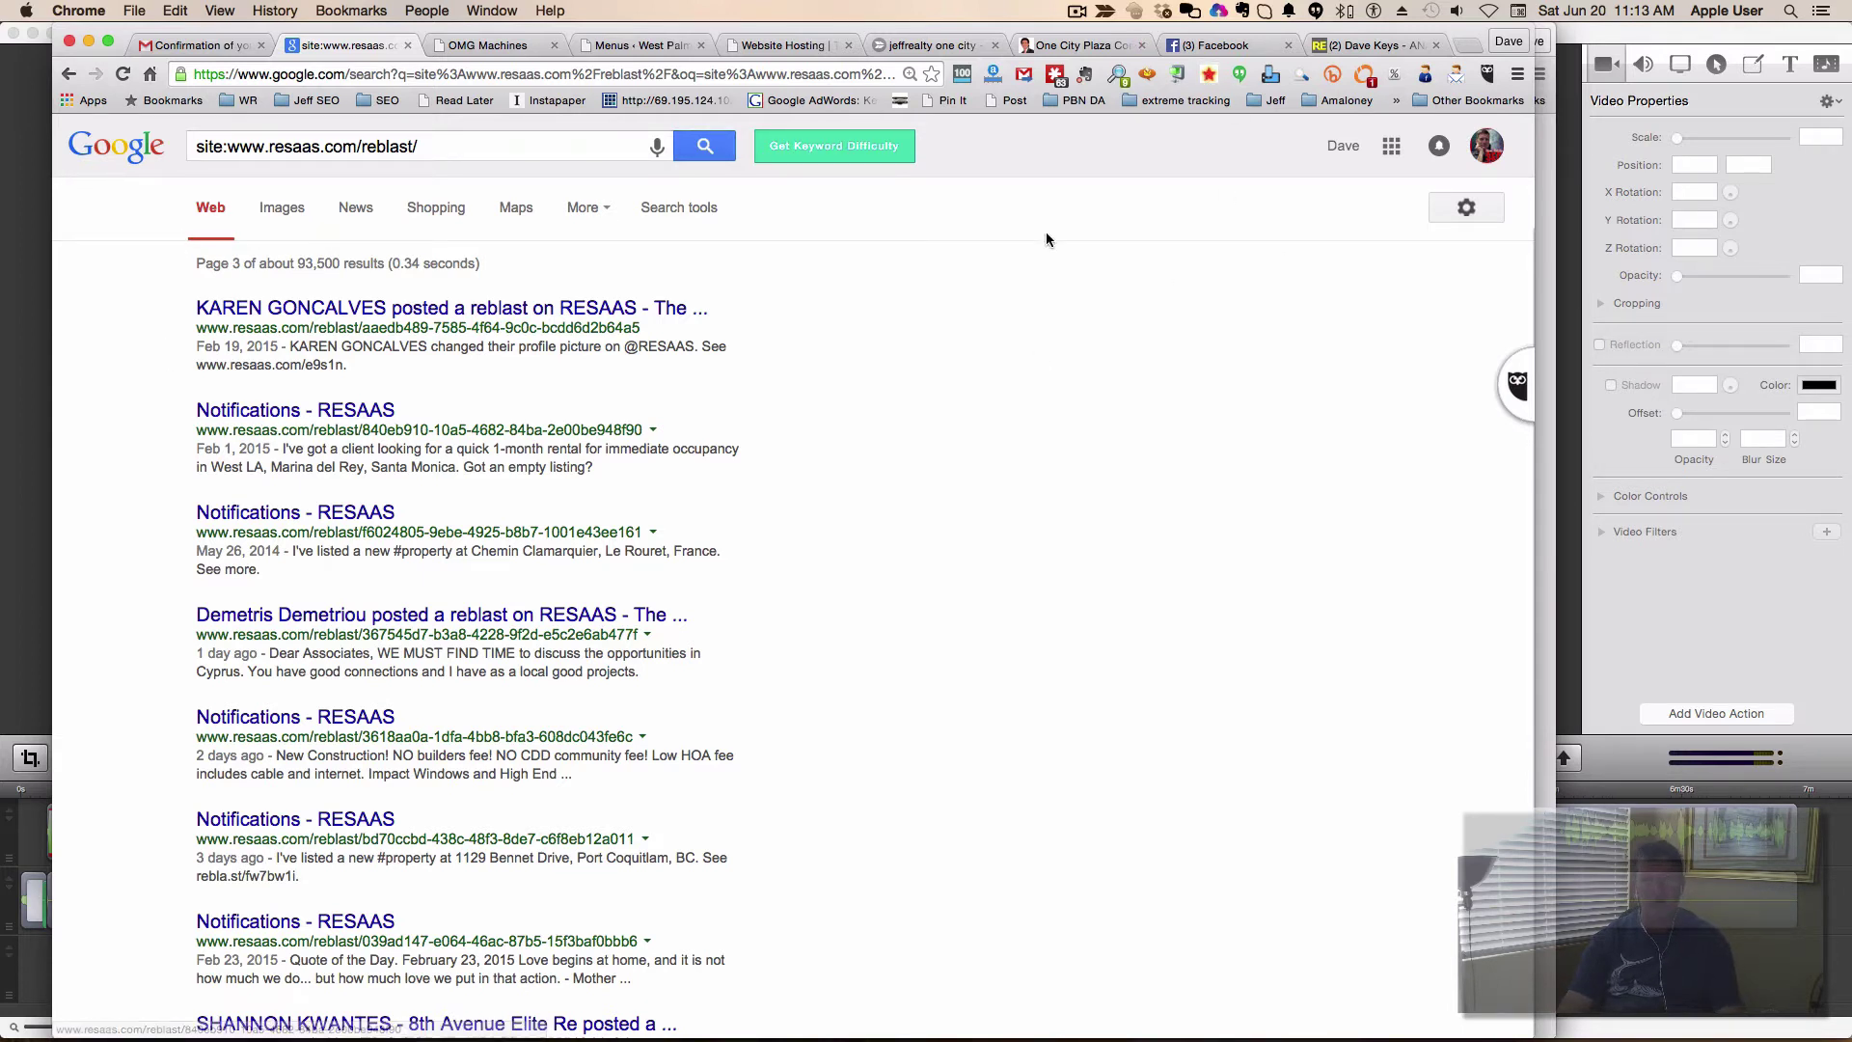
click(1381, 46)
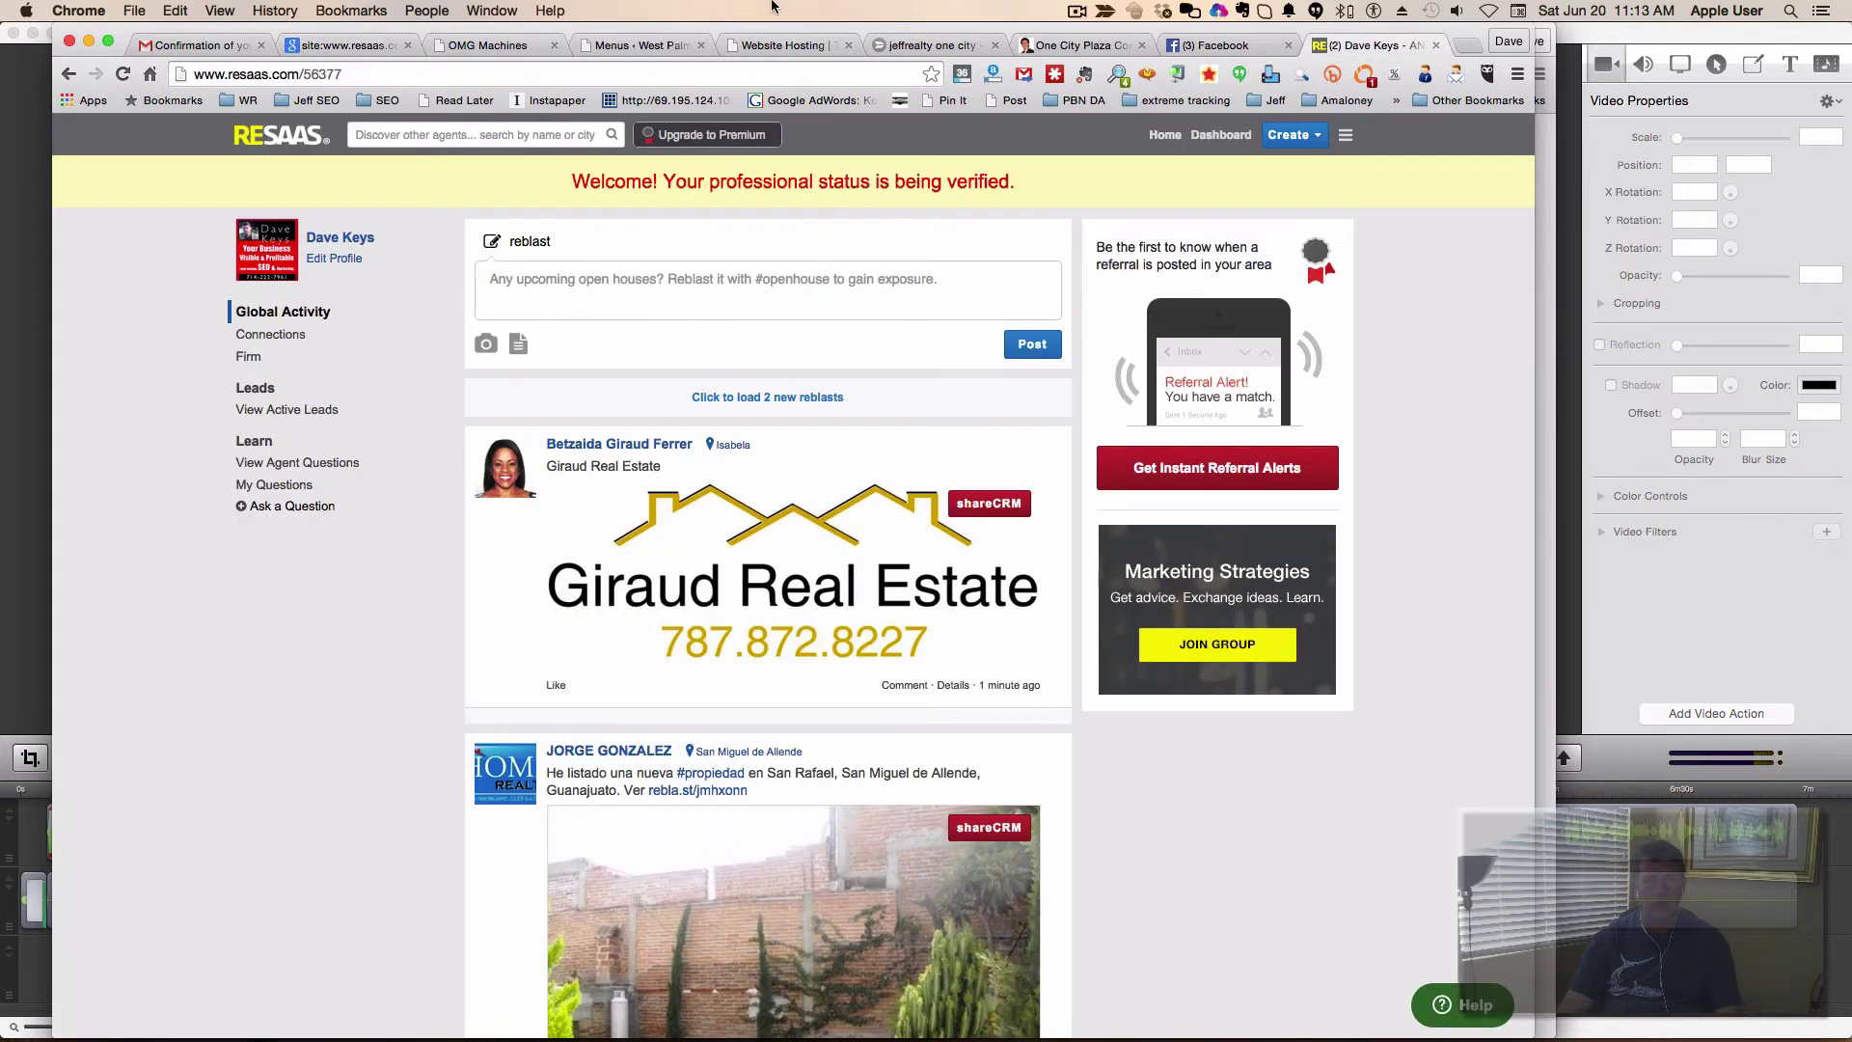
key(Return)
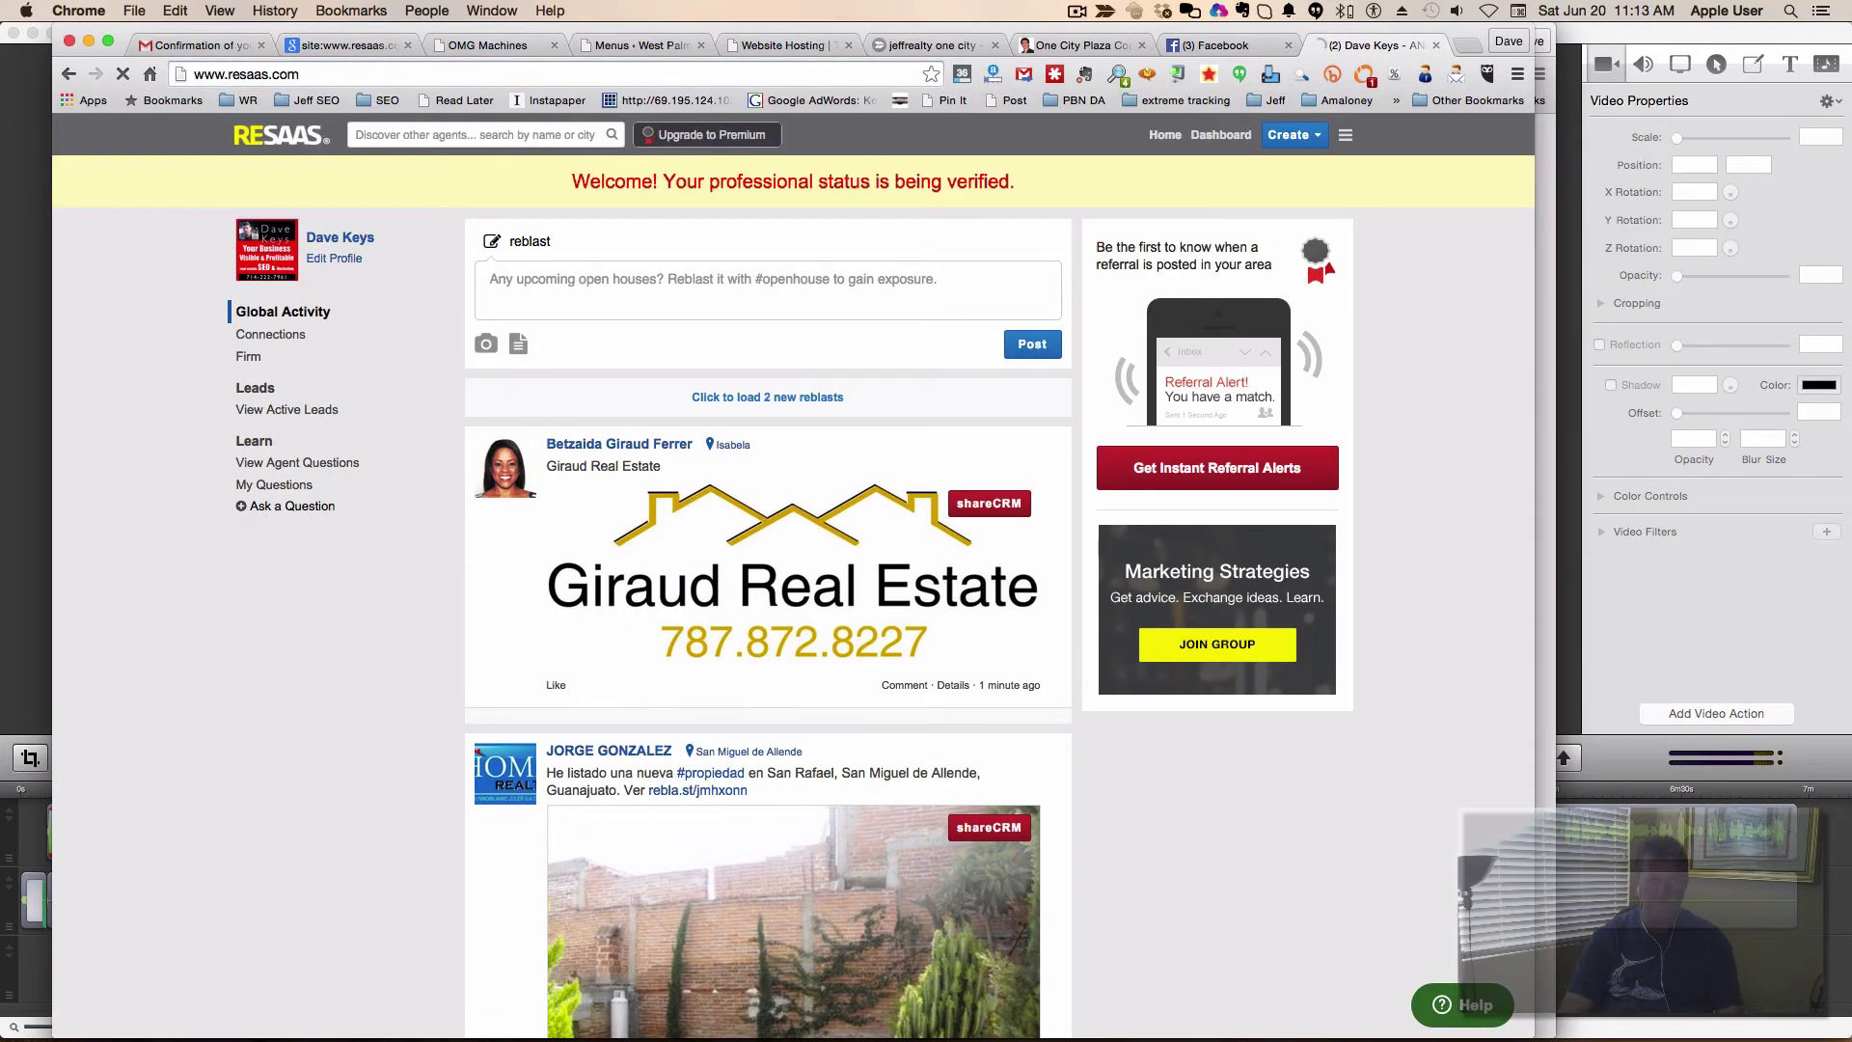
click(1209, 75)
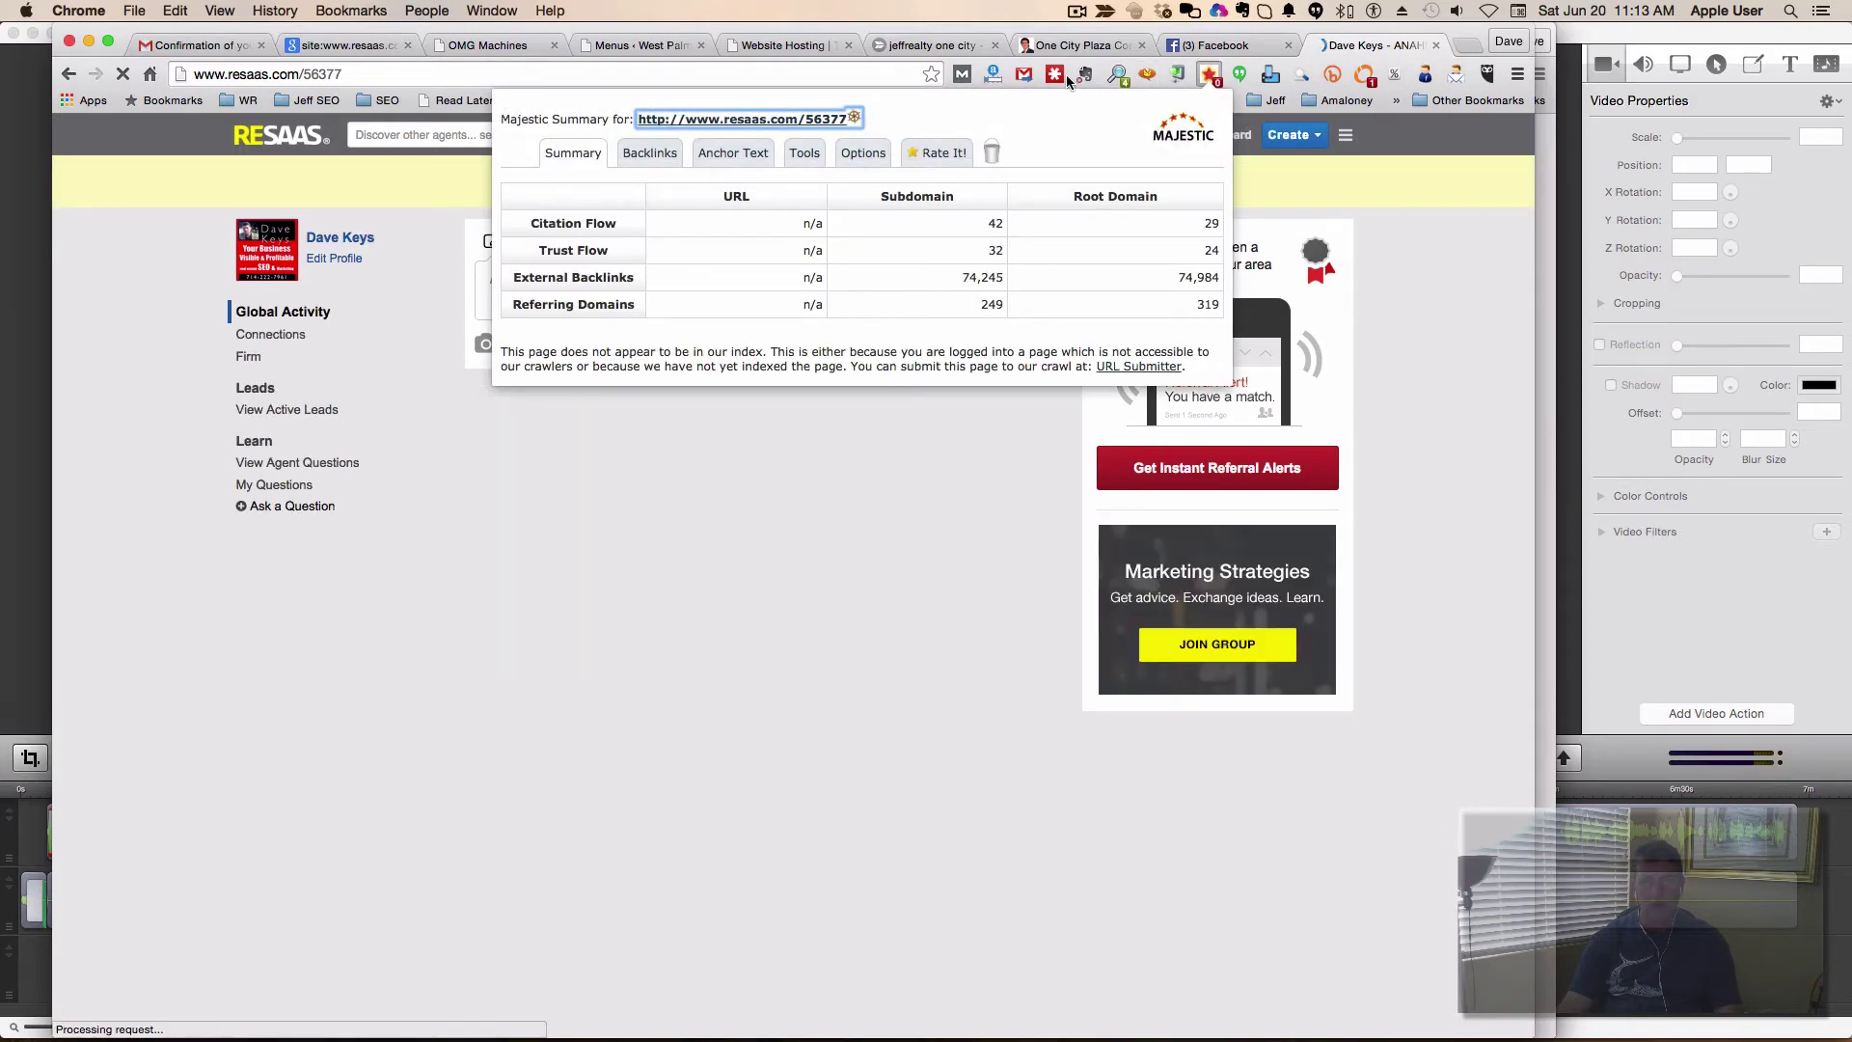
click(964, 75)
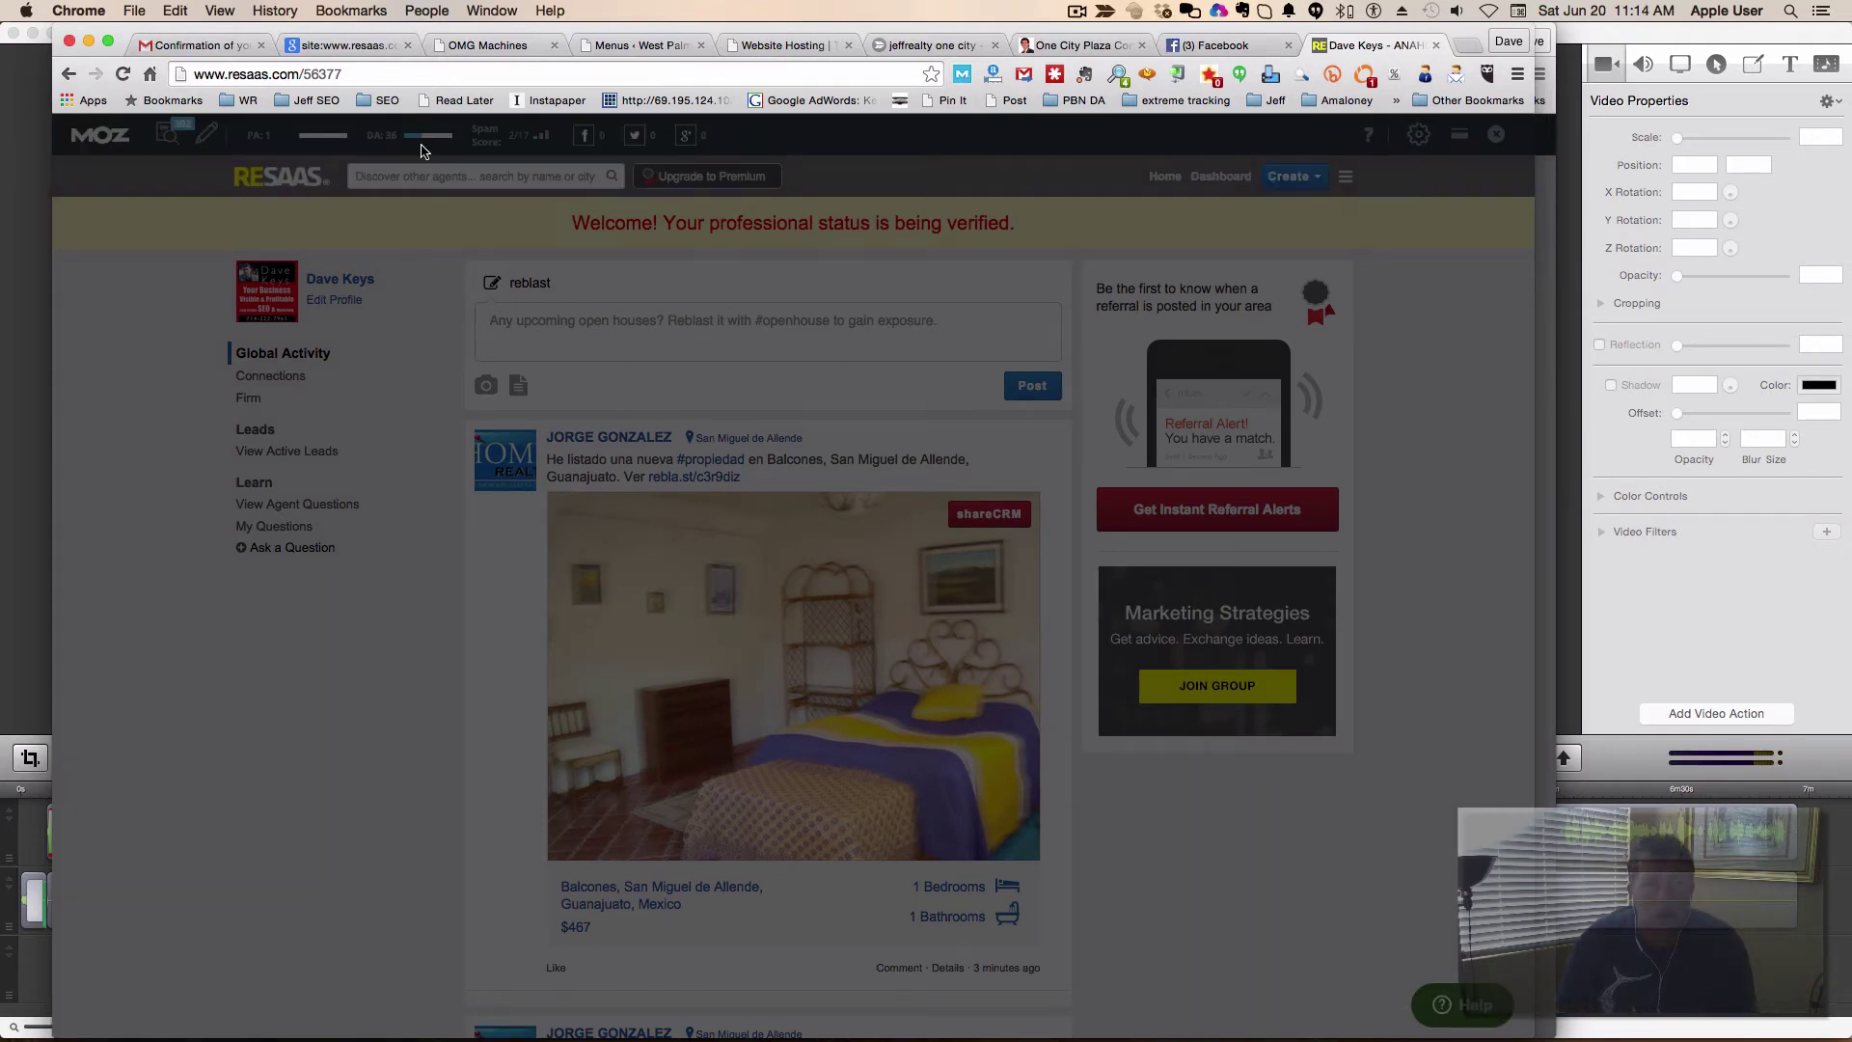
click(208, 449)
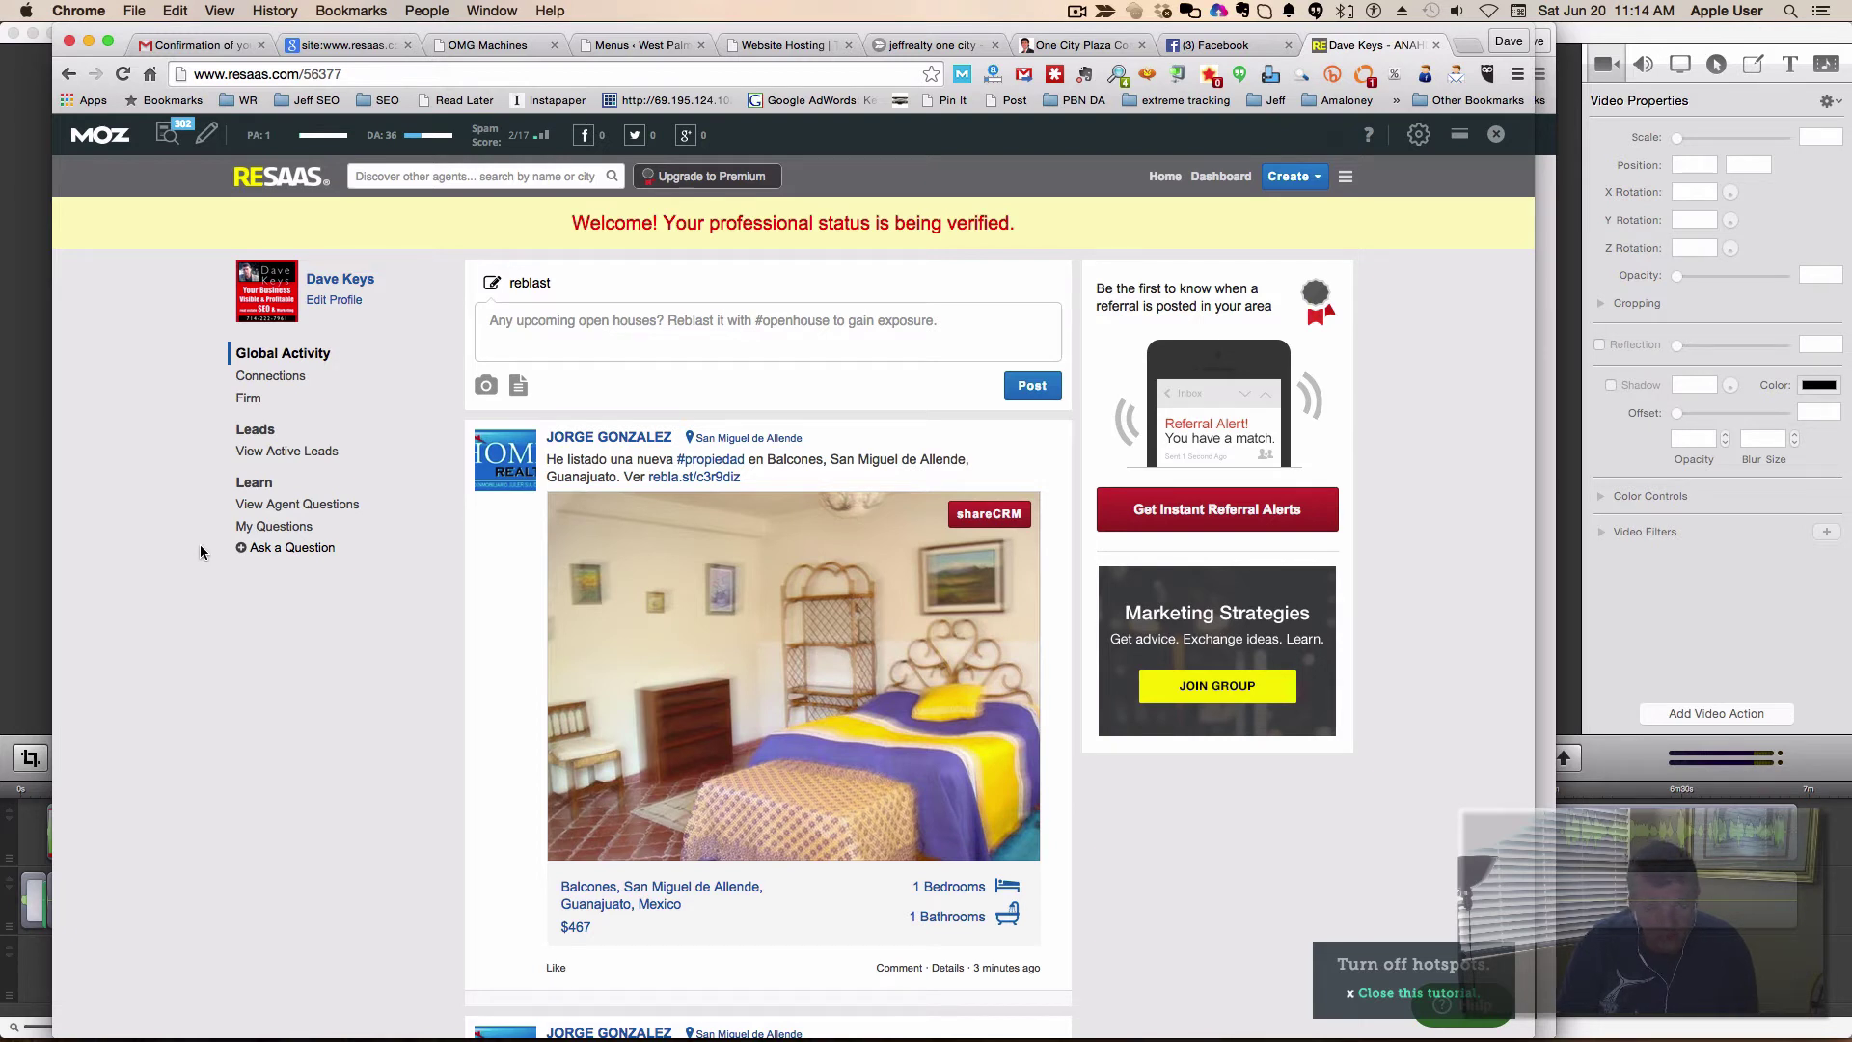
click(1209, 76)
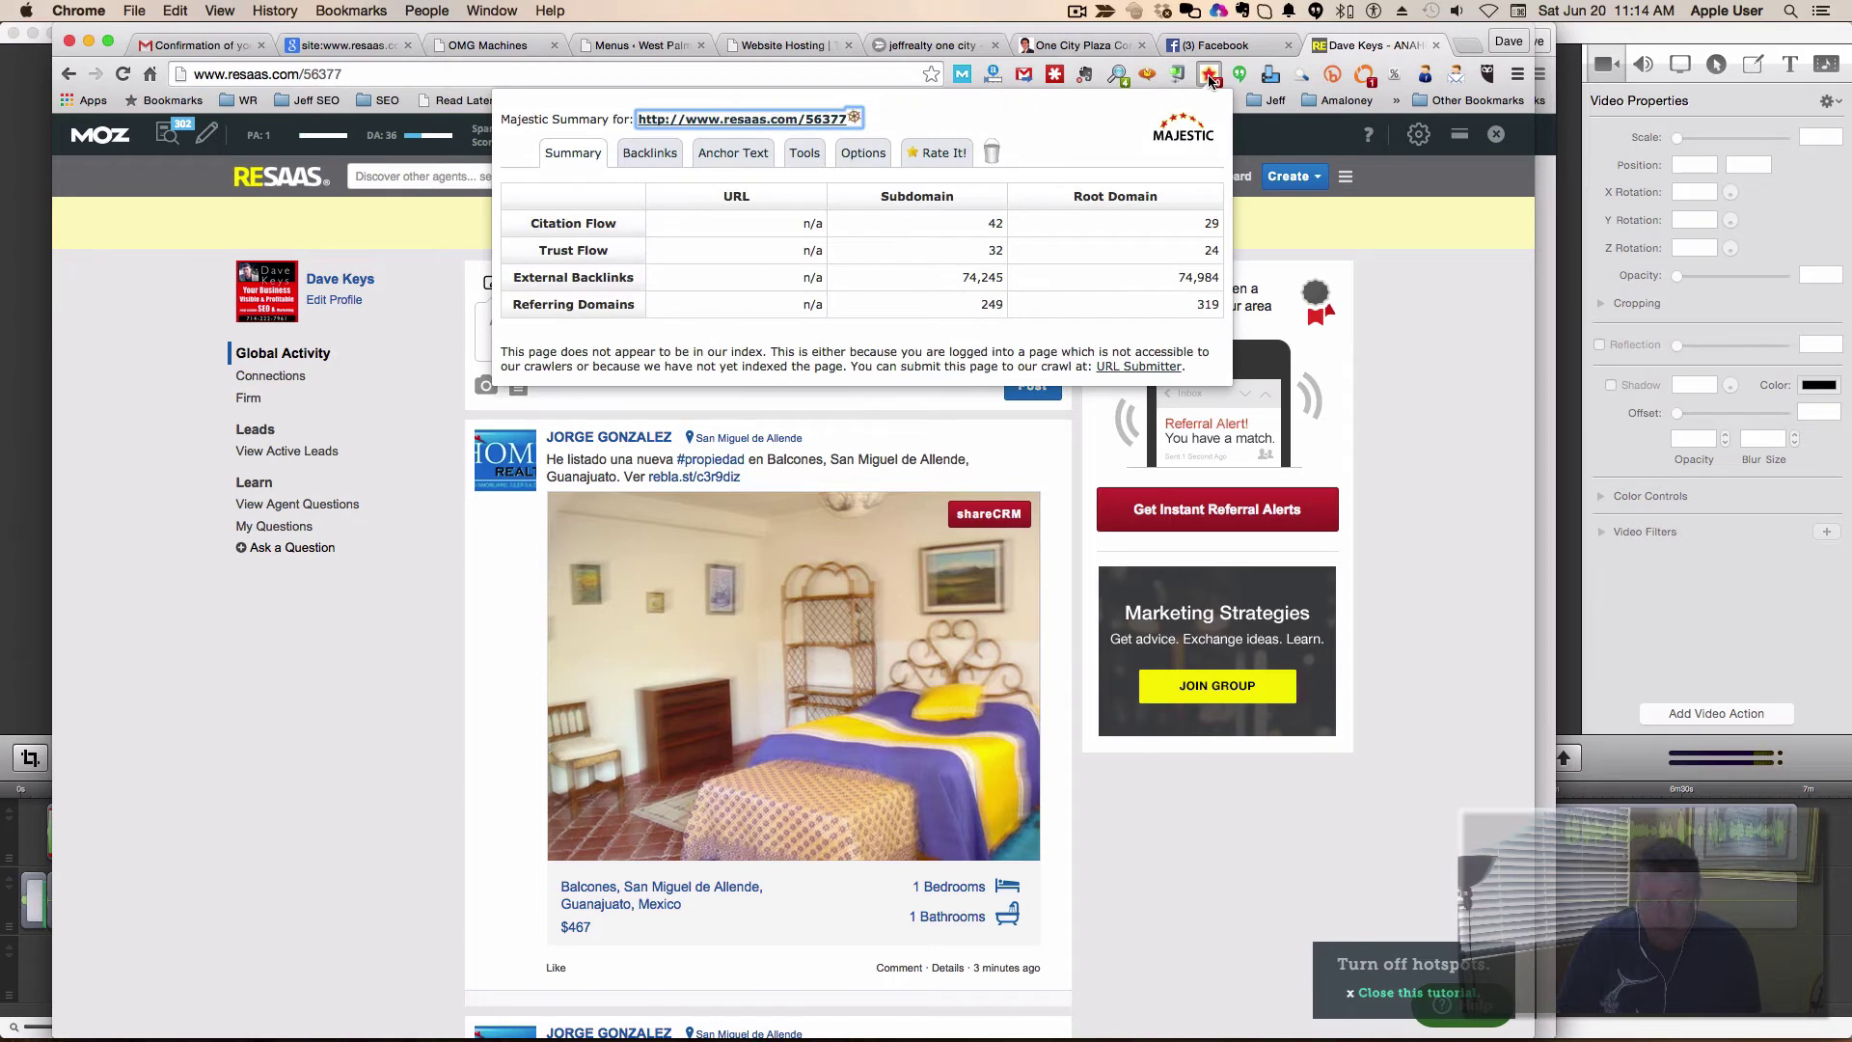
click(368, 73)
key(BackSpace)
key(BackSpace)
key(BackSpace)
key(BackSpace)
key(BackSpace)
key(BackSpace)
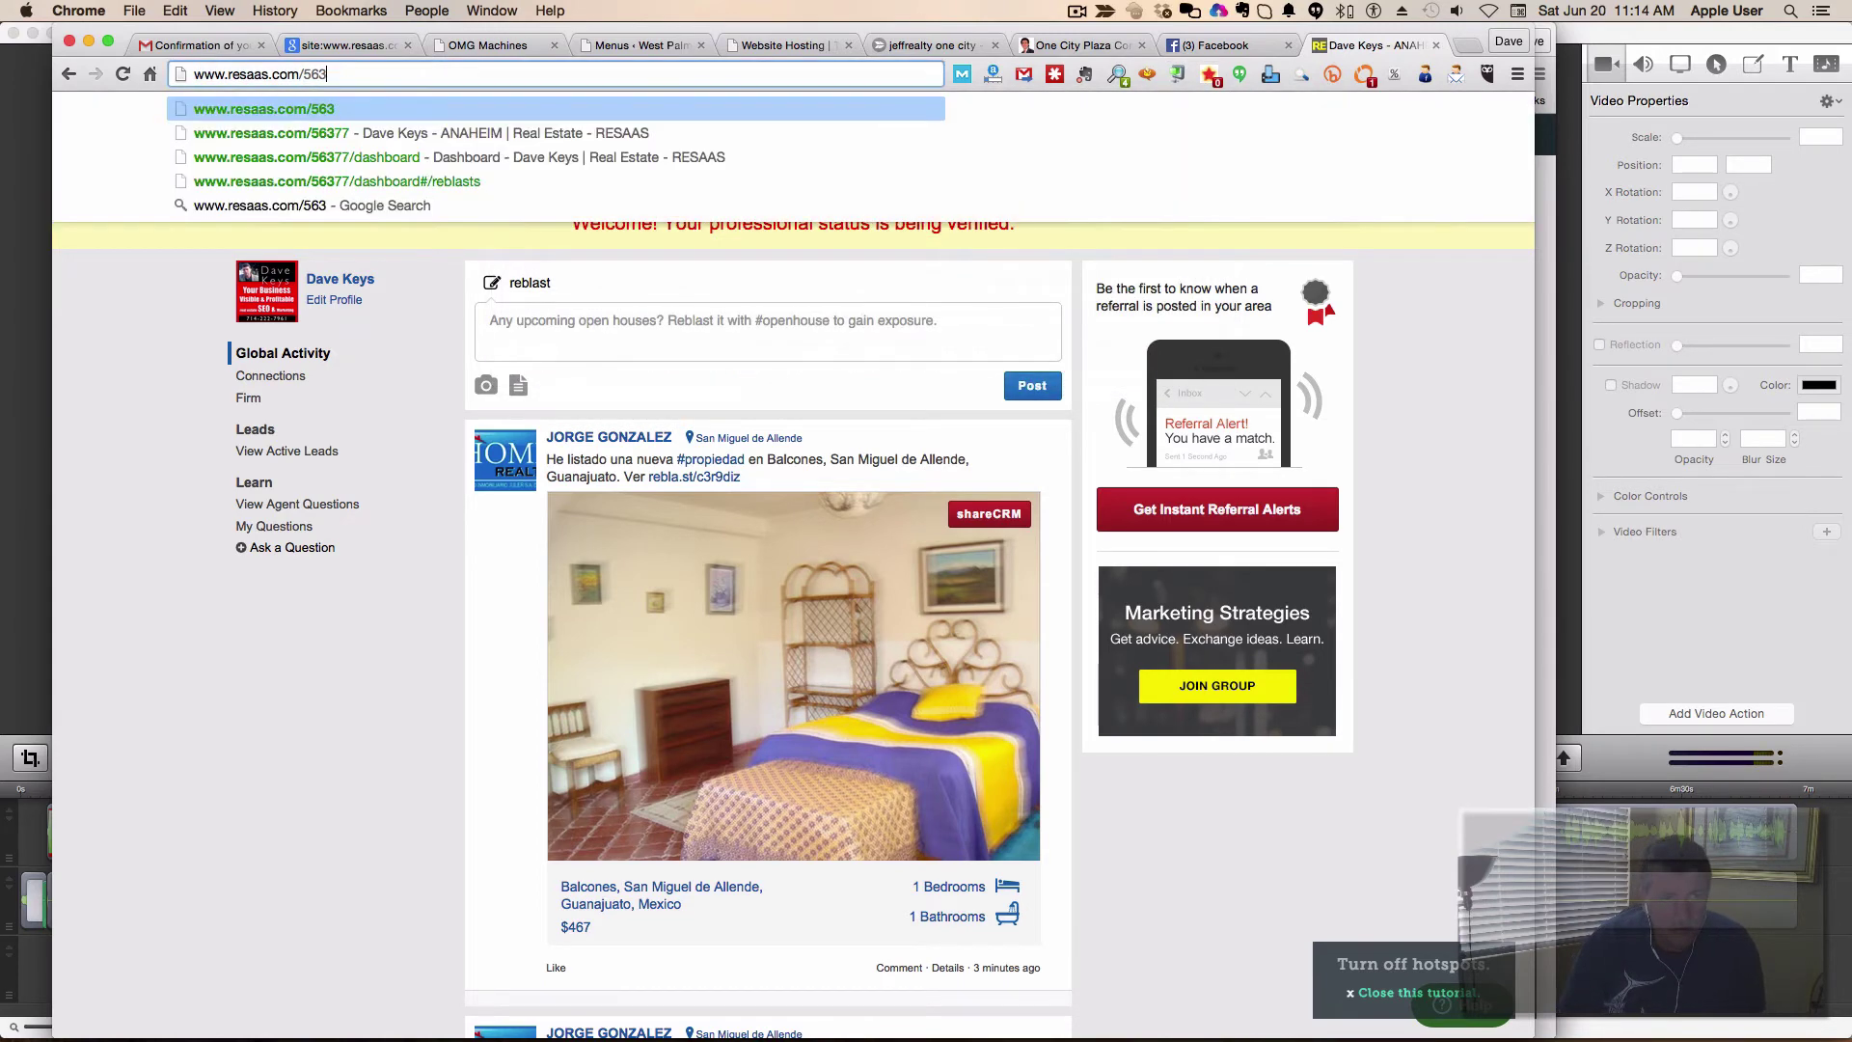
key(Return)
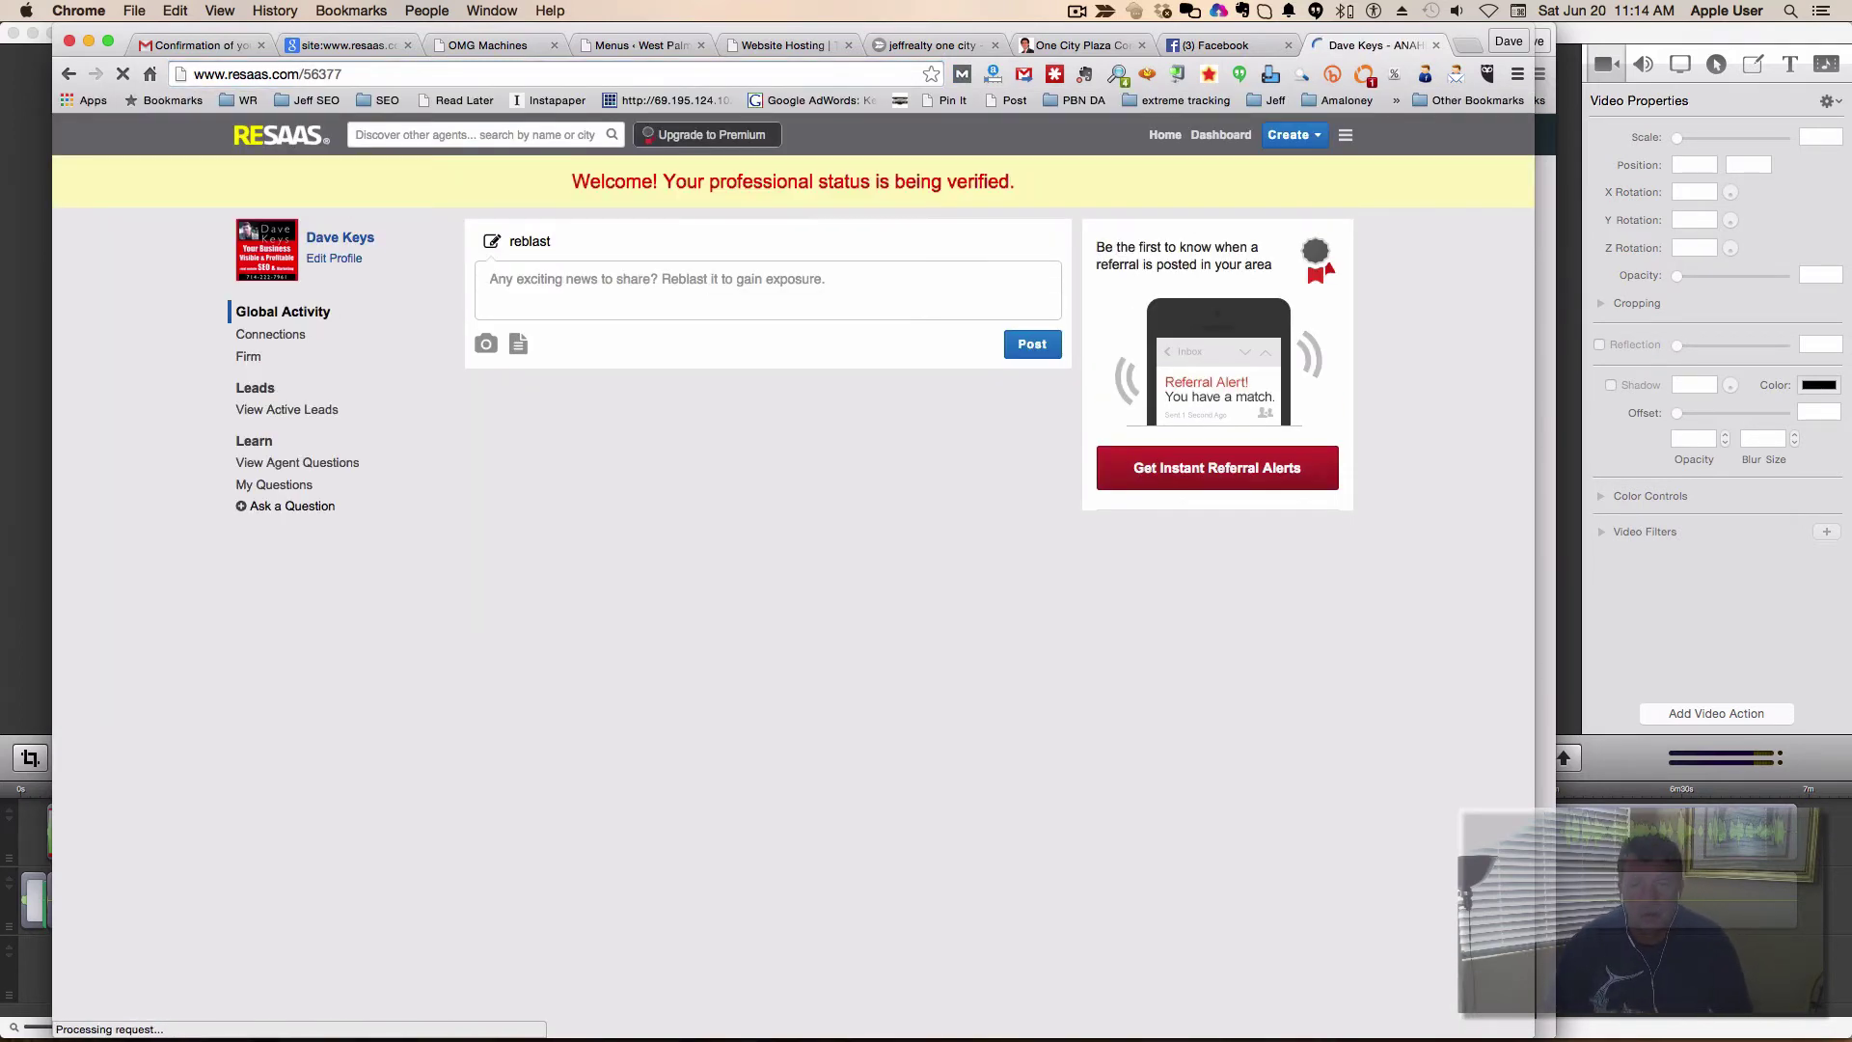
key(super+t)
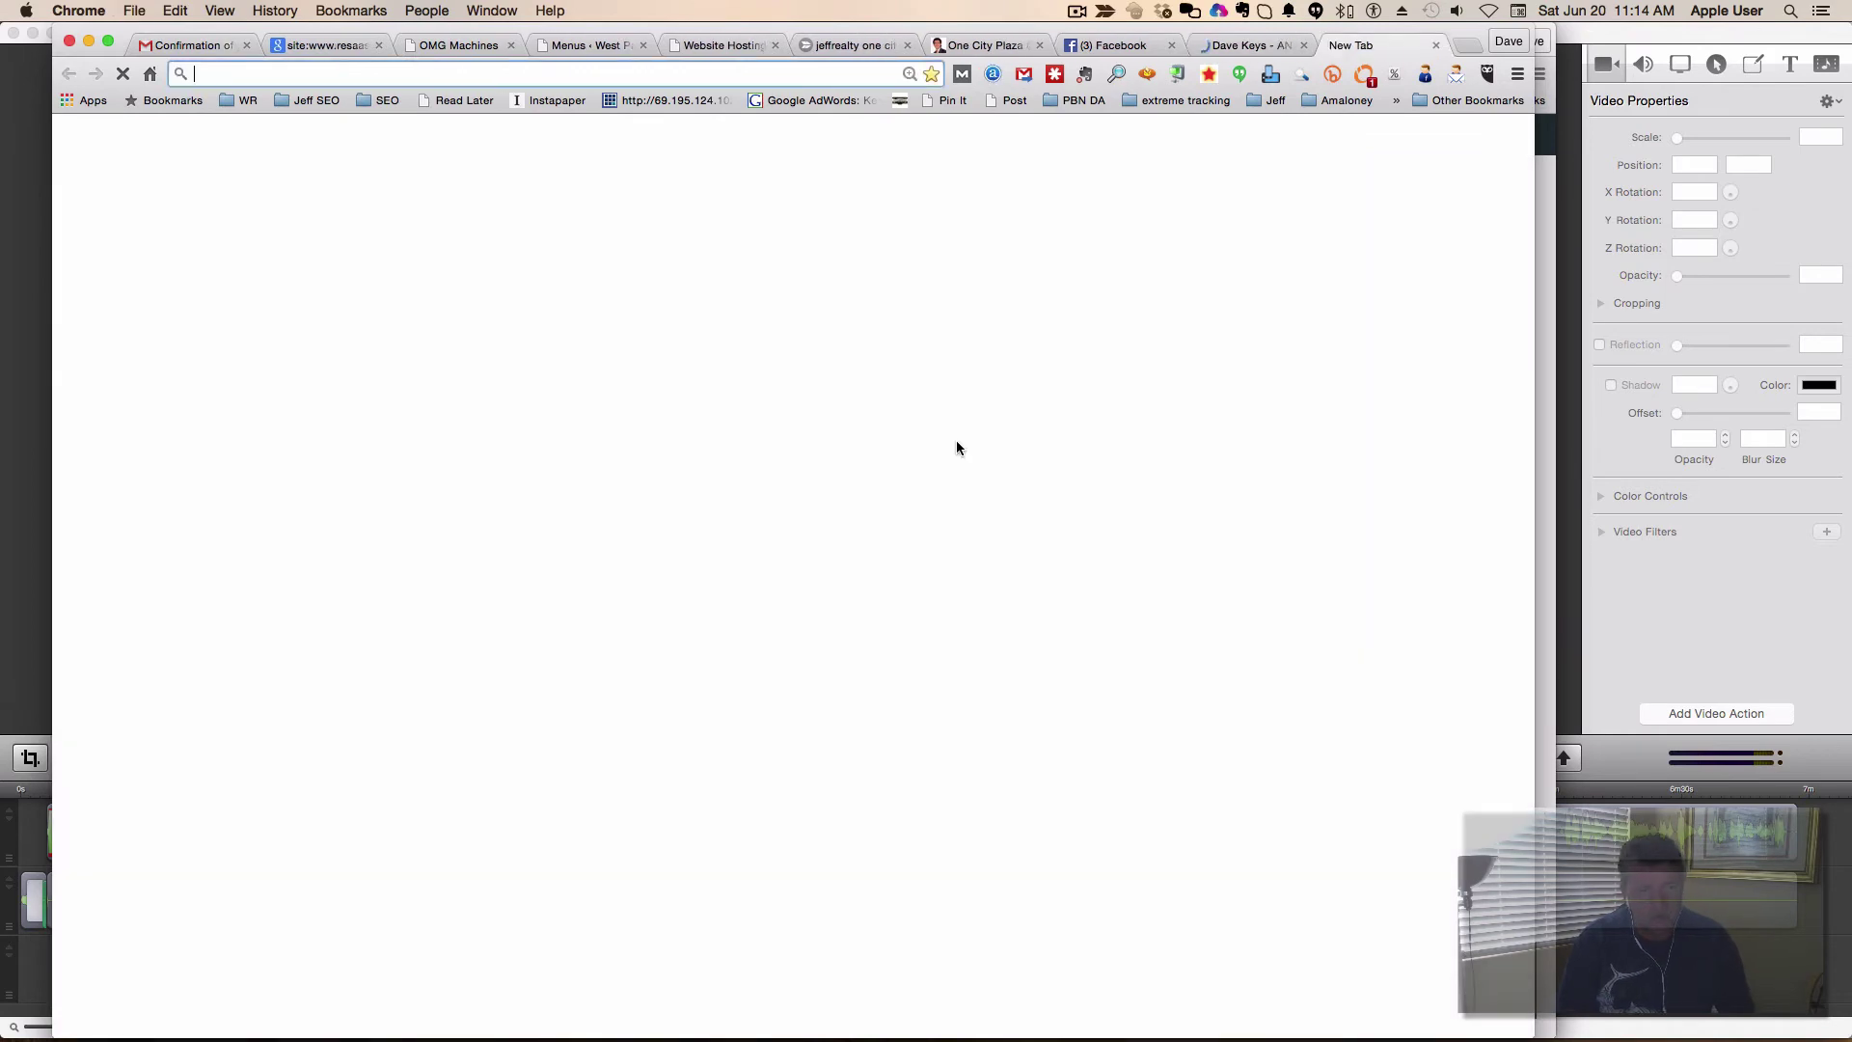
text(maje)
key(Return)
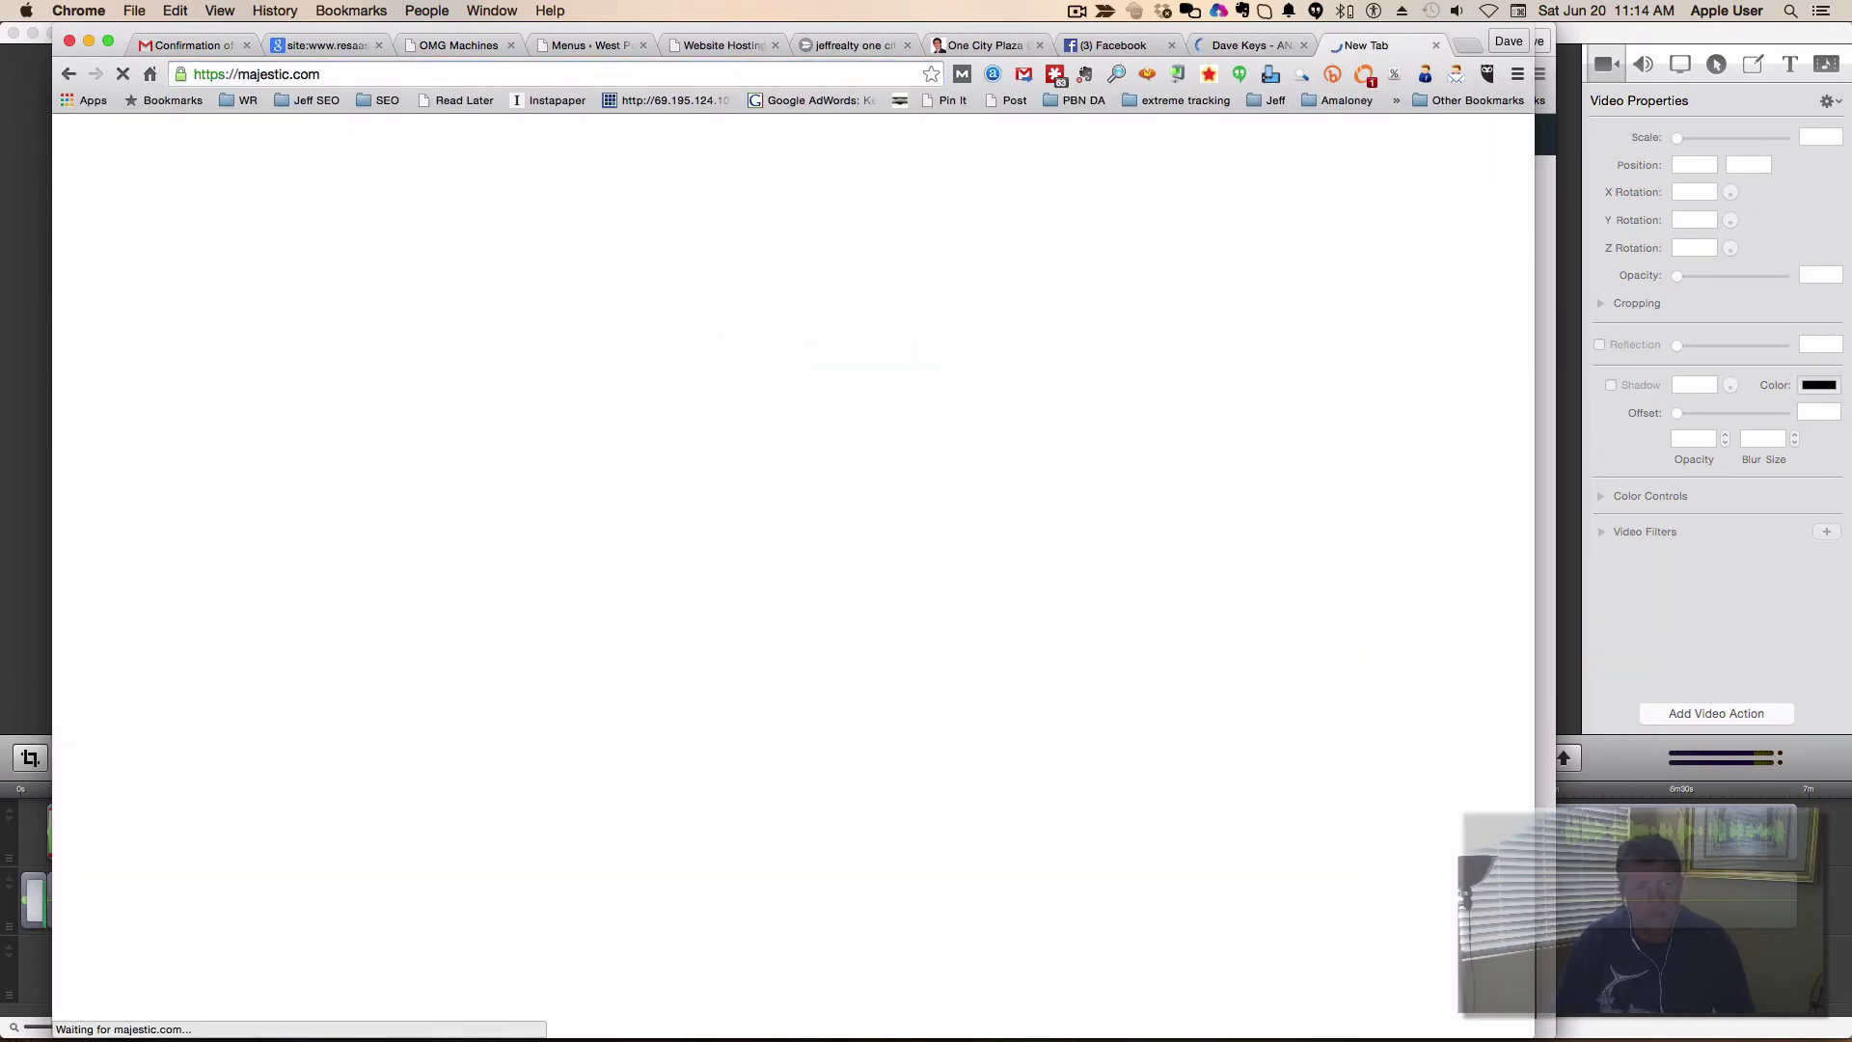
key(ctrl+shift+Tab)
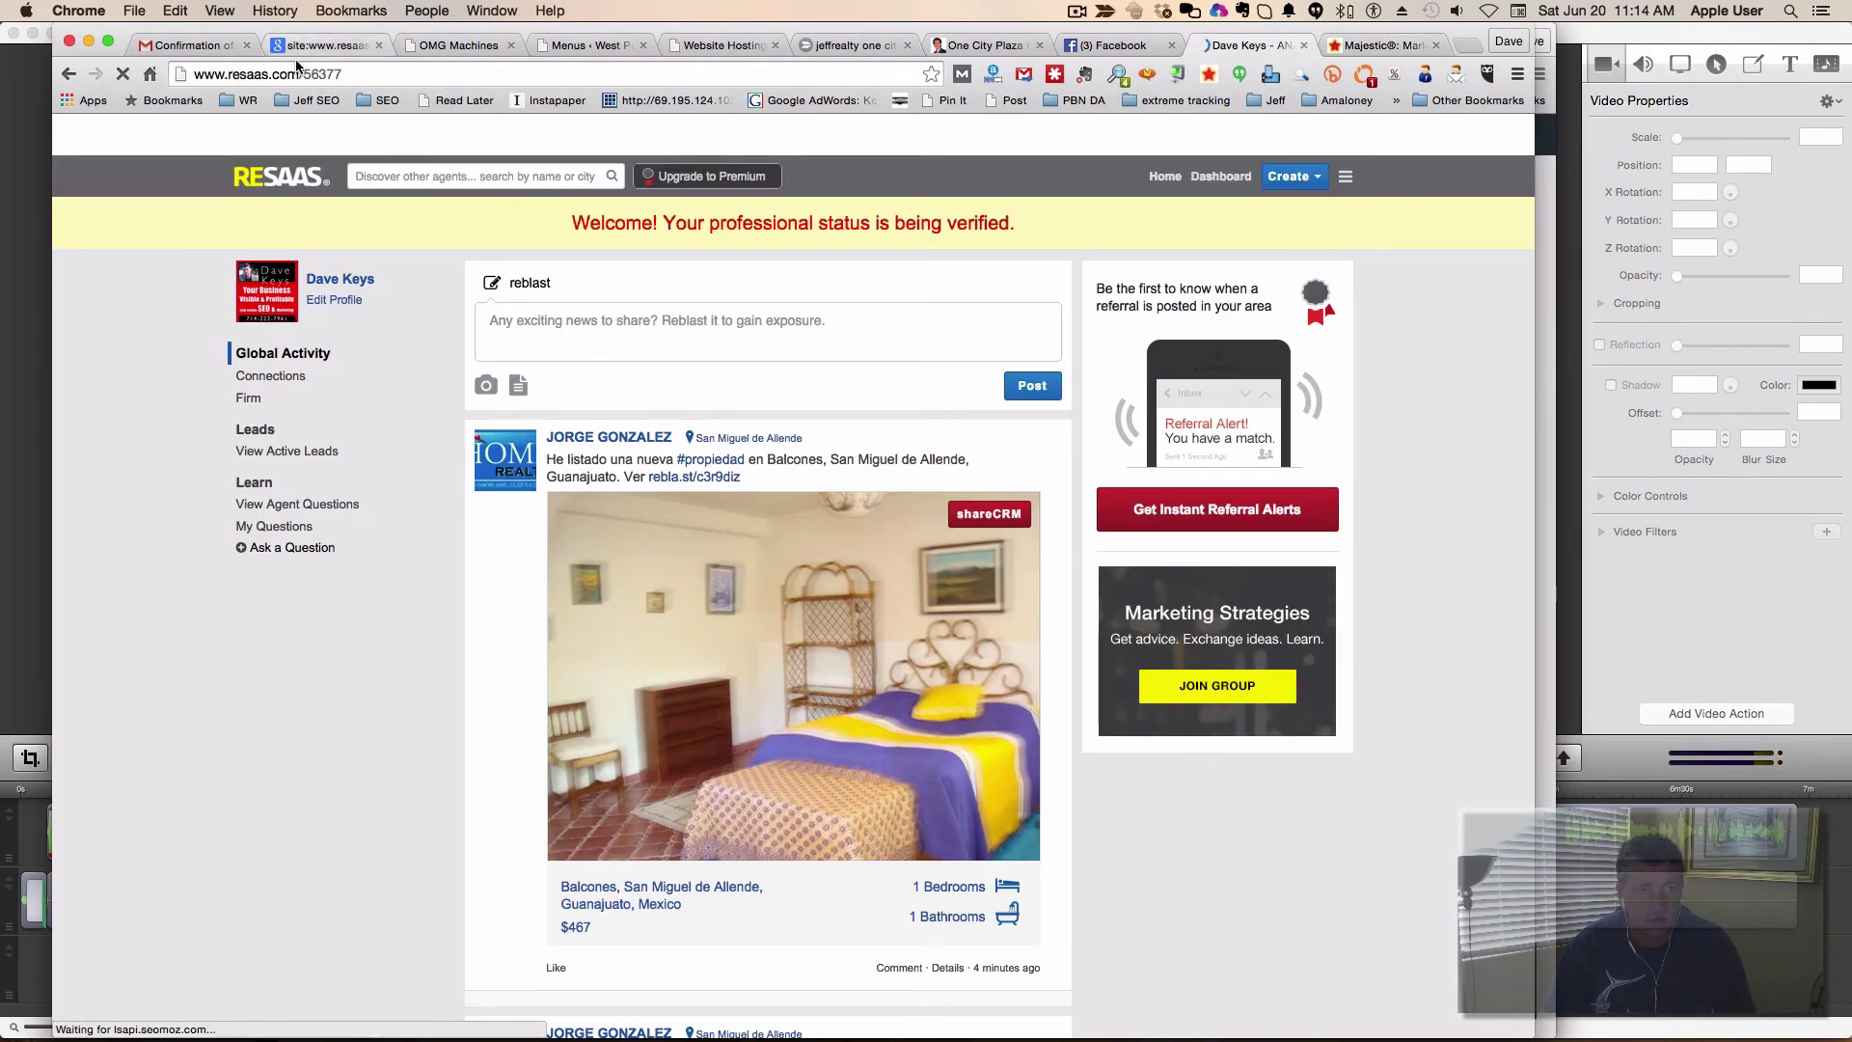
key(ctrl+Tab)
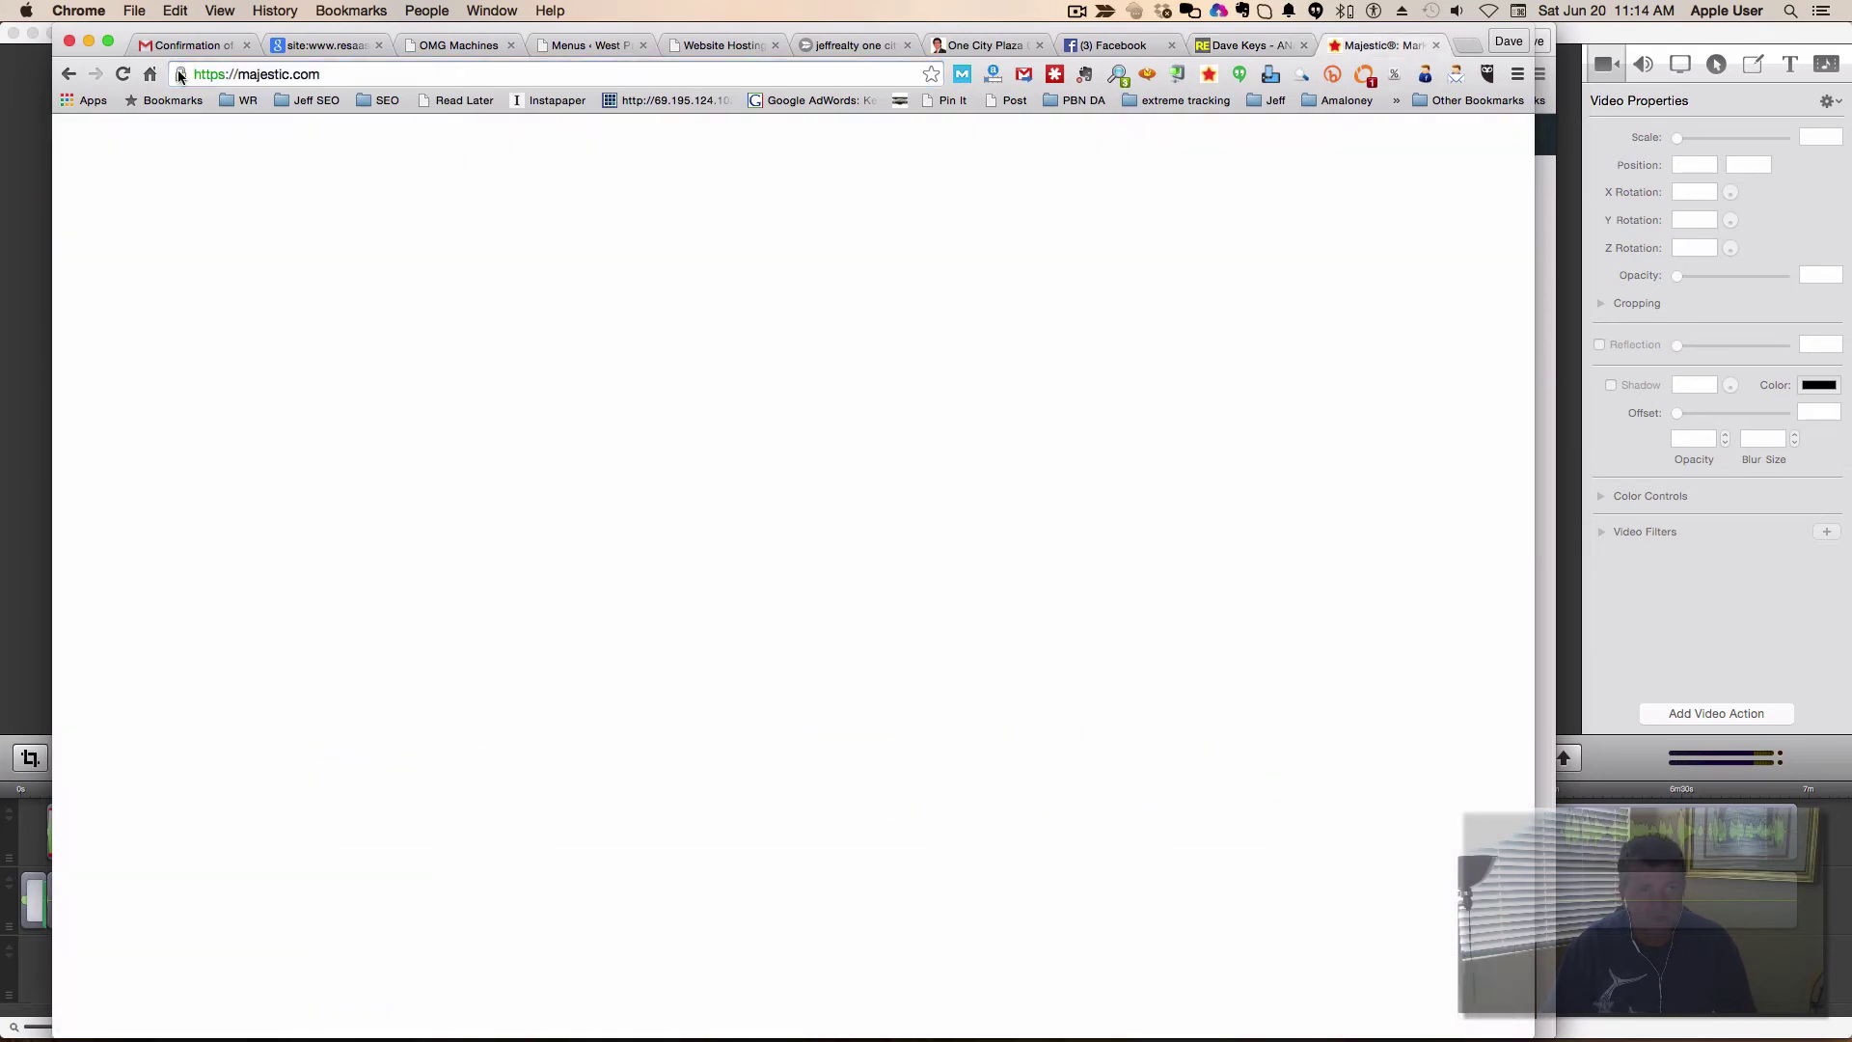
text(http://www.resaas.com/)
key(Return)
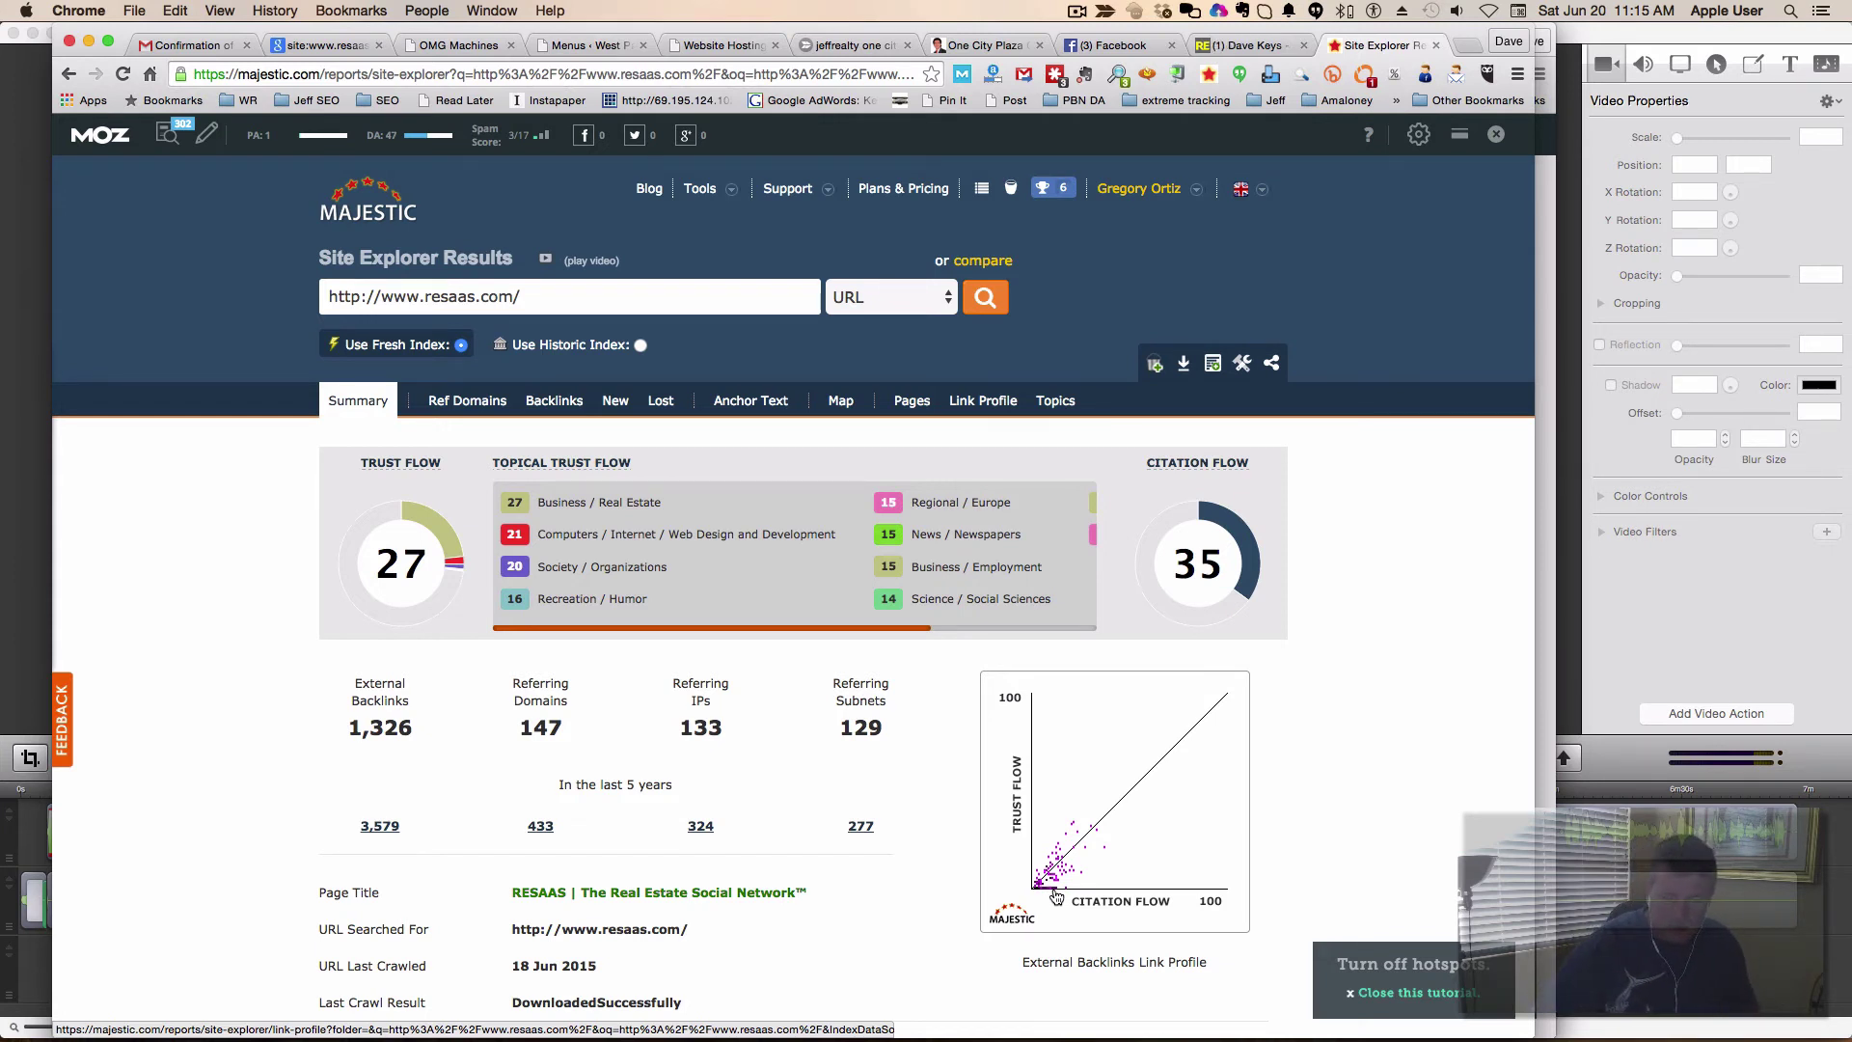
Examine the backlink history, top backlinks and anchor text chart in the Majestic summary for resaas.com.
scroll(709, 714, down, 5)
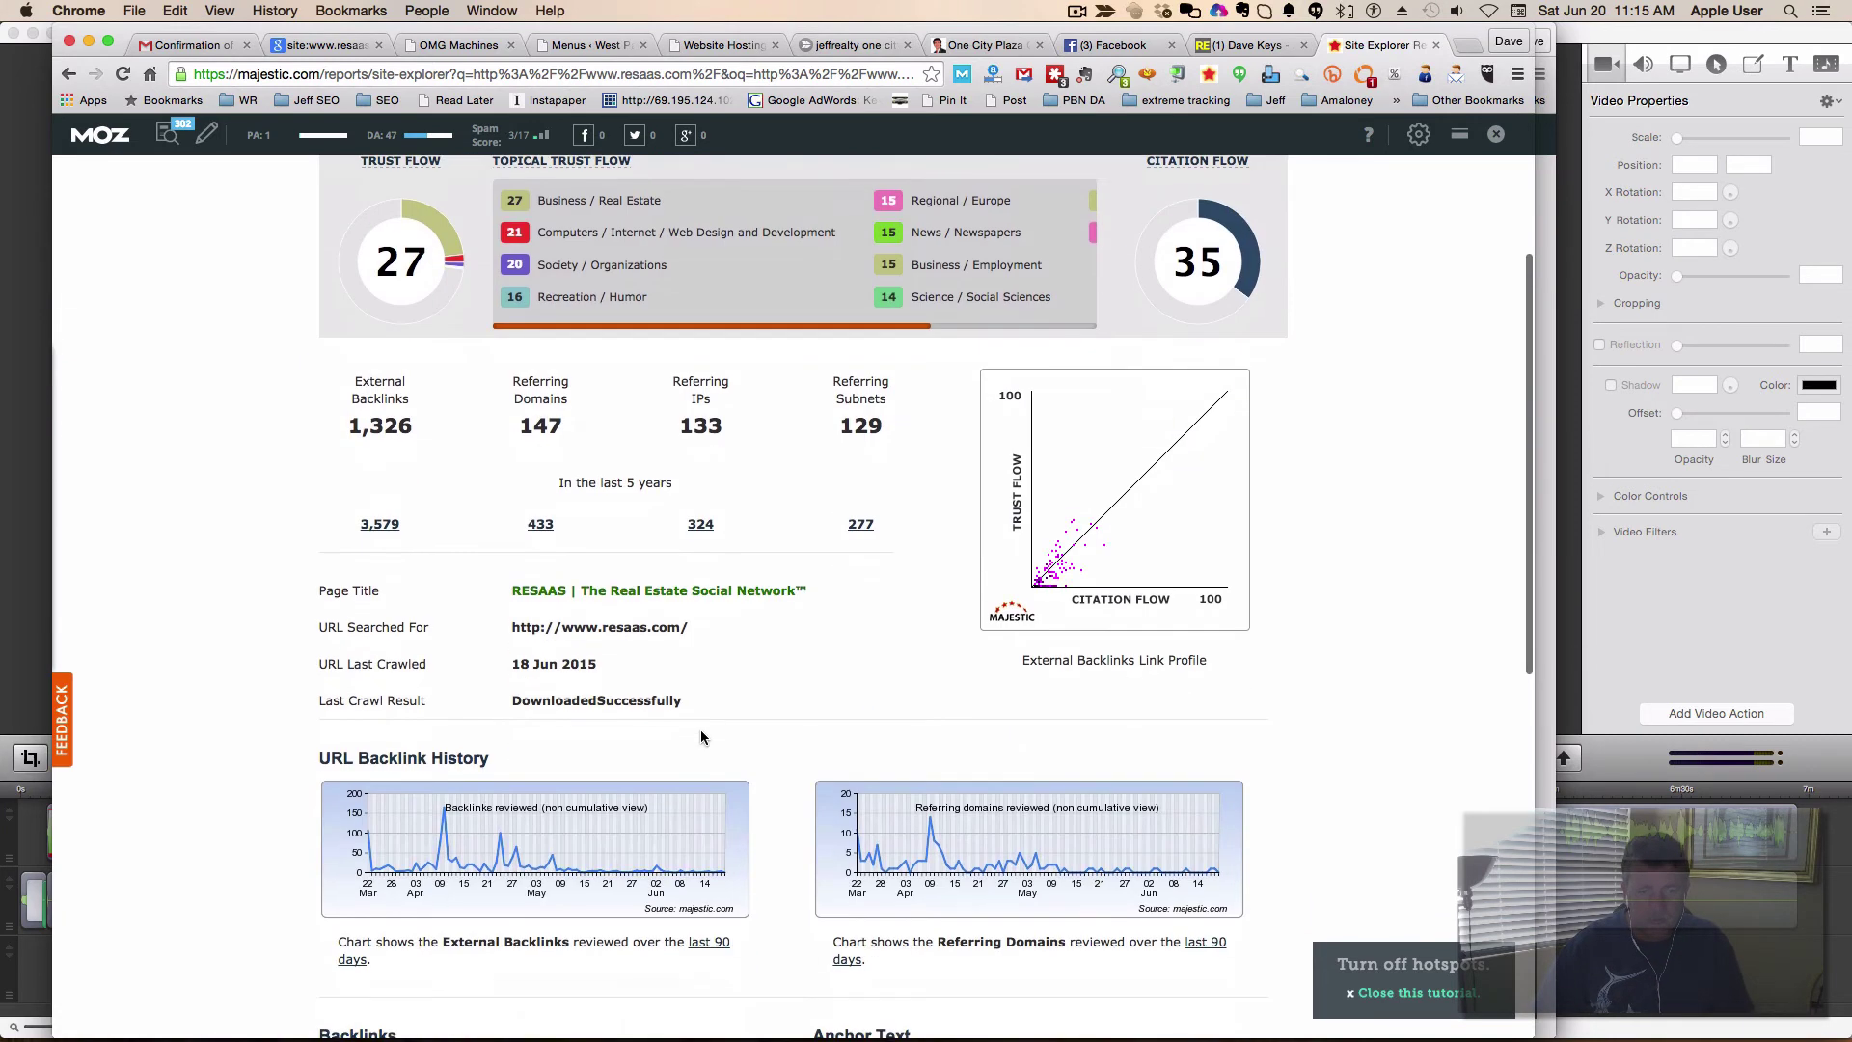
scroll(701, 737, down, 11)
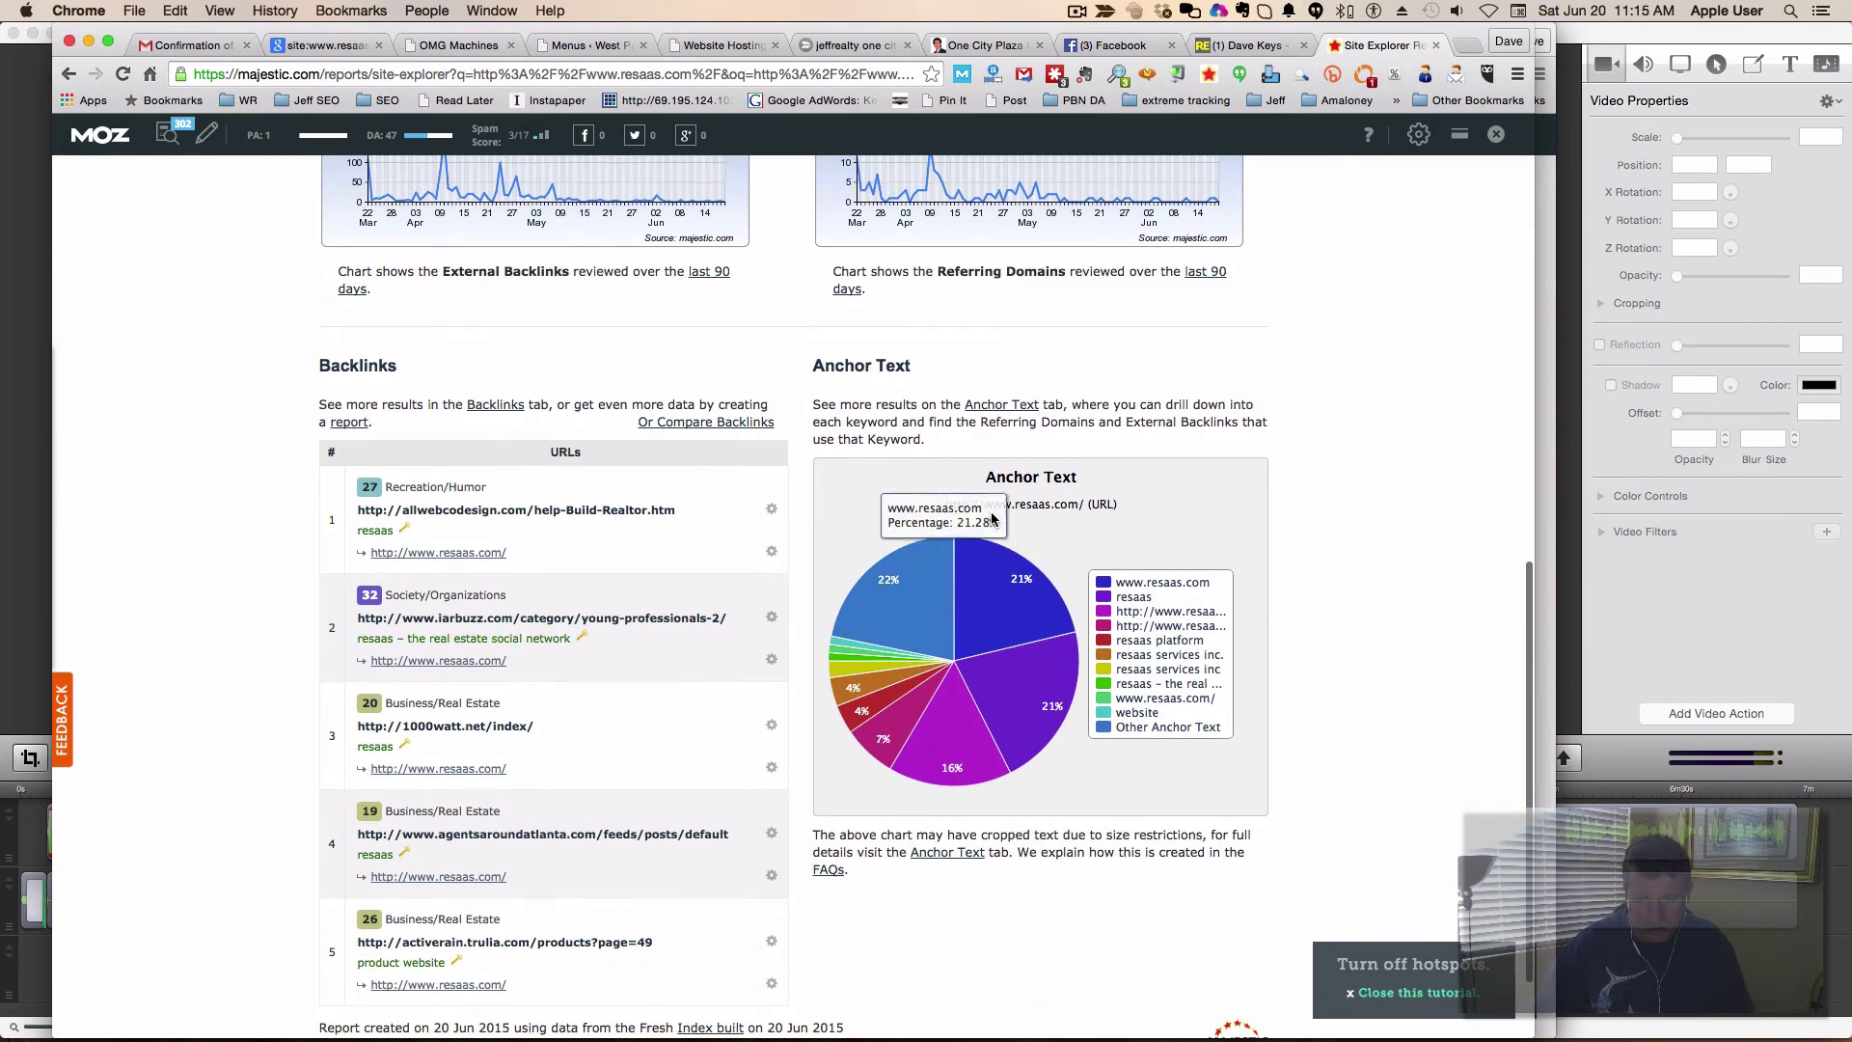
mouse_move(1023, 682)
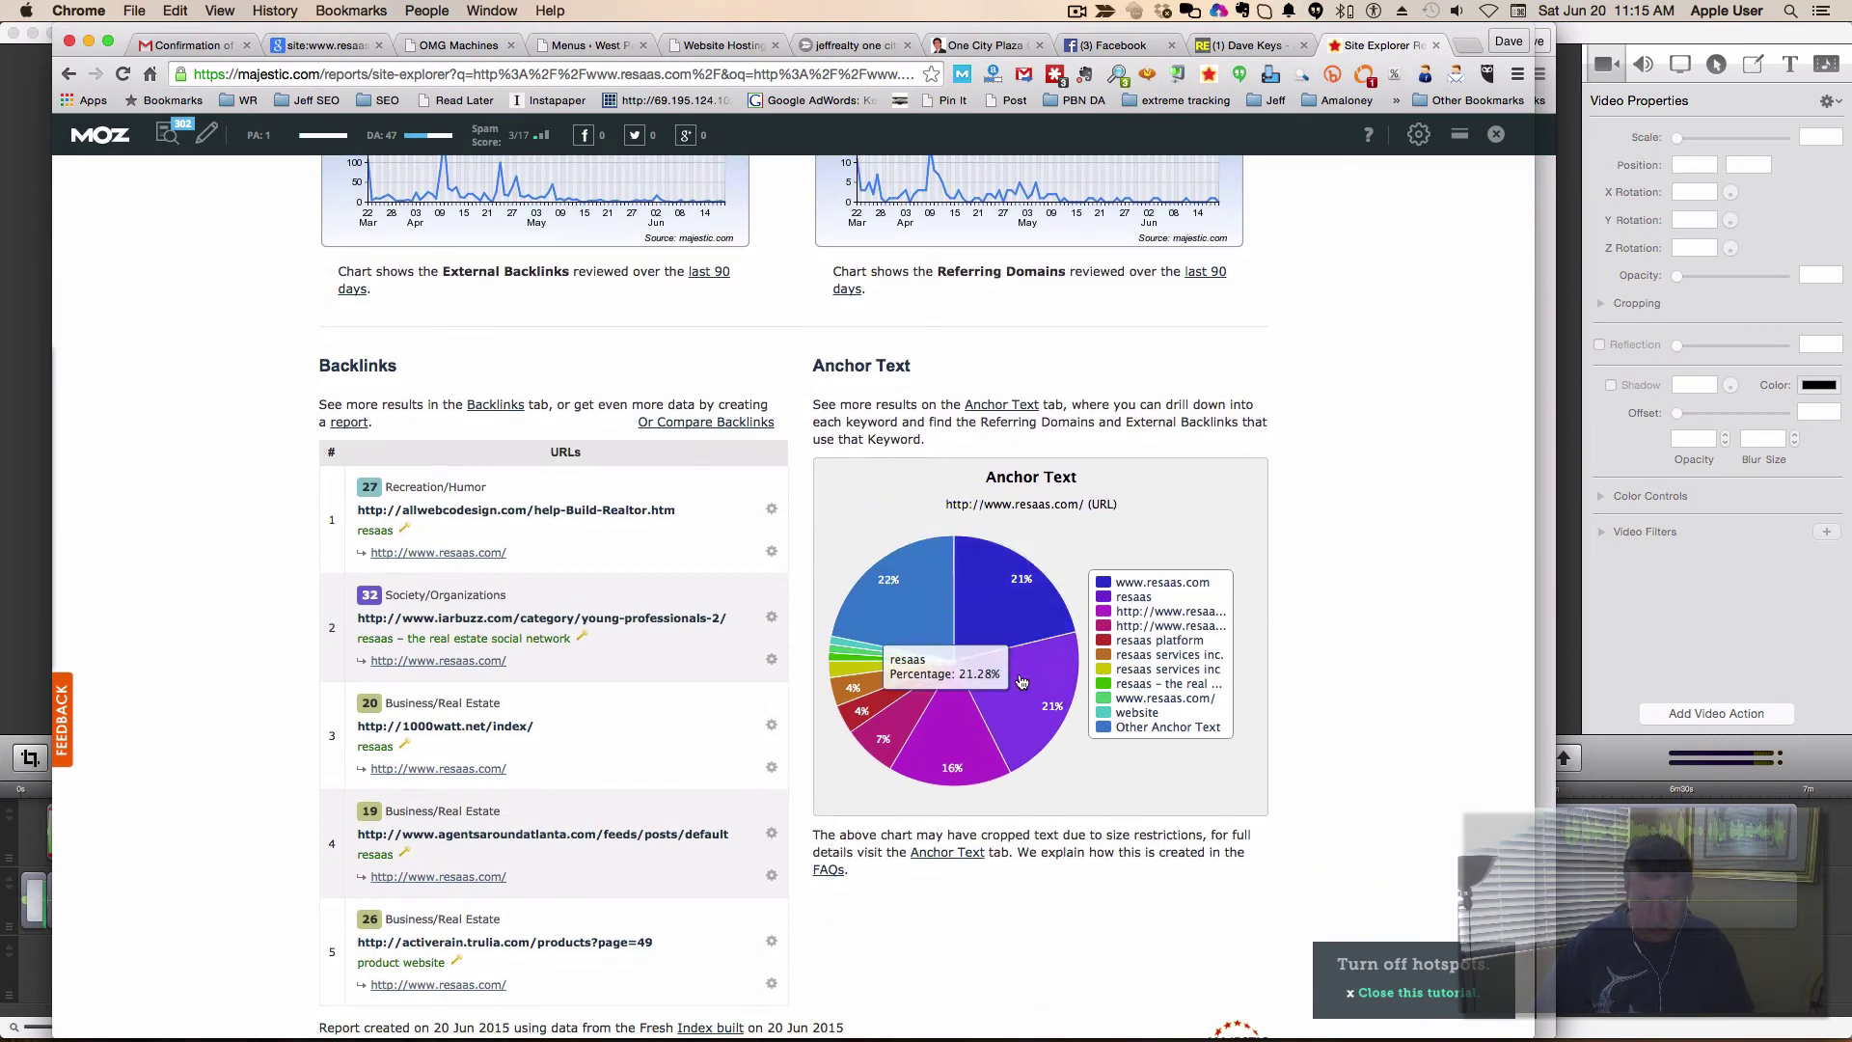
mouse_move(876, 712)
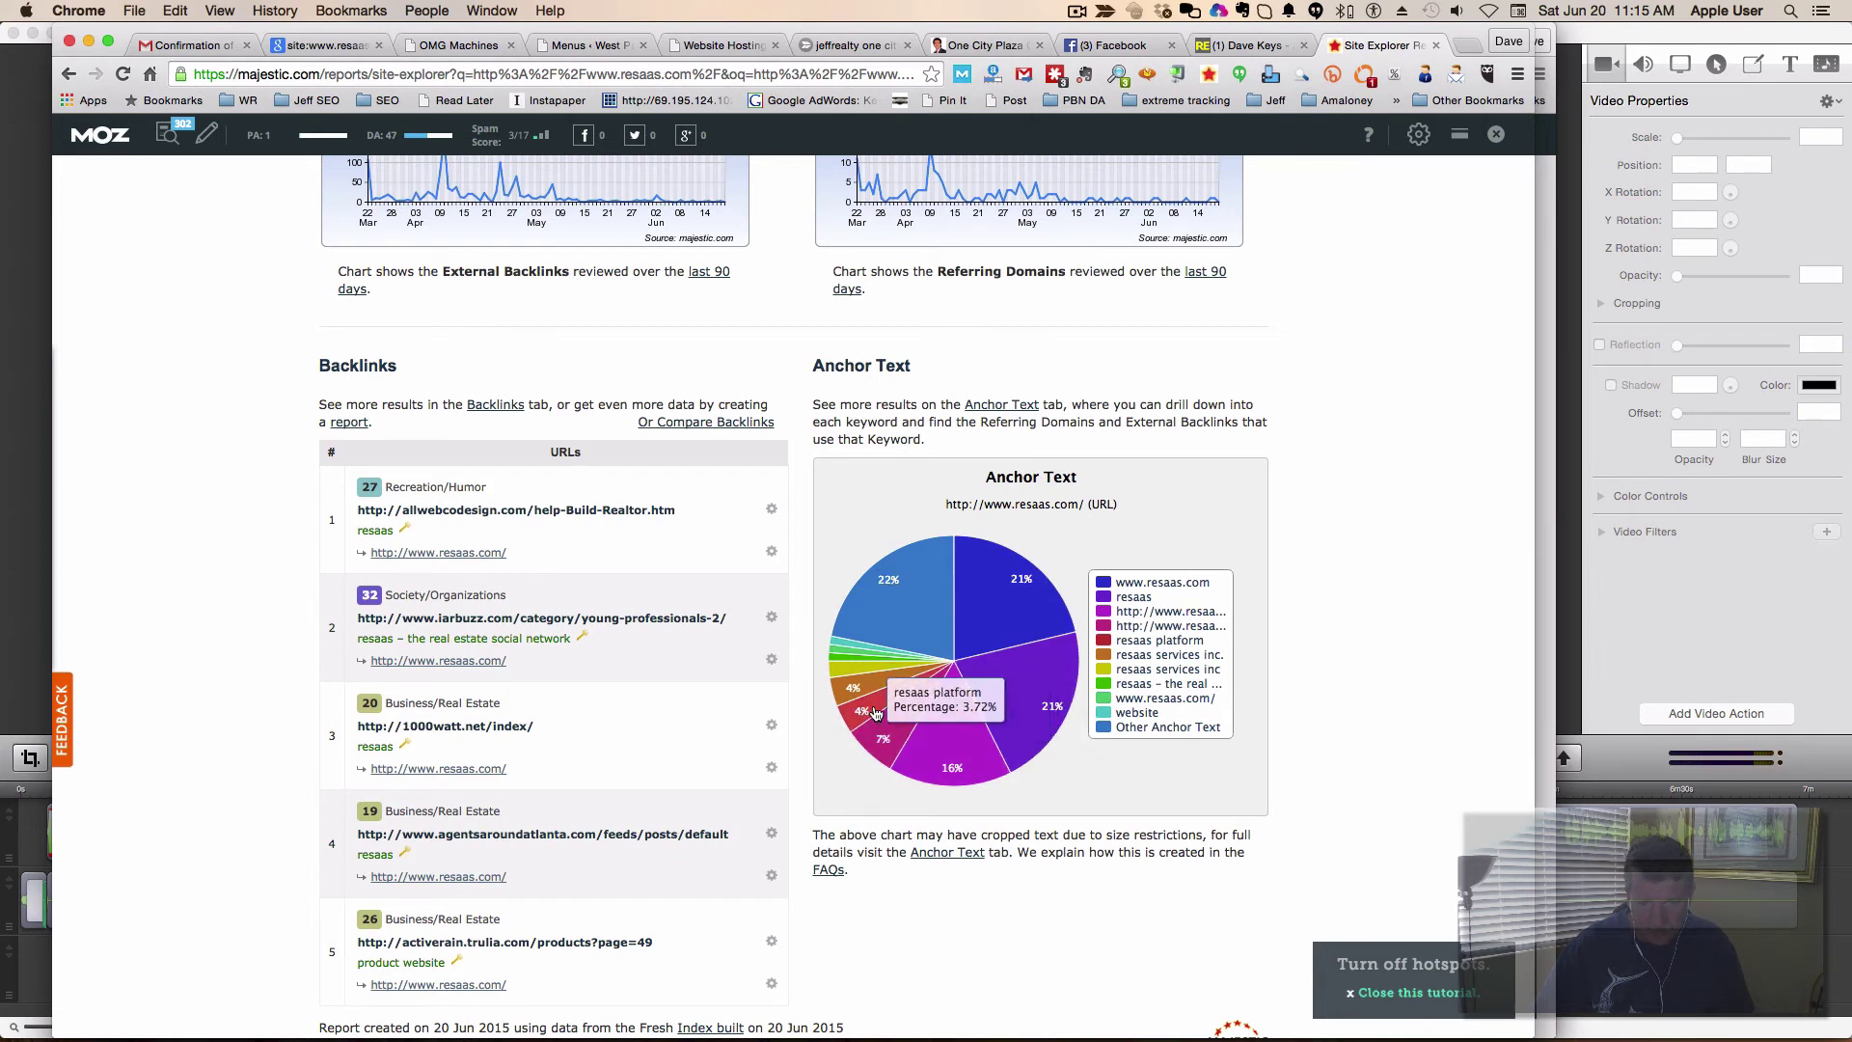
mouse_move(848, 684)
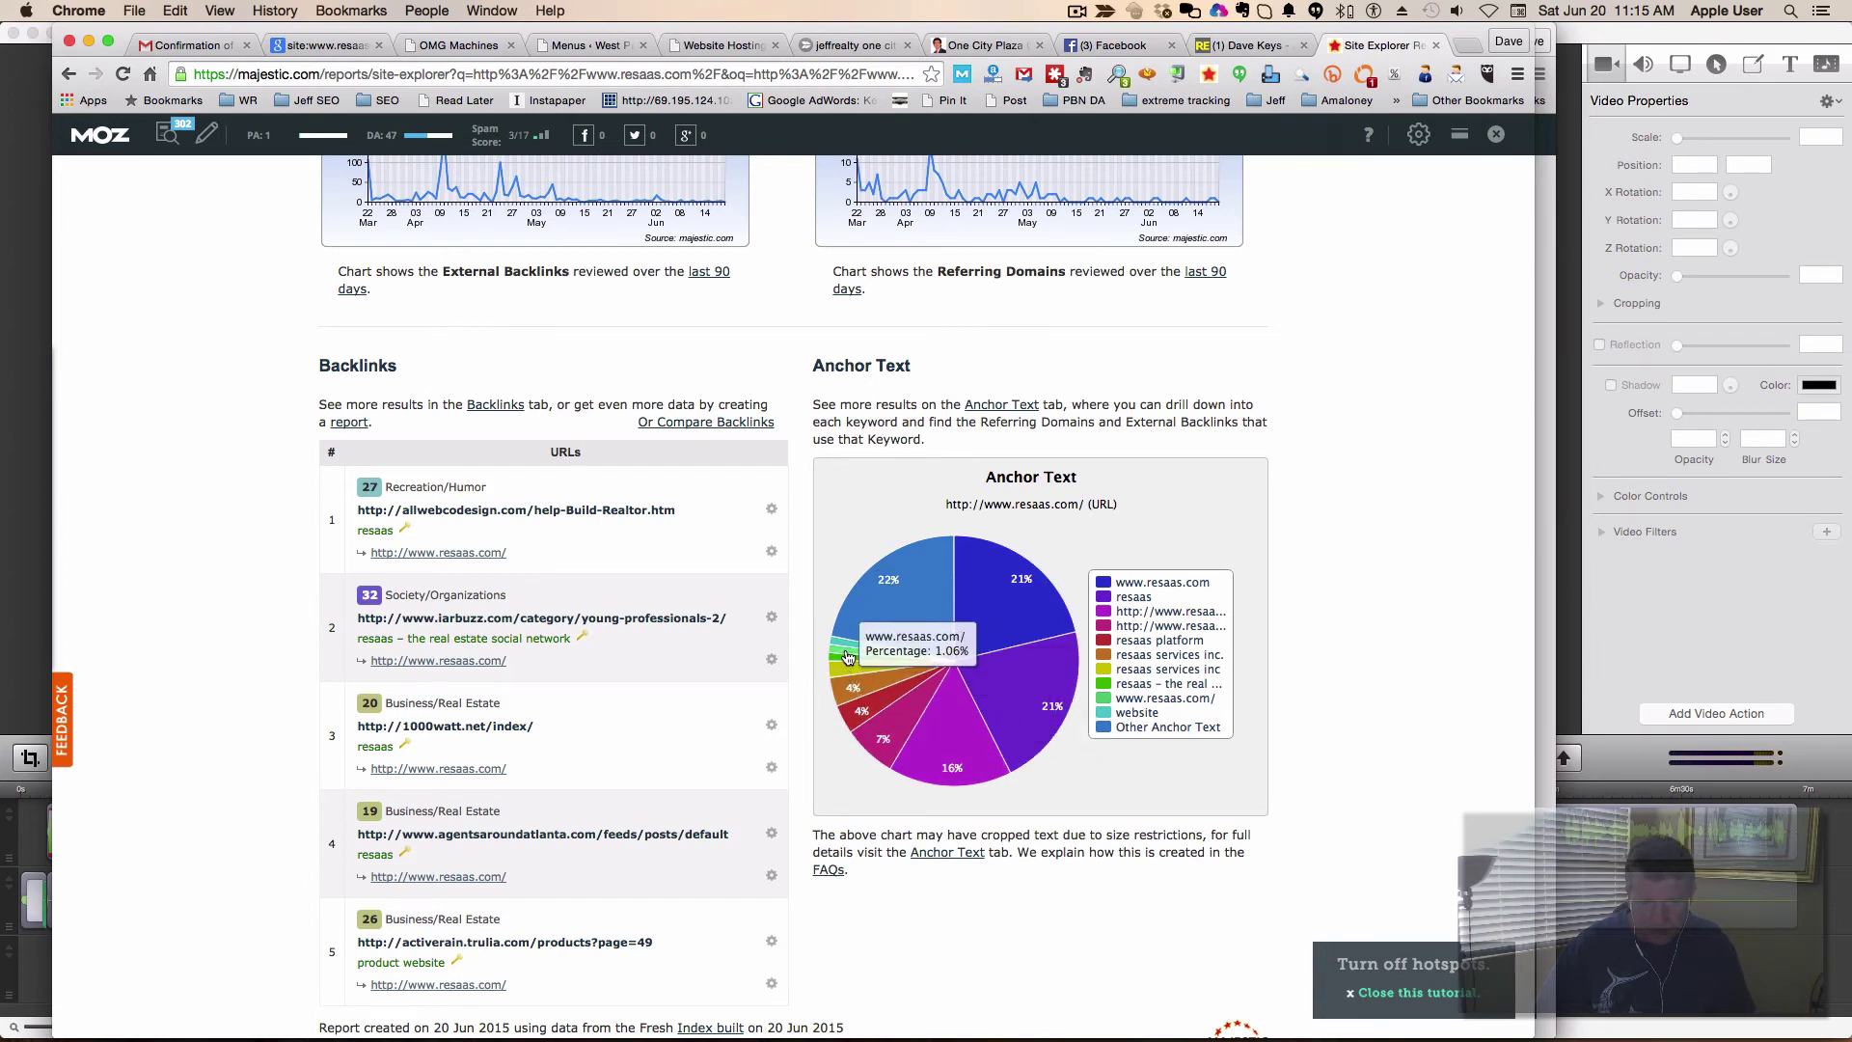
Open the detailed anchor text report from the chart, review its full list and close the Majestic page.
click(851, 643)
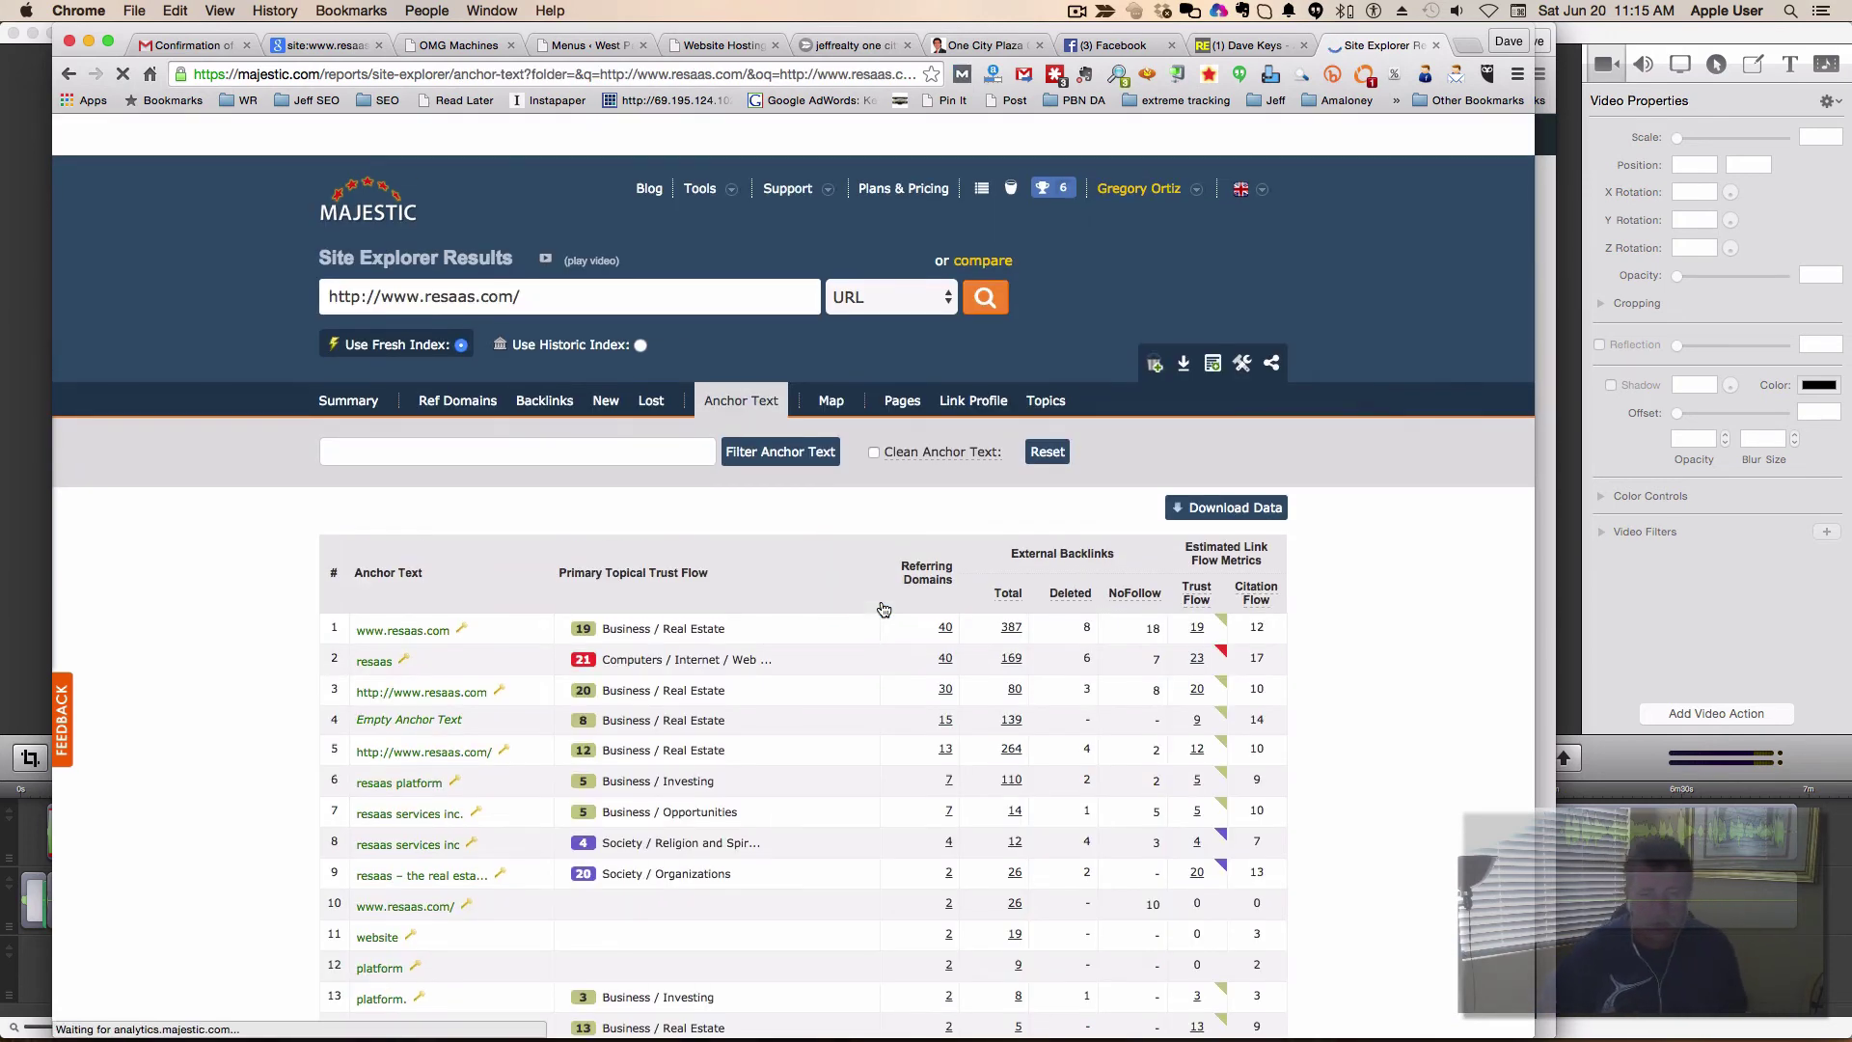
scroll(884, 609, down, 3)
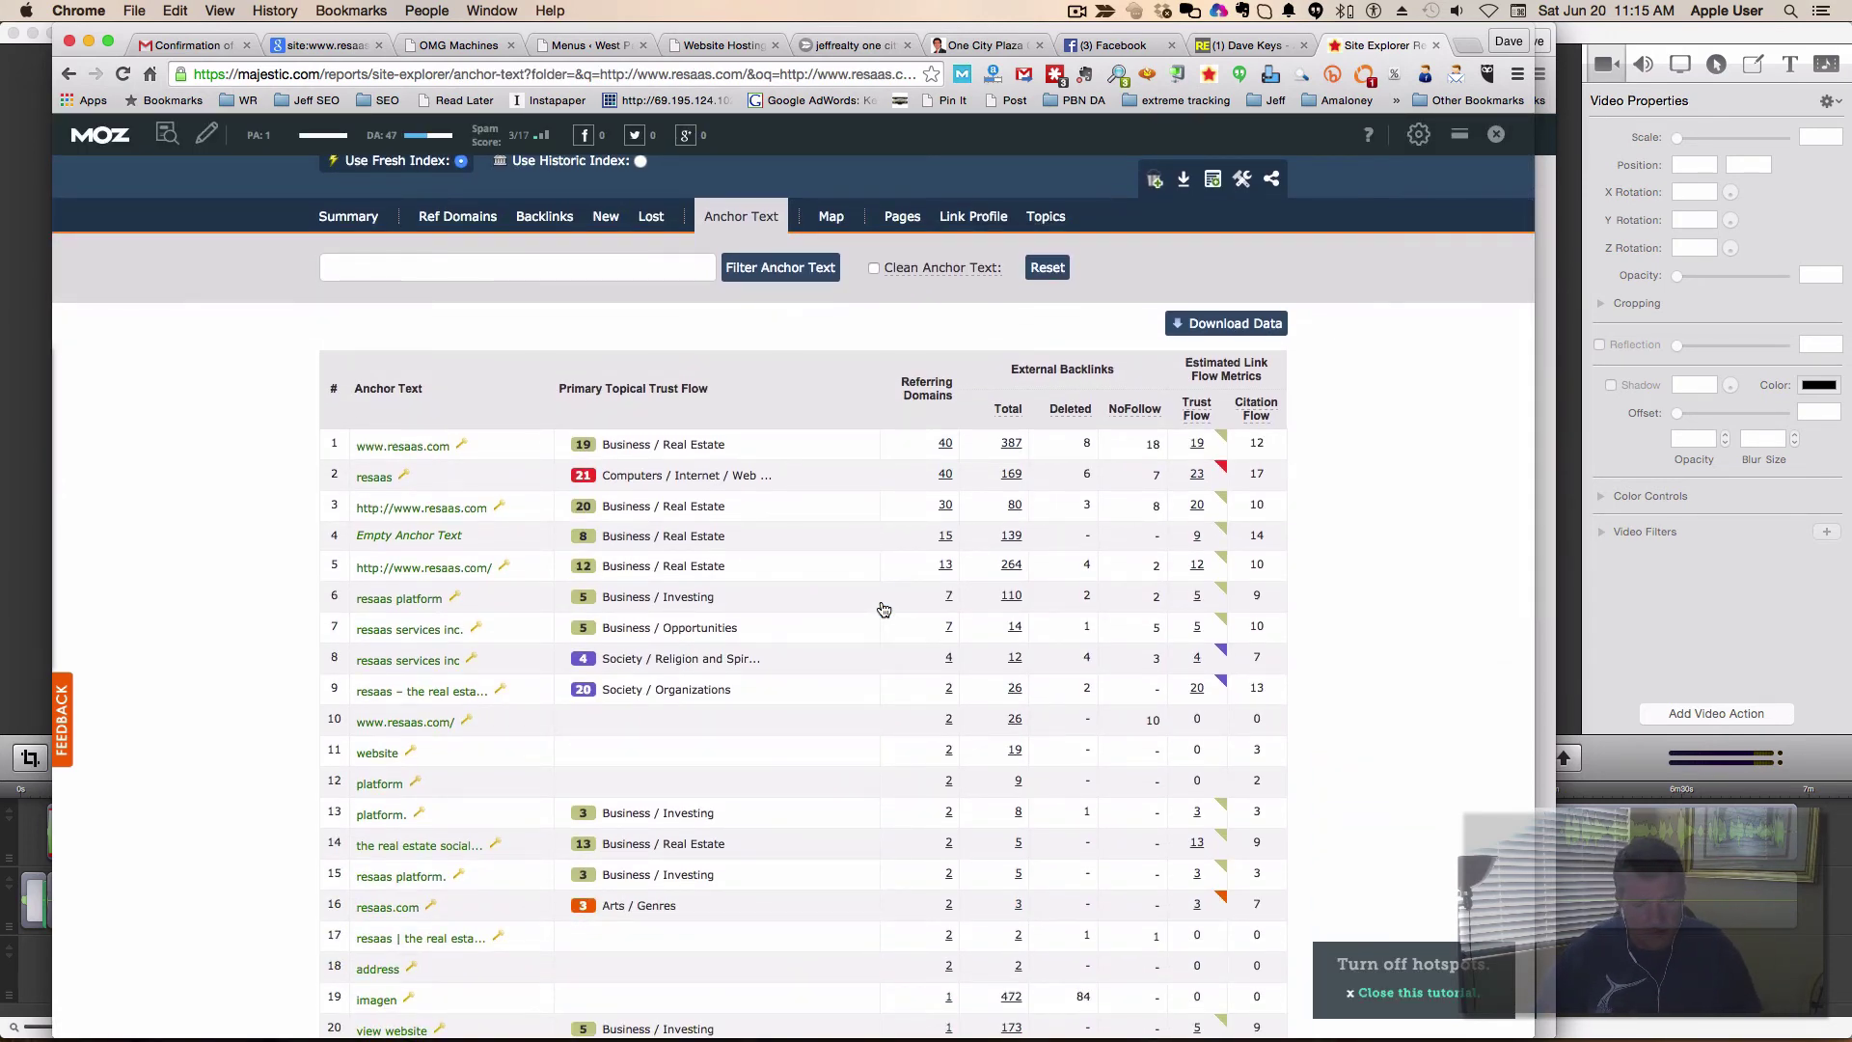
scroll(883, 609, down, 5)
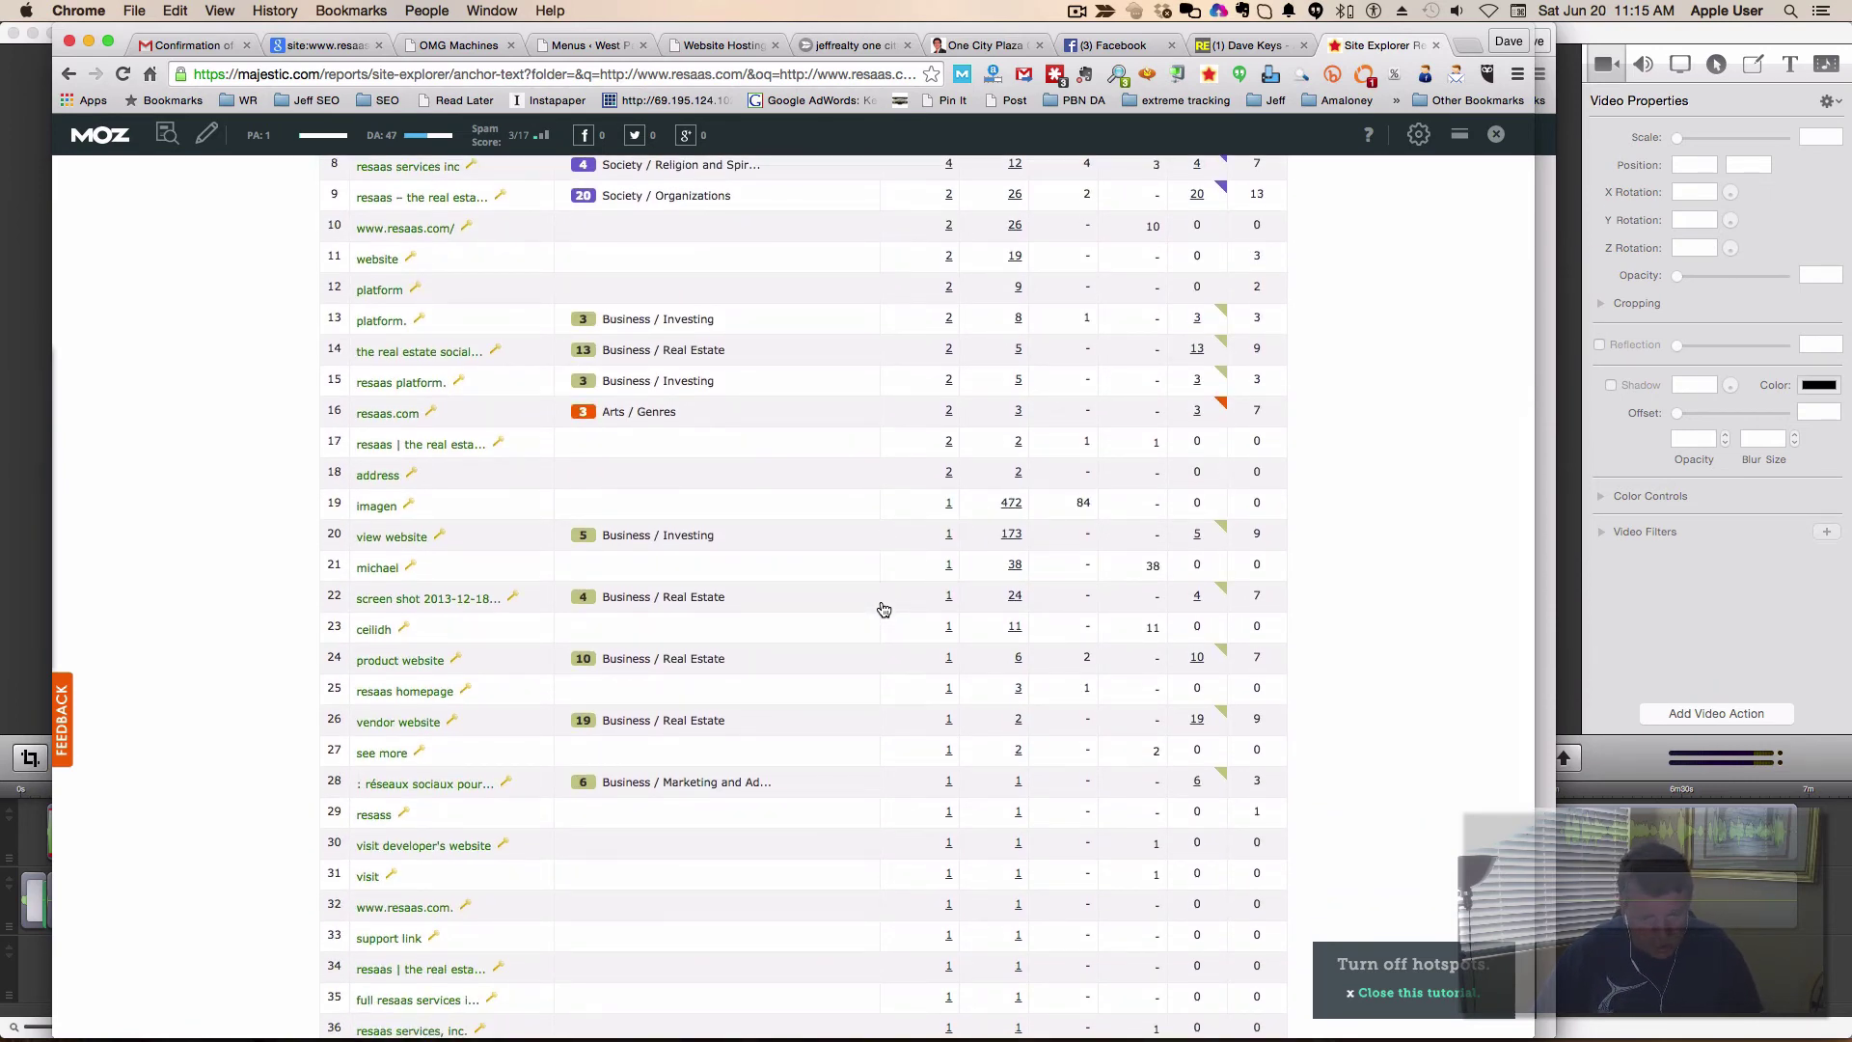
scroll(883, 609, down, 5)
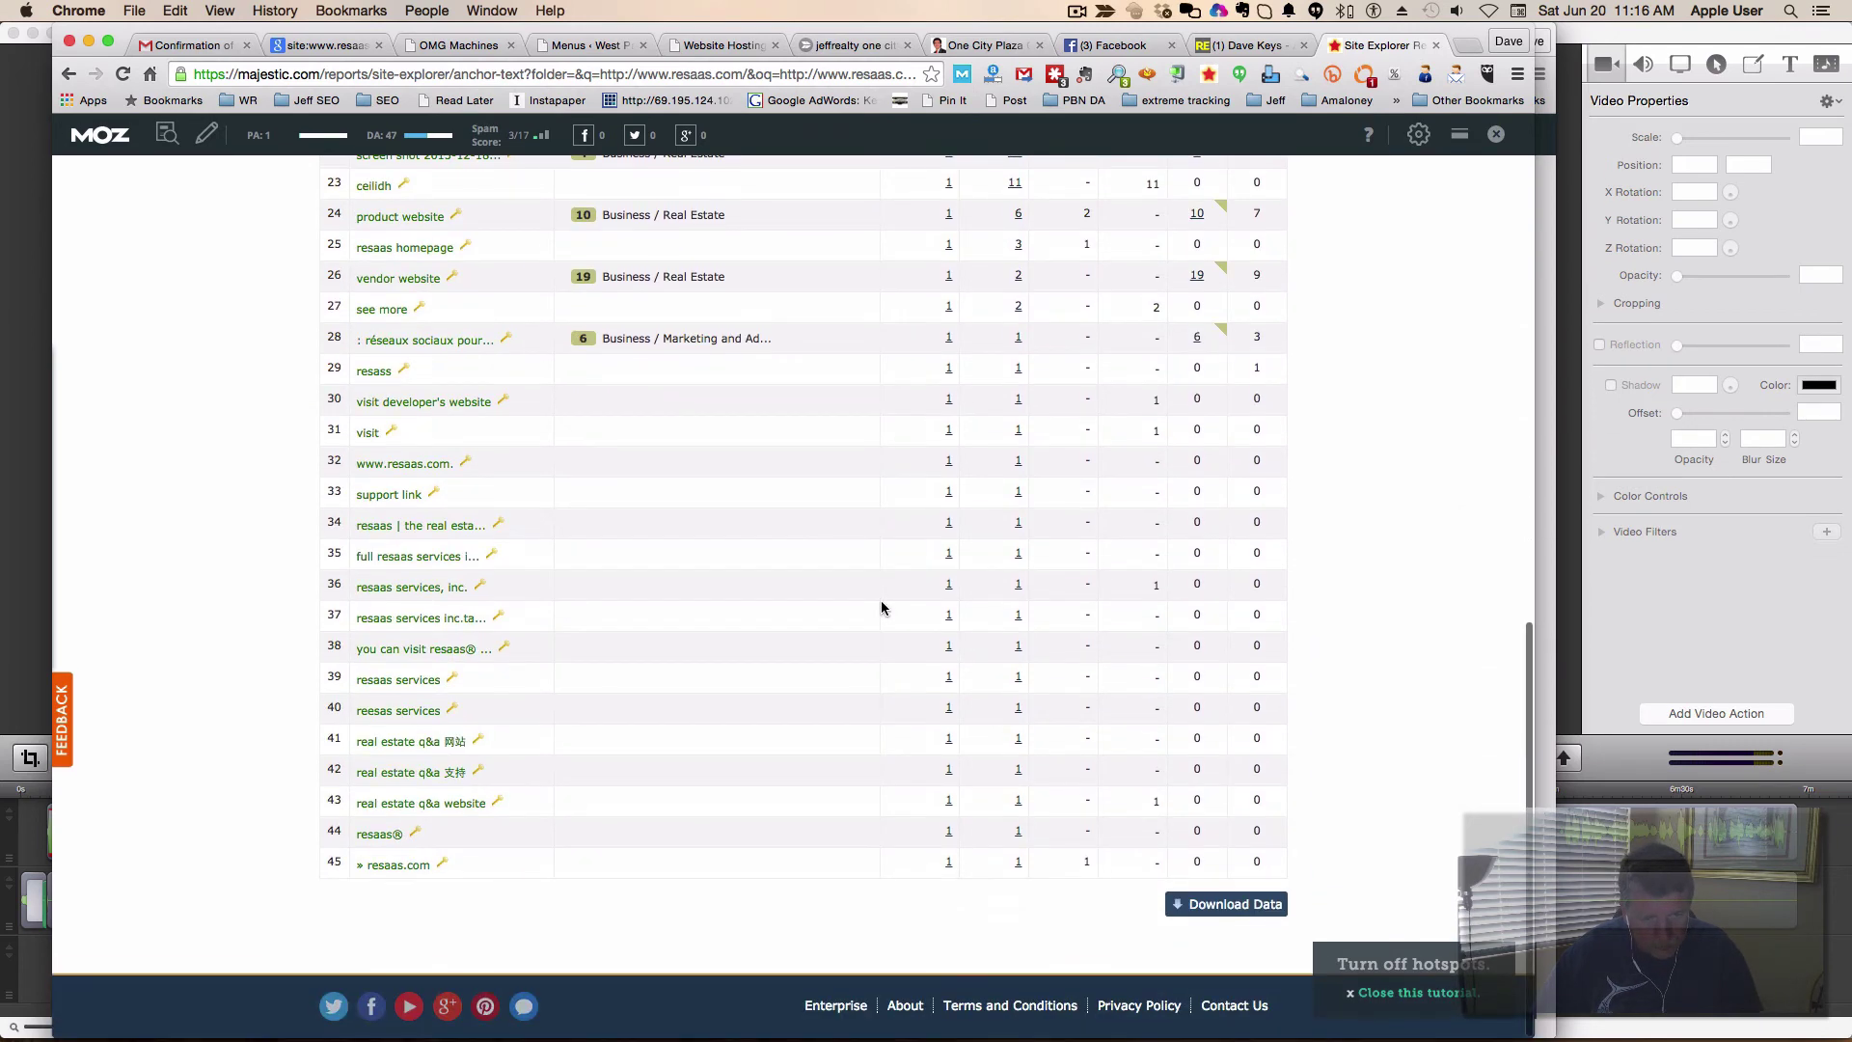
scroll(880, 607, up, 1)
scroll(881, 607, up, 10)
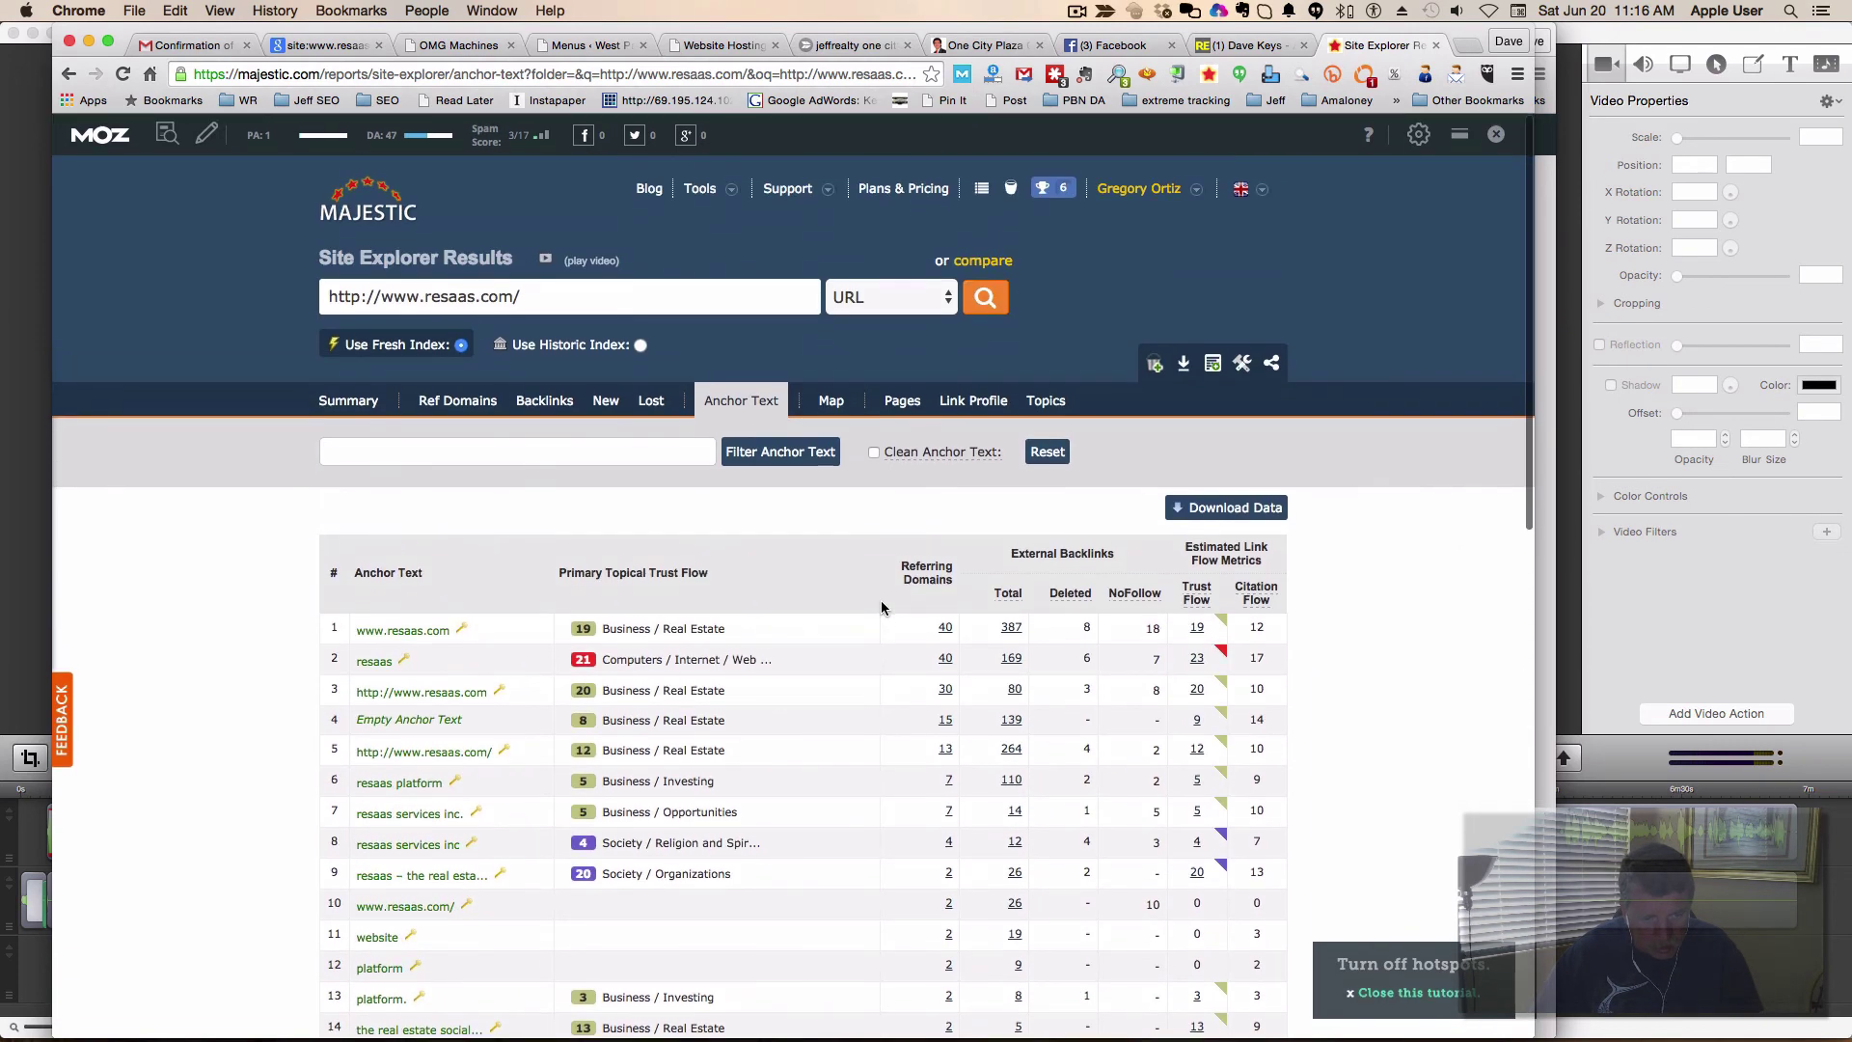
key(super+w)
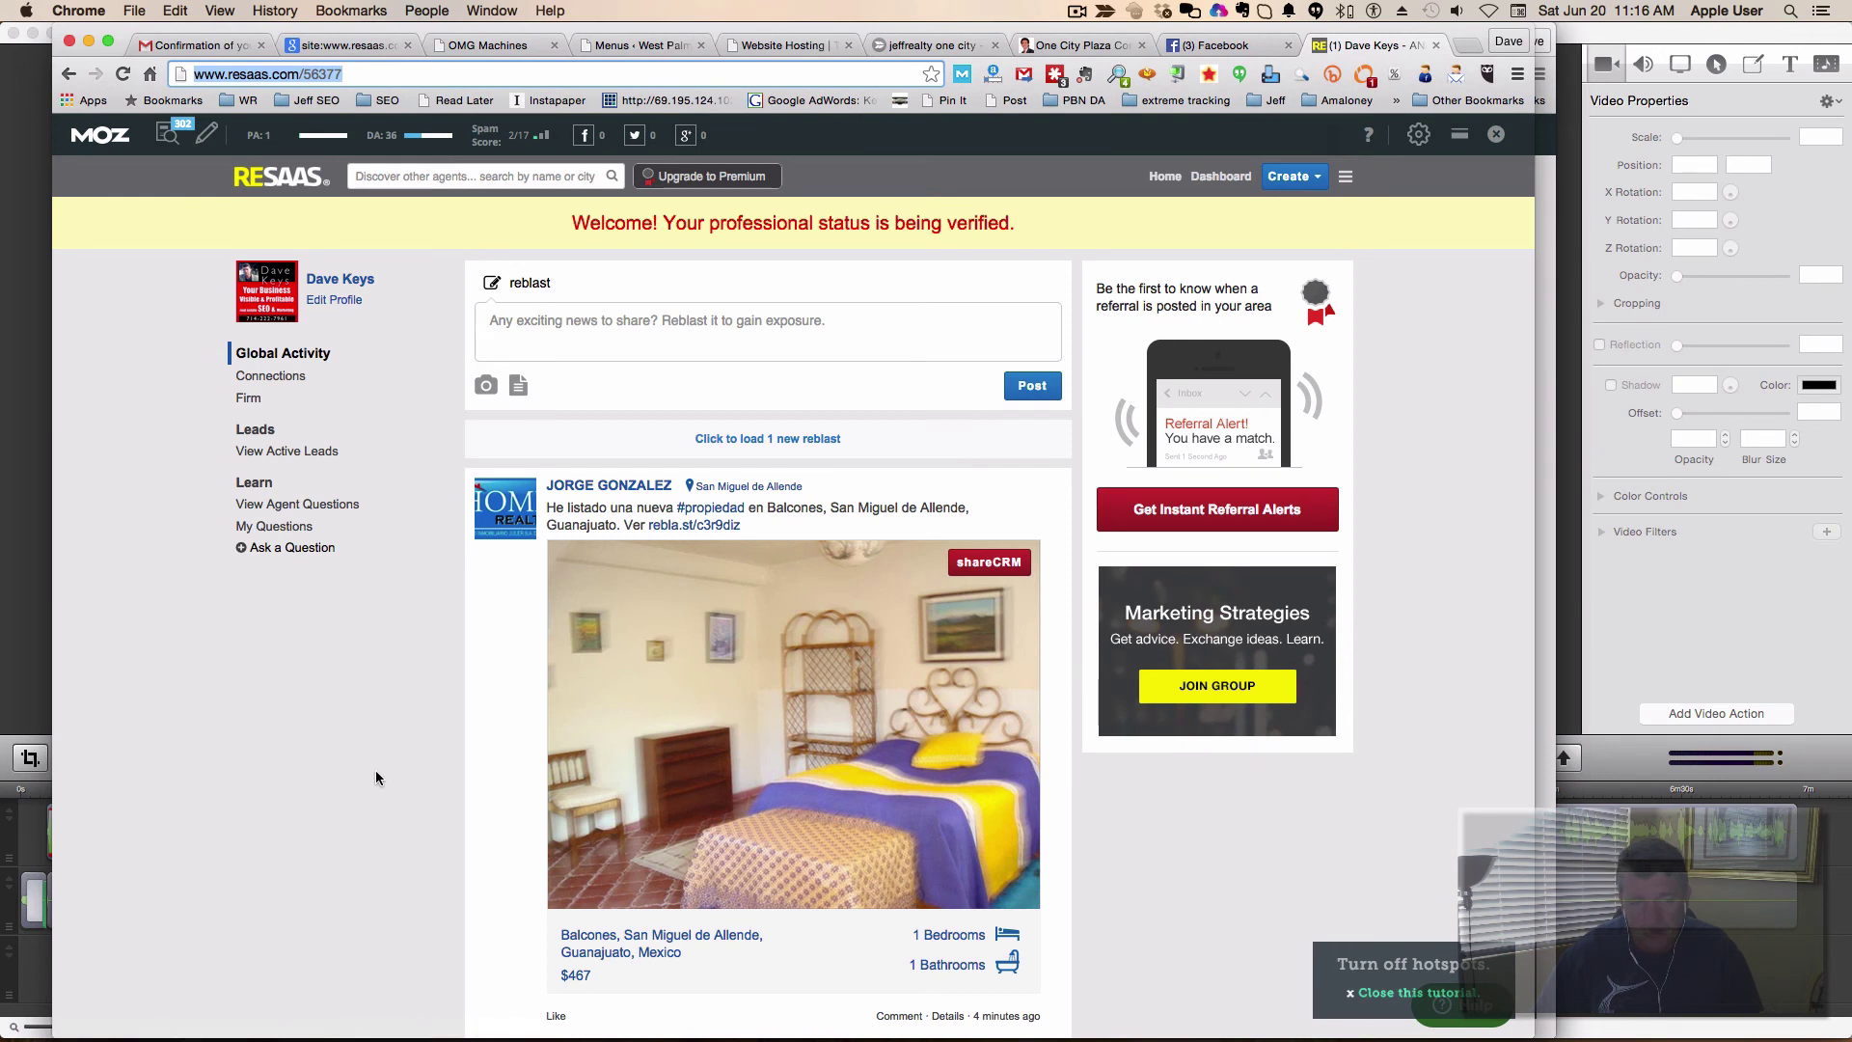